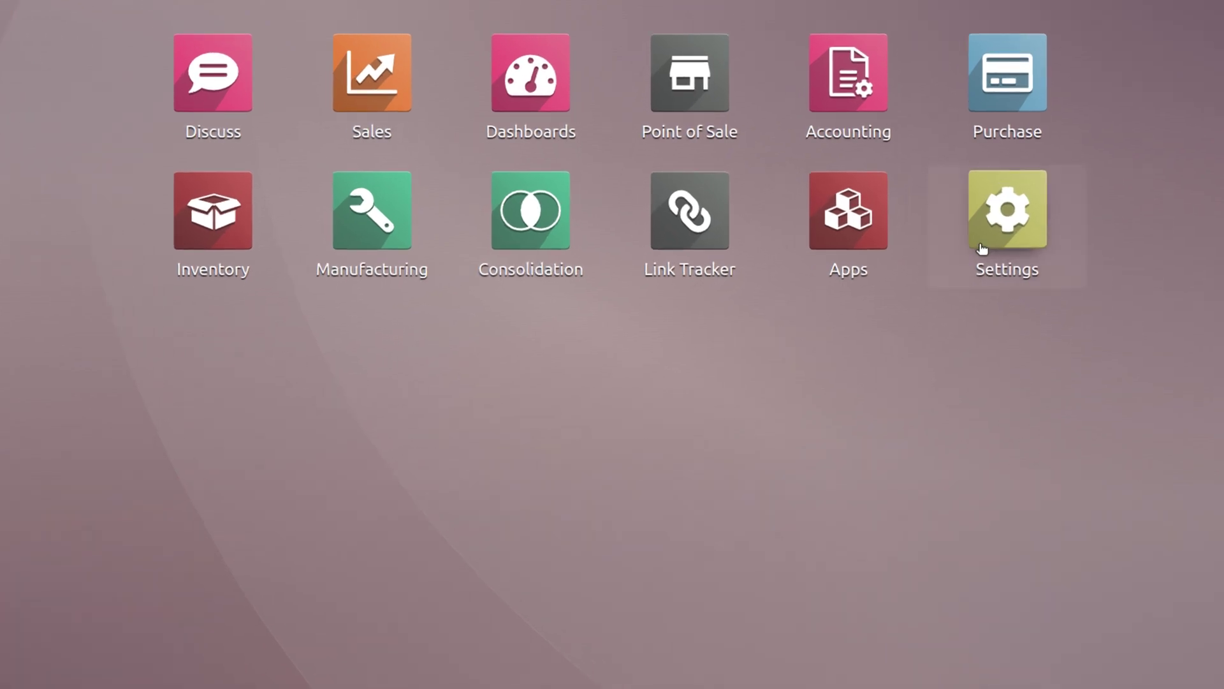
Step: Review the current company's general information and VAT units in the settings, and check which companies can be switched to
click(982, 248)
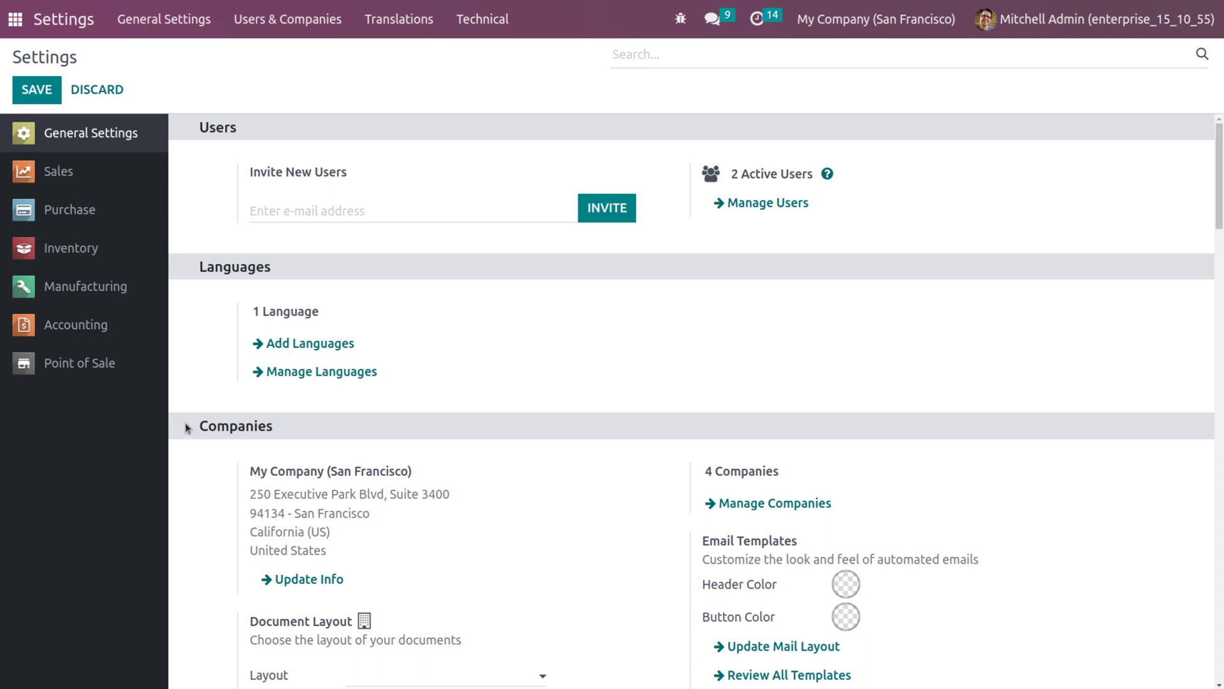
click(315, 581)
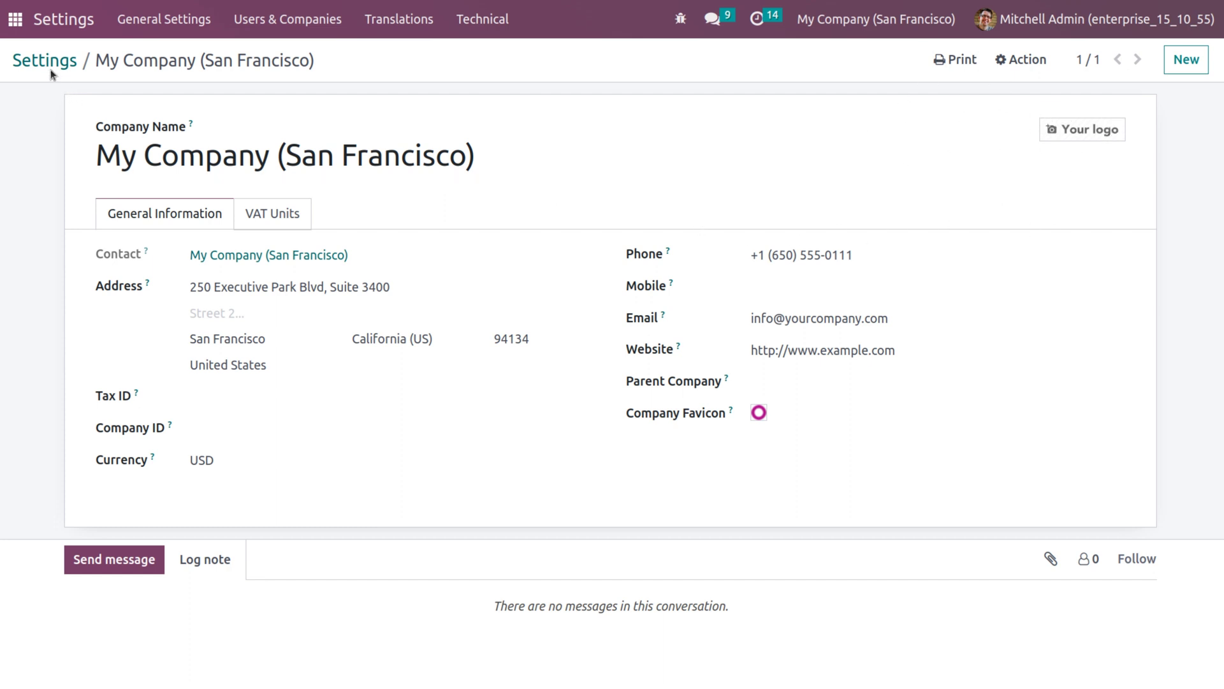
click(265, 211)
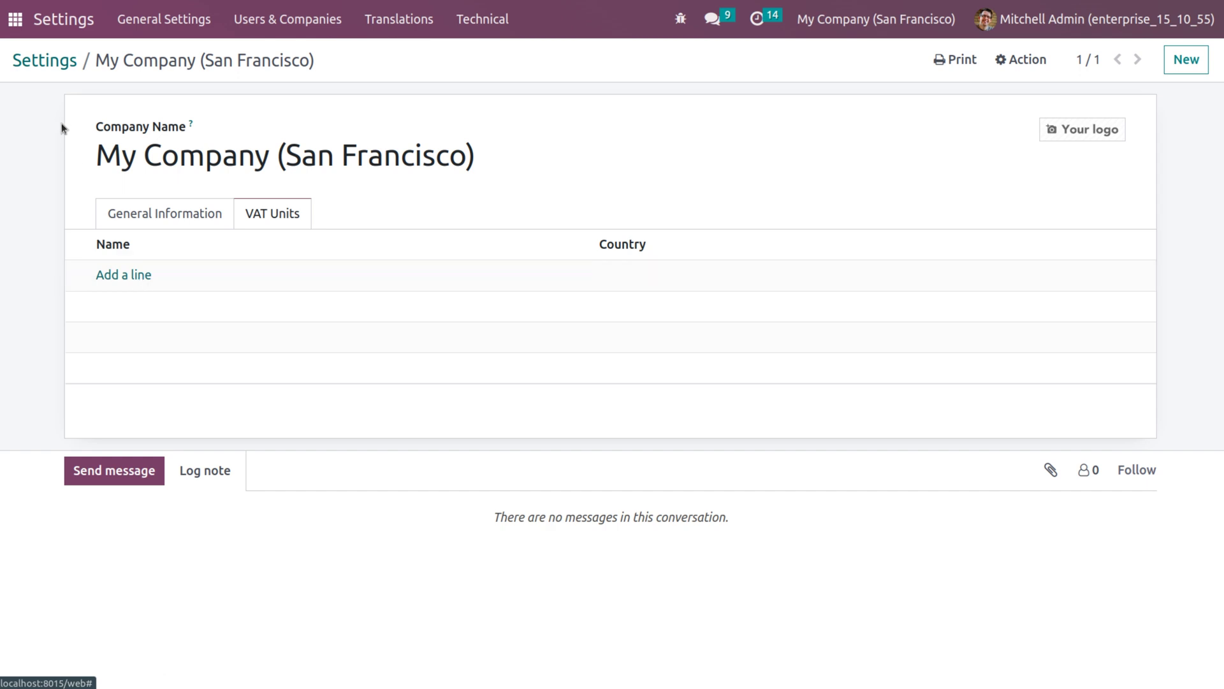
click(38, 71)
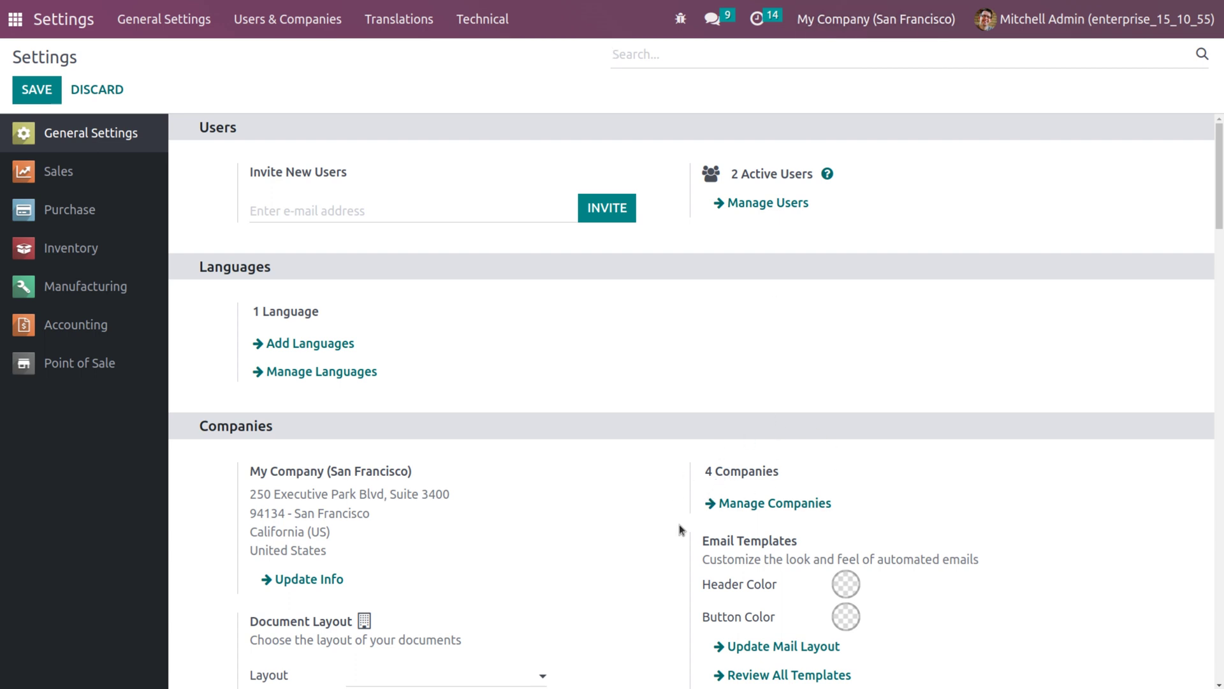
click(828, 21)
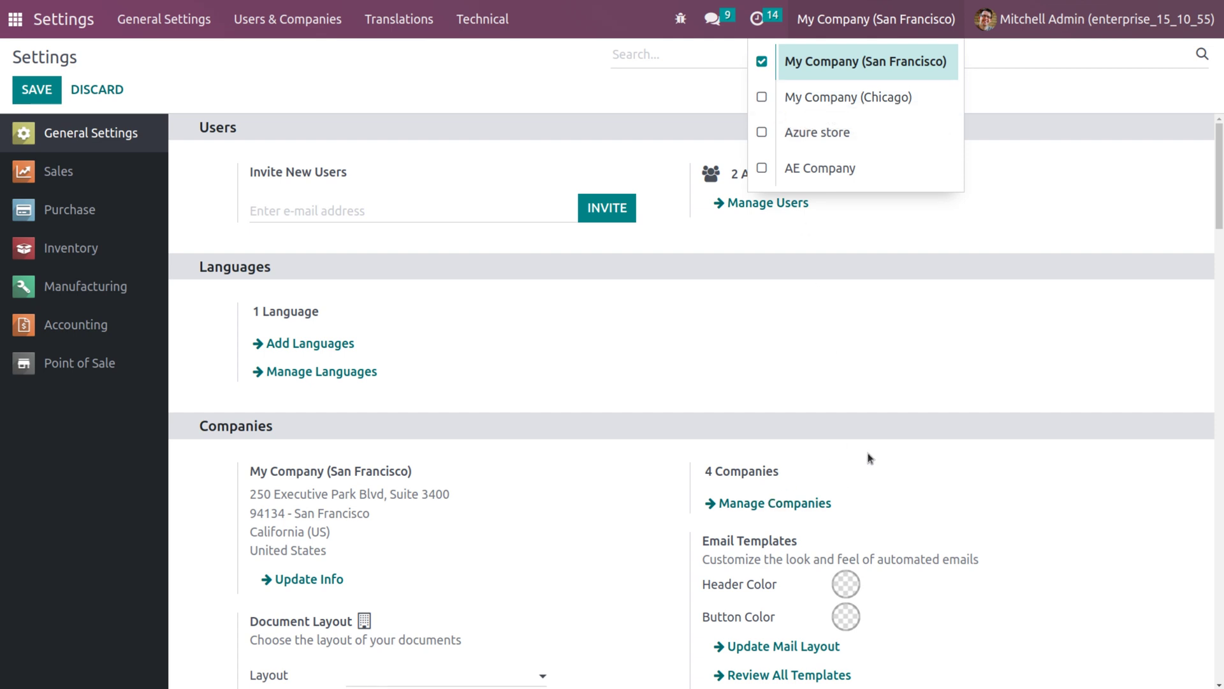
click(881, 464)
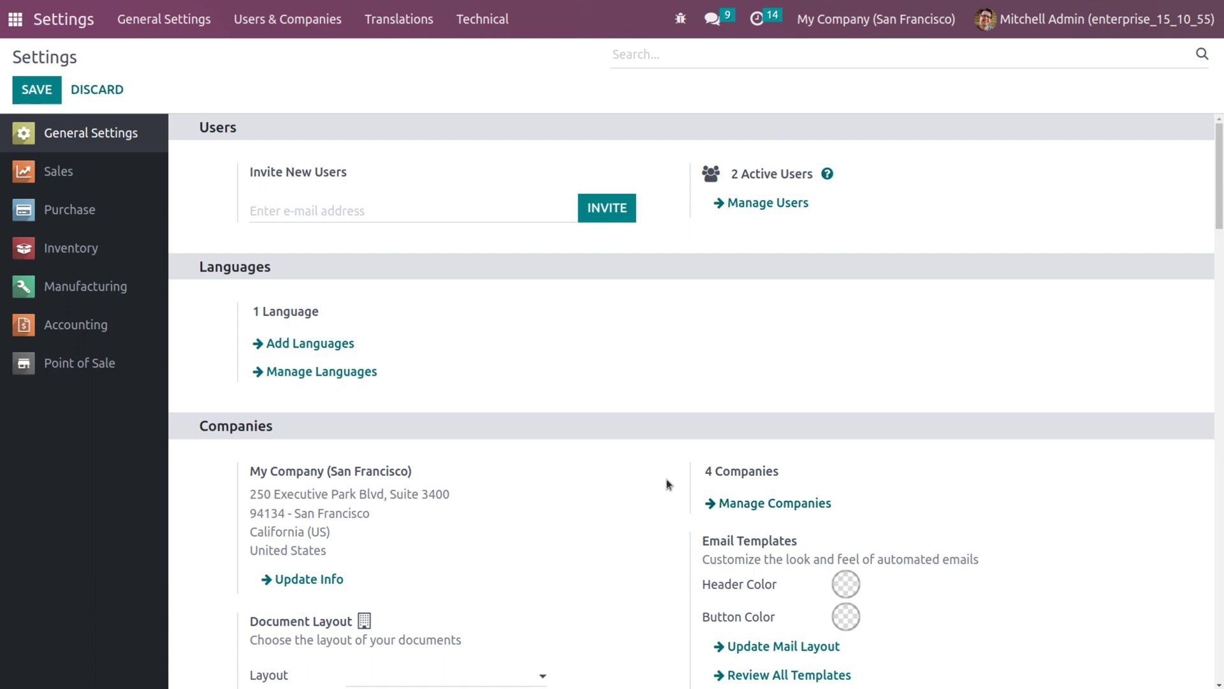
Step: Start a new company record from the companies list and enter ABC as the company name
click(285, 24)
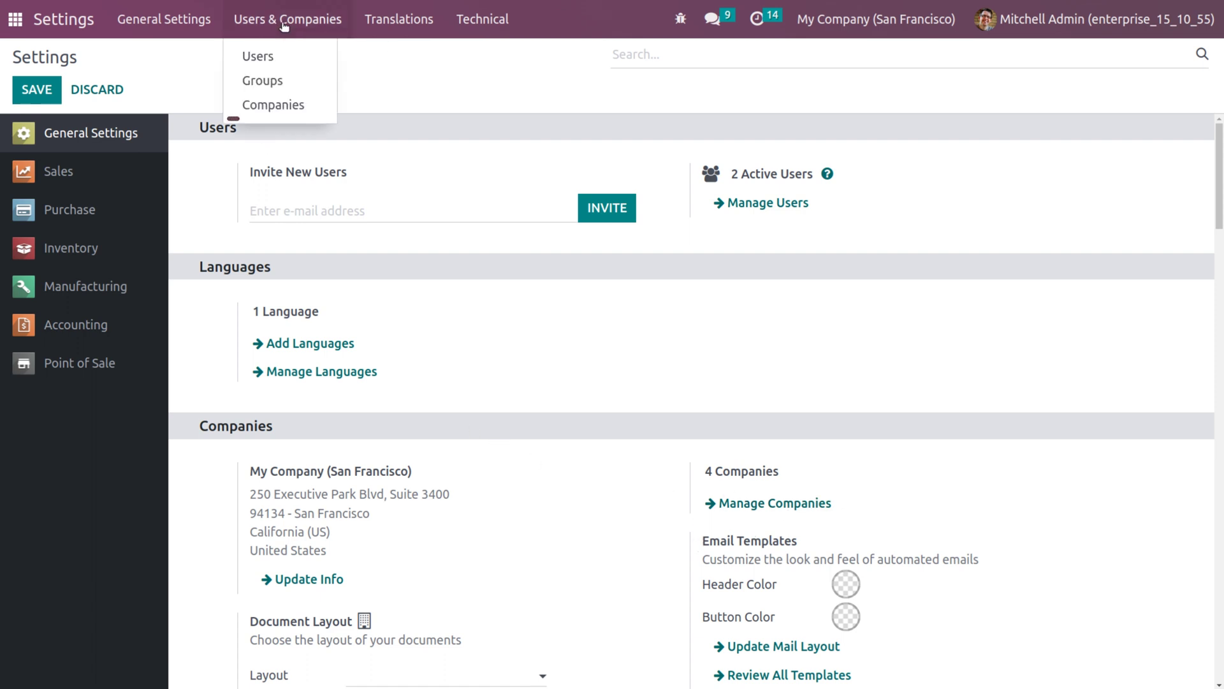
click(274, 105)
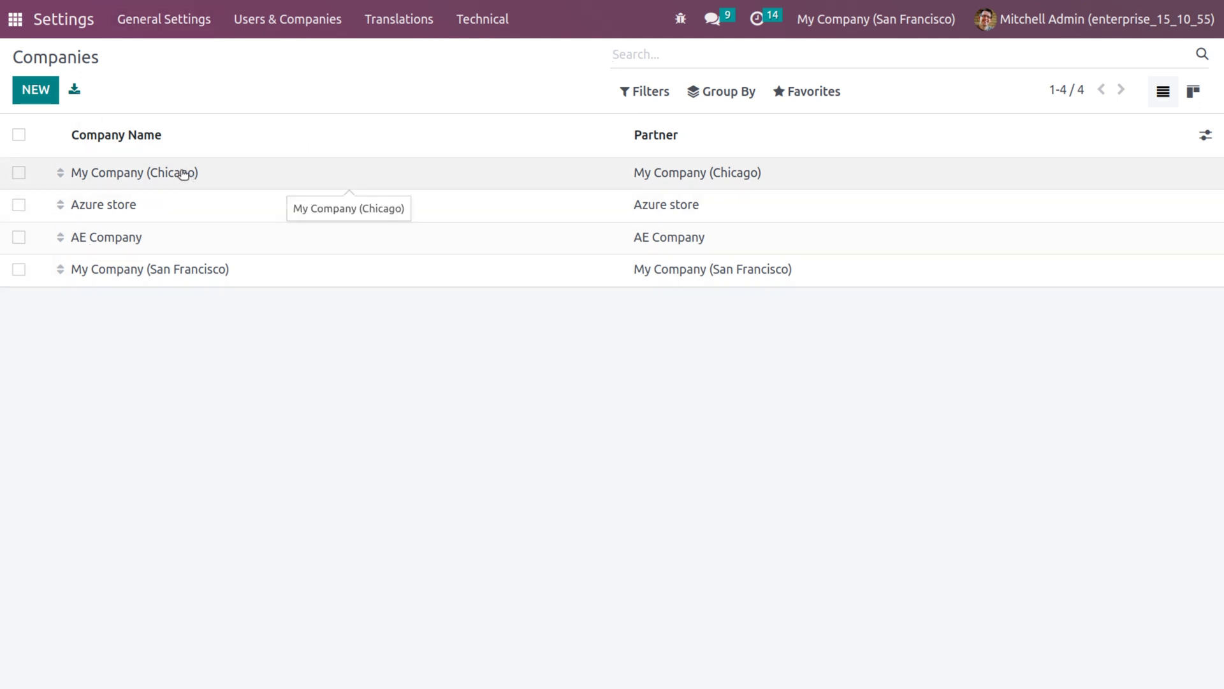
click(36, 90)
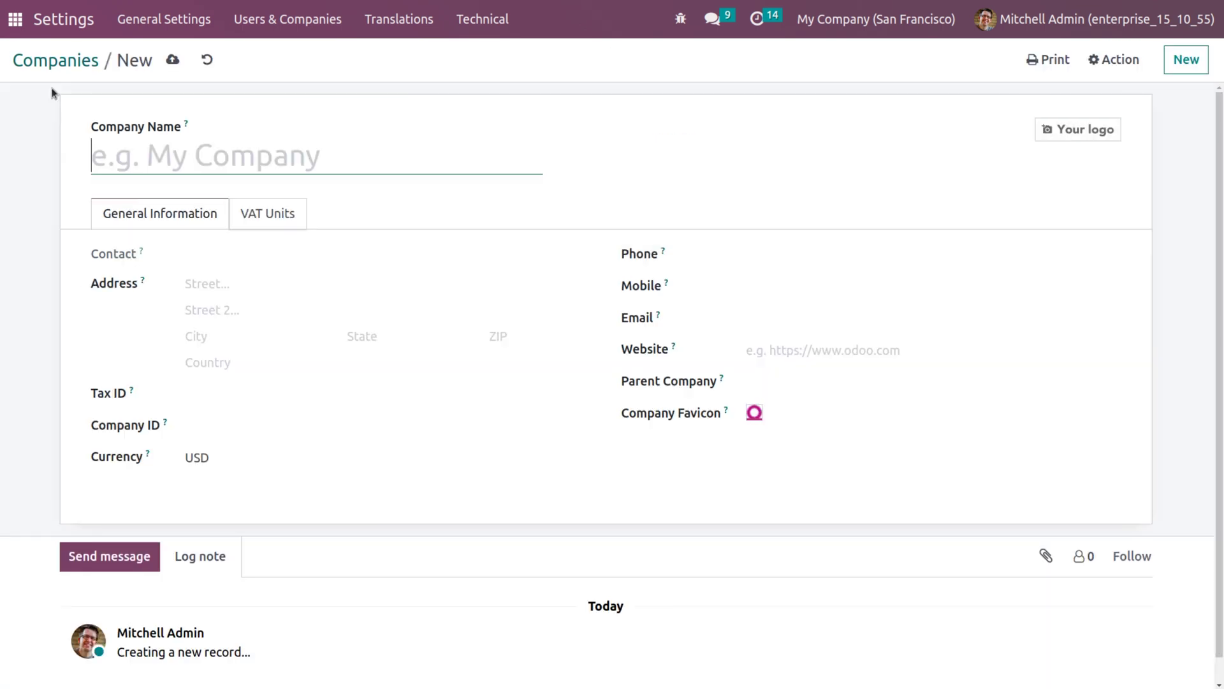
text(ABC)
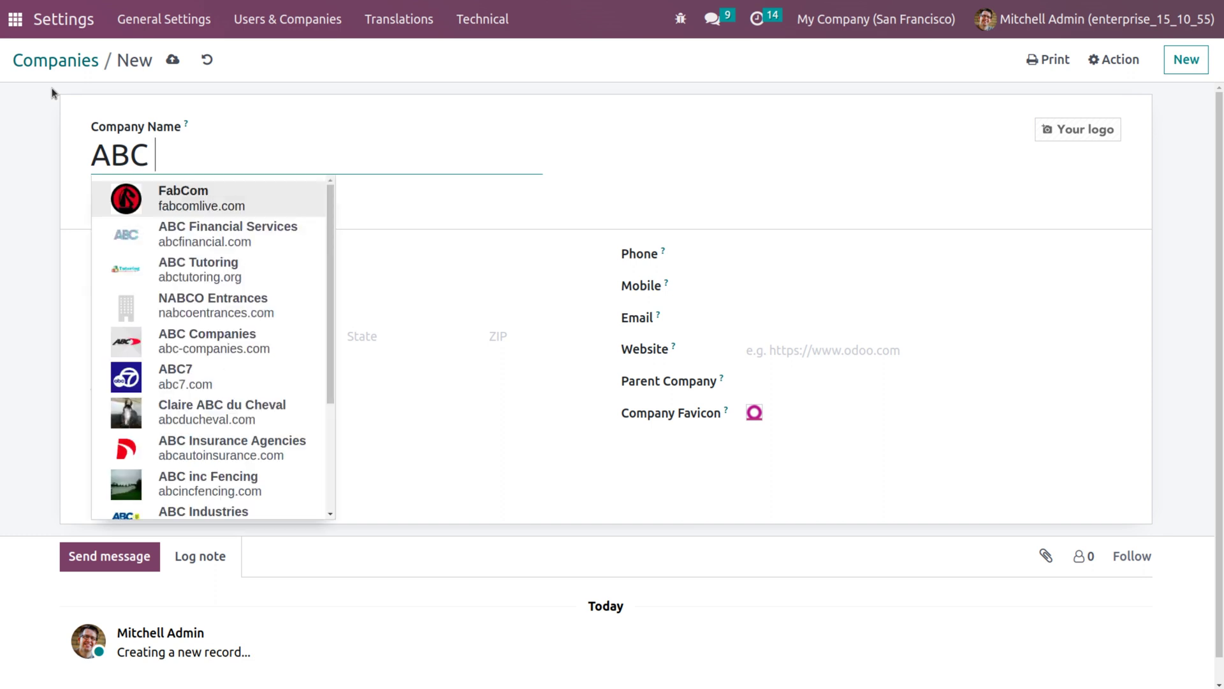
text(& CO)
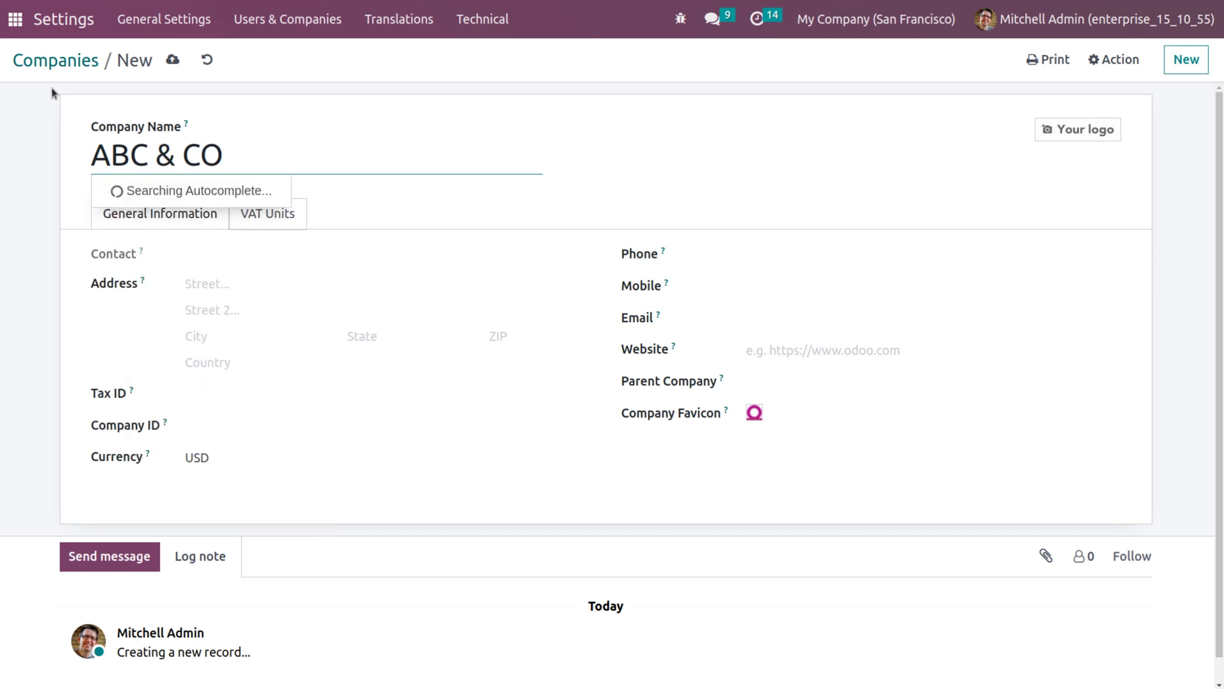
text(..)
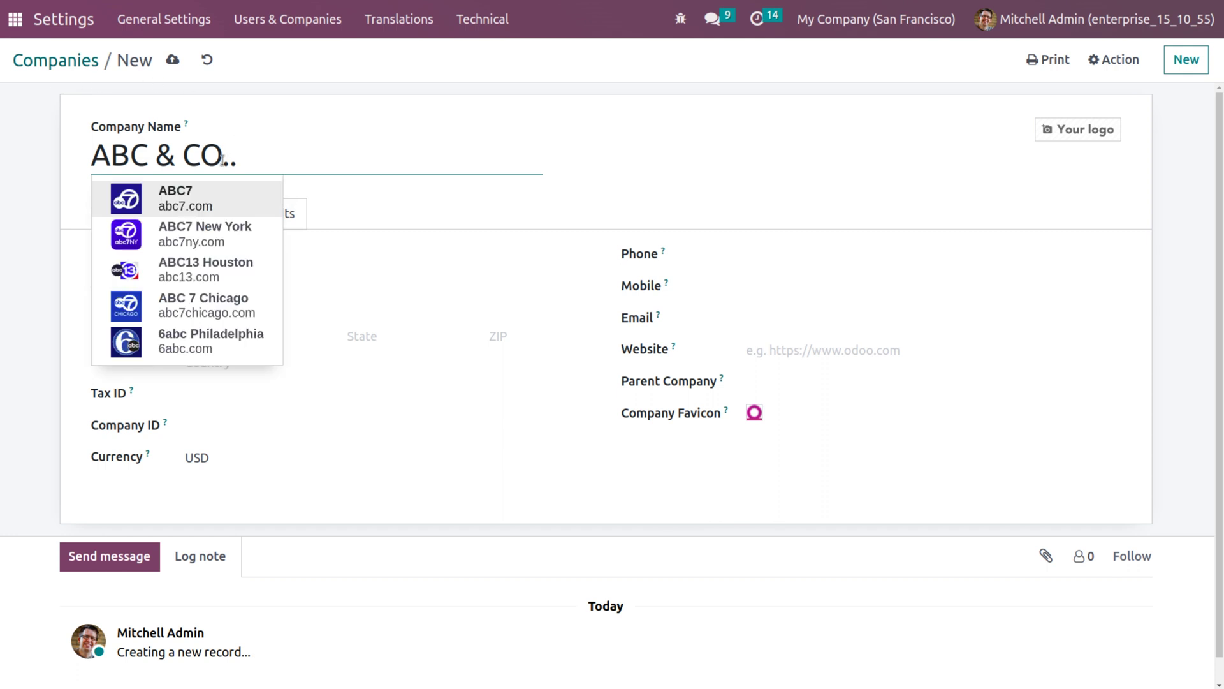
key(BackSpace)
key(BackSpace)
text(P)
key(BackSpace)
key(BackSpace)
key(BackSpace)
text(com)
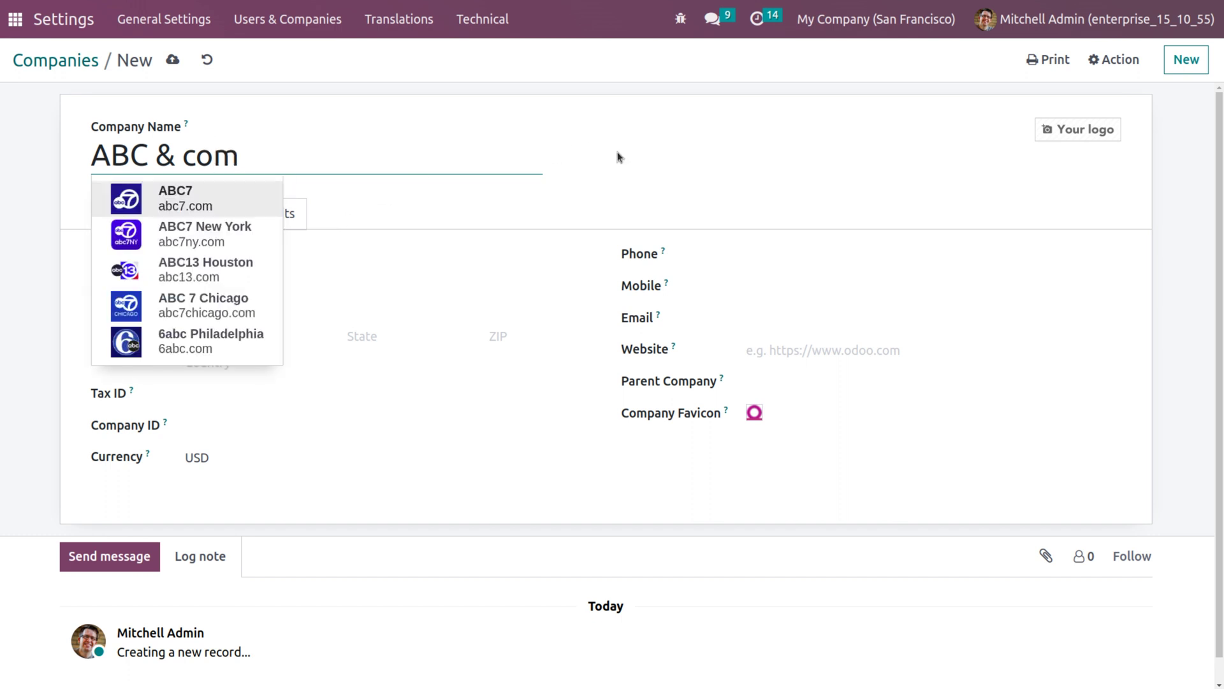
key(BackSpace)
key(BackSpace)
key(BackSpace)
key(BackSpace)
key(BackSpace)
key(BackSpace)
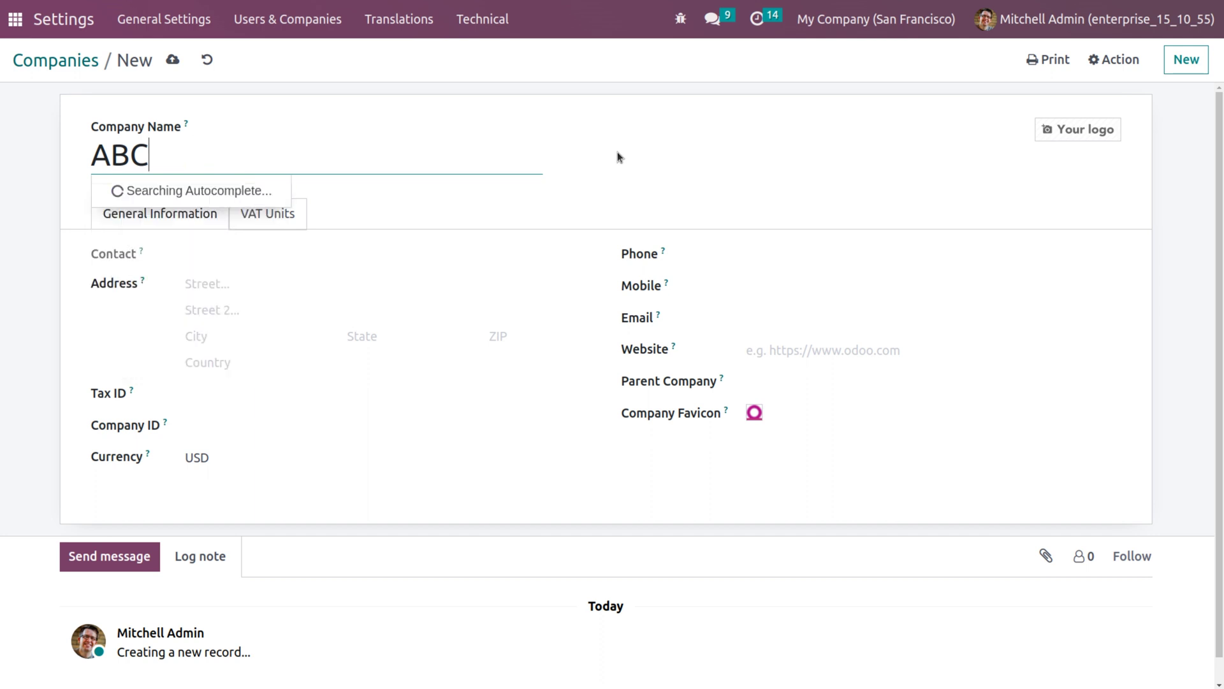
Step: Add the prefix ZAB- in front of the new company's name so it reads ZAB-ABC
key(Left)
key(Left)
key(Left)
text(z)
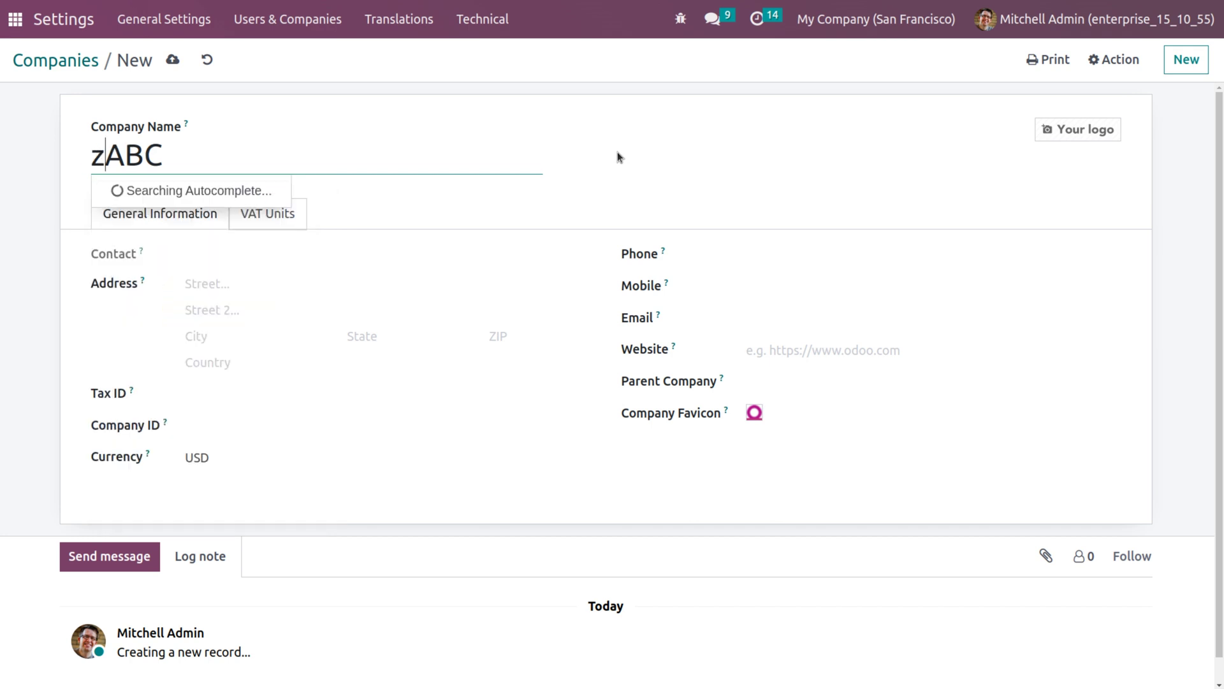
key(BackSpace)
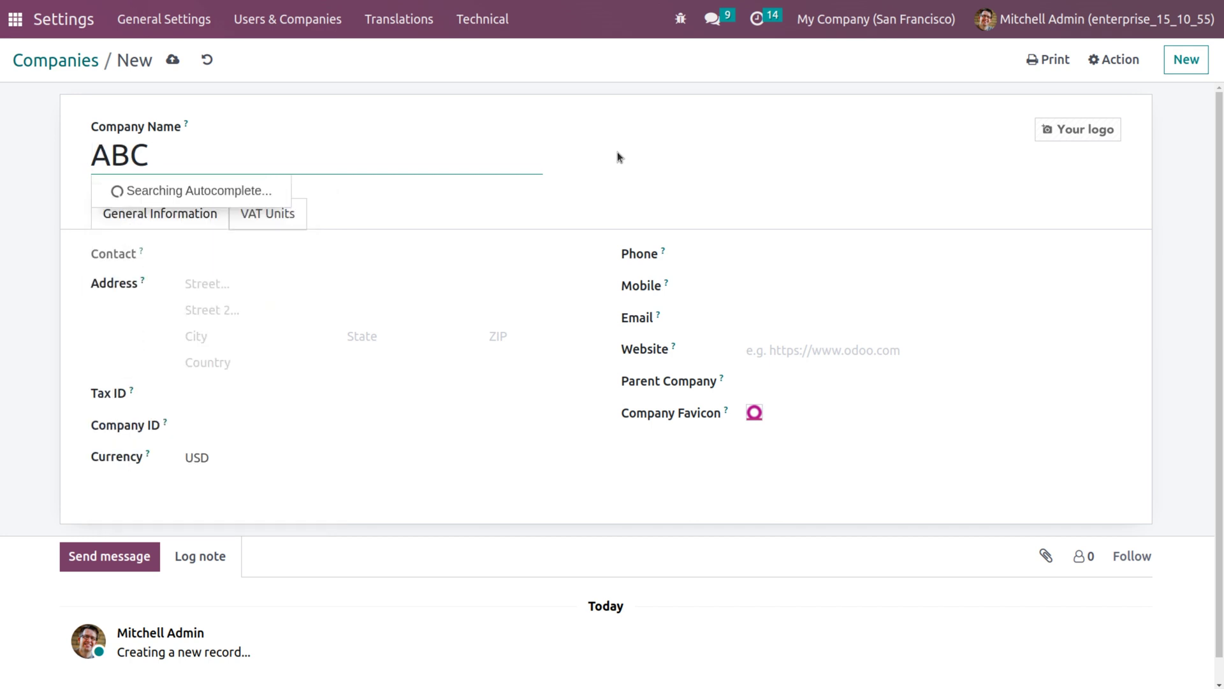
text(ZAB-)
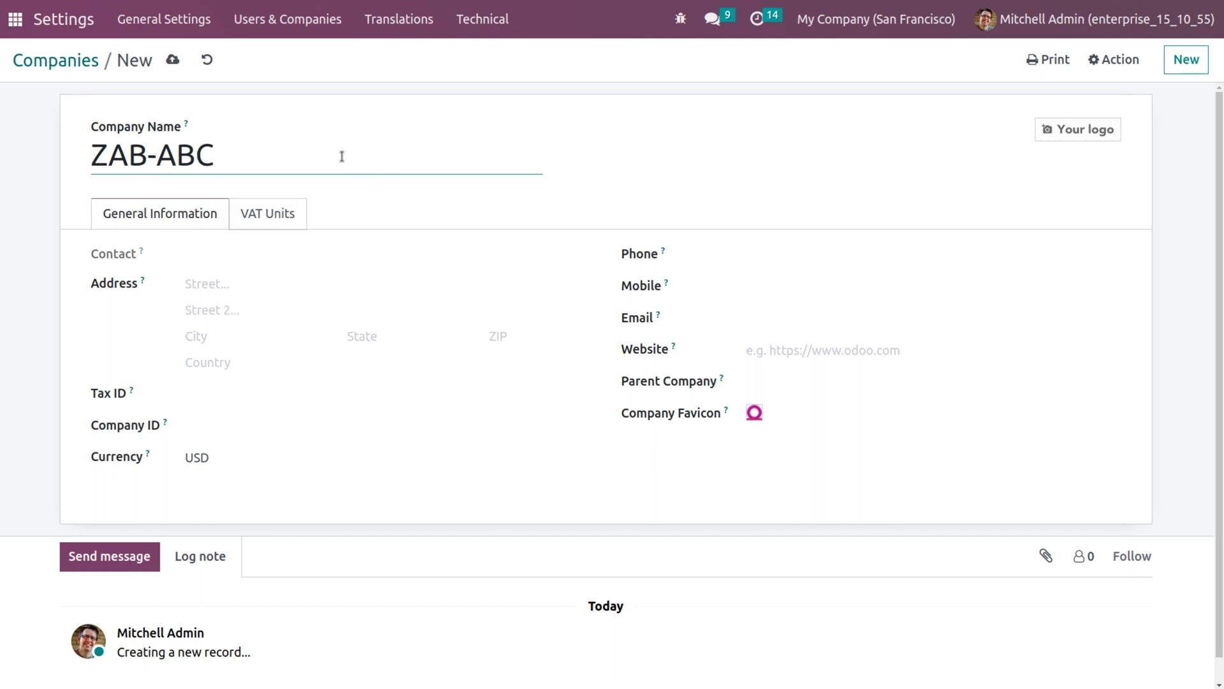
Step: Enter "green garden" as the street in the new company's address
click(280, 279)
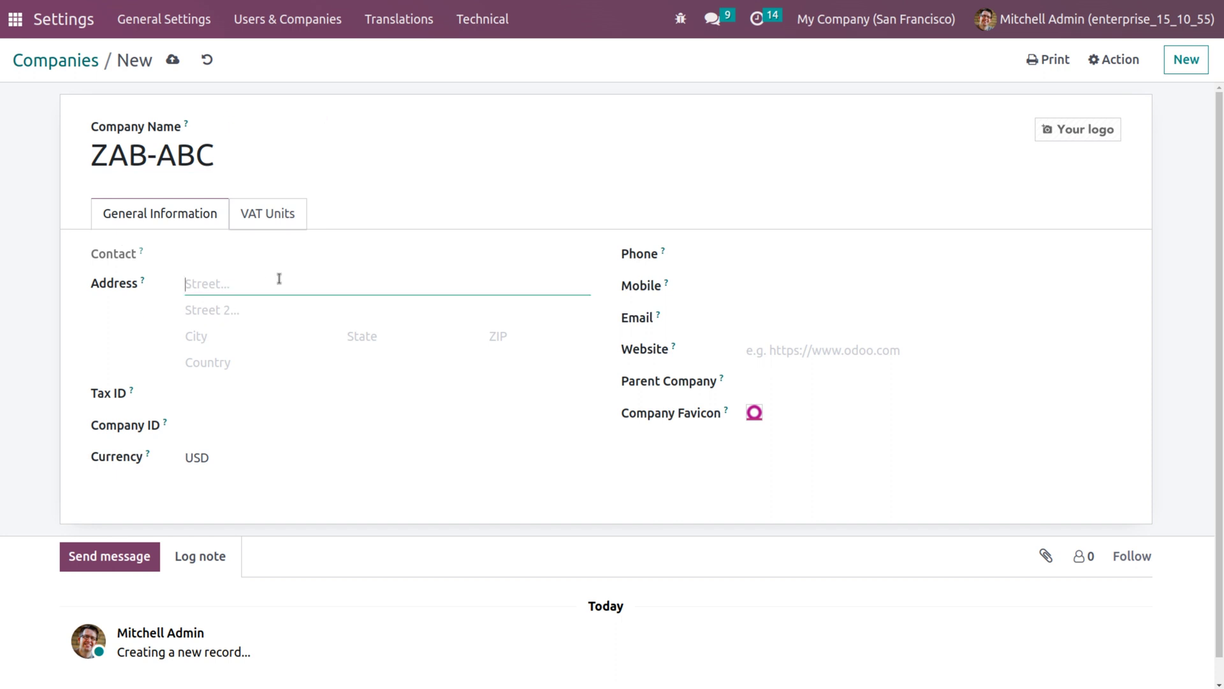
text(gREE)
key(BackSpace)
key(BackSpace)
key(BackSpace)
text(g)
key(BackSpace)
text(g)
text(reen ga)
text(rdde)
key(BackSpace)
key(BackSpace)
text(en)
Step: Choose France from the full country list as the country of the company's address
click(263, 351)
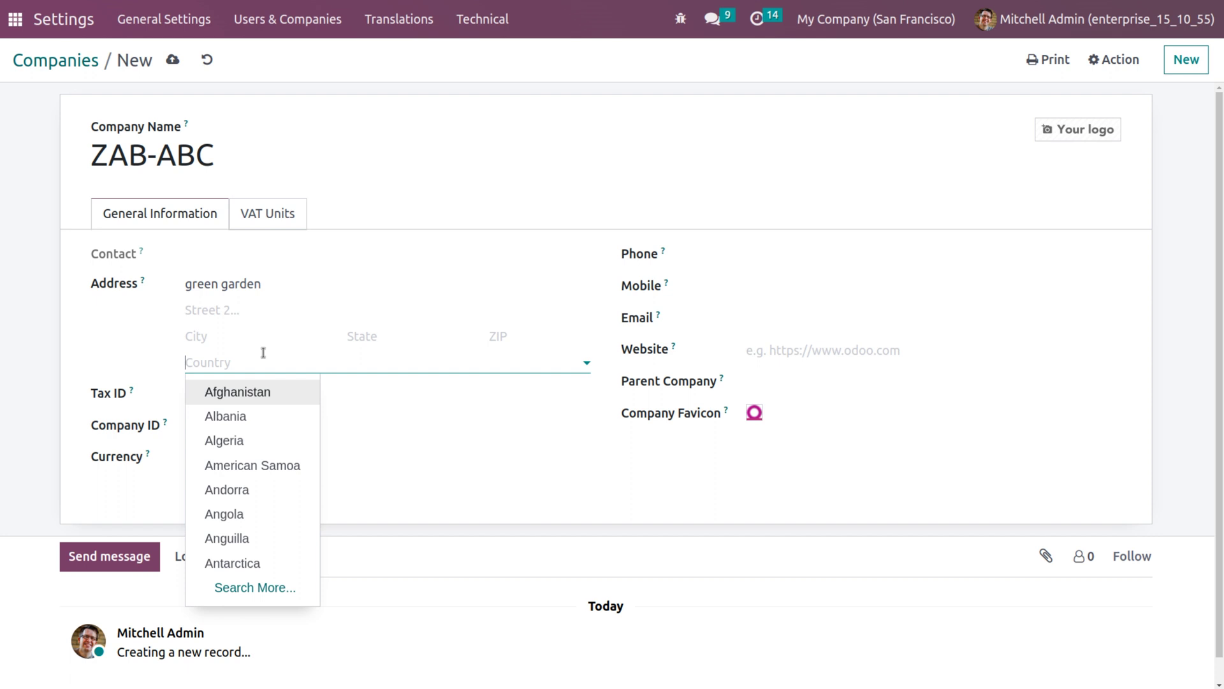
click(276, 585)
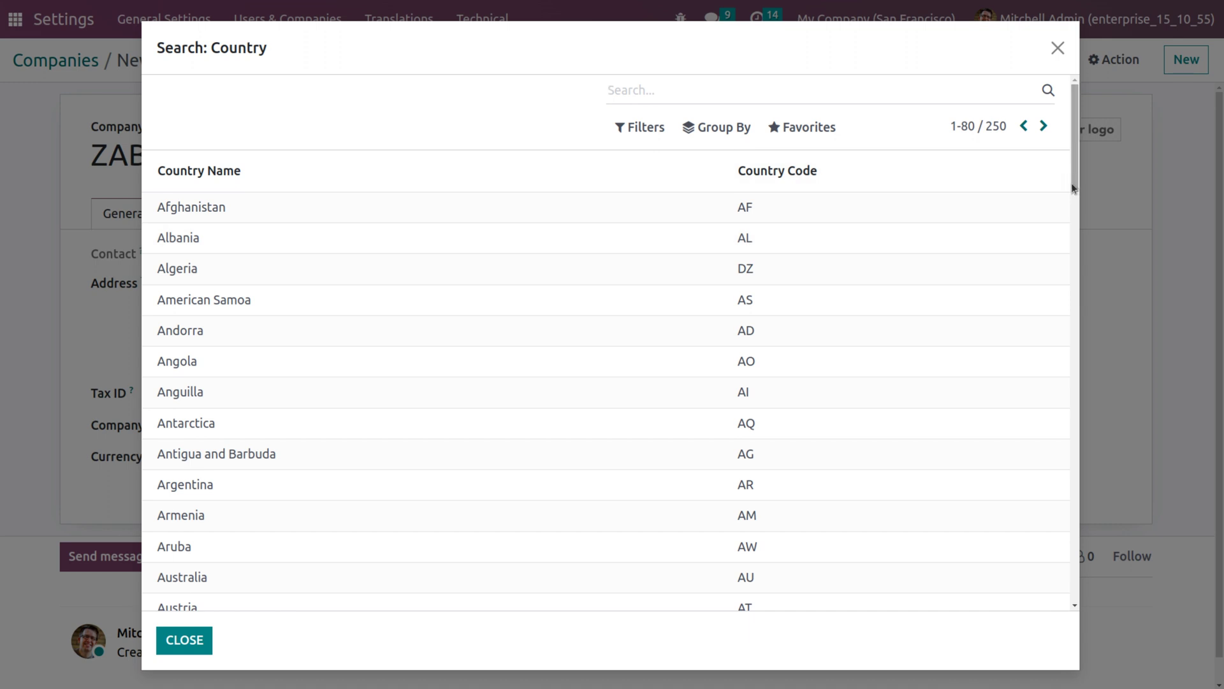
drag(1075, 190, 1094, 604)
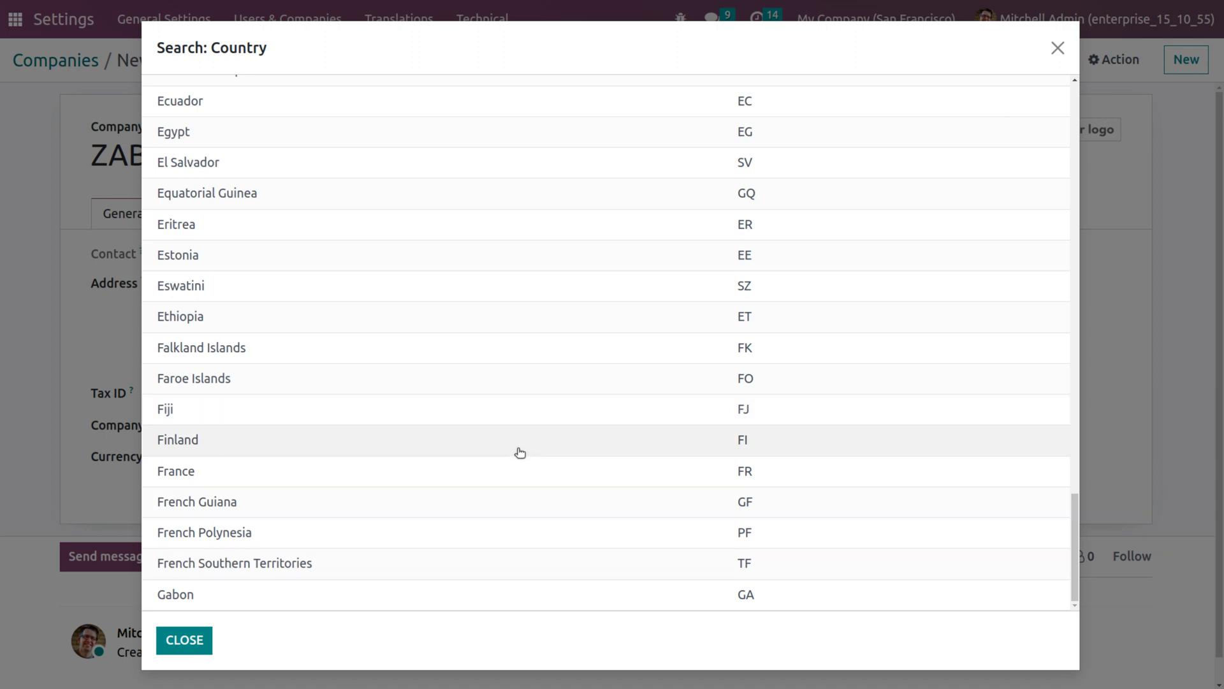
click(515, 472)
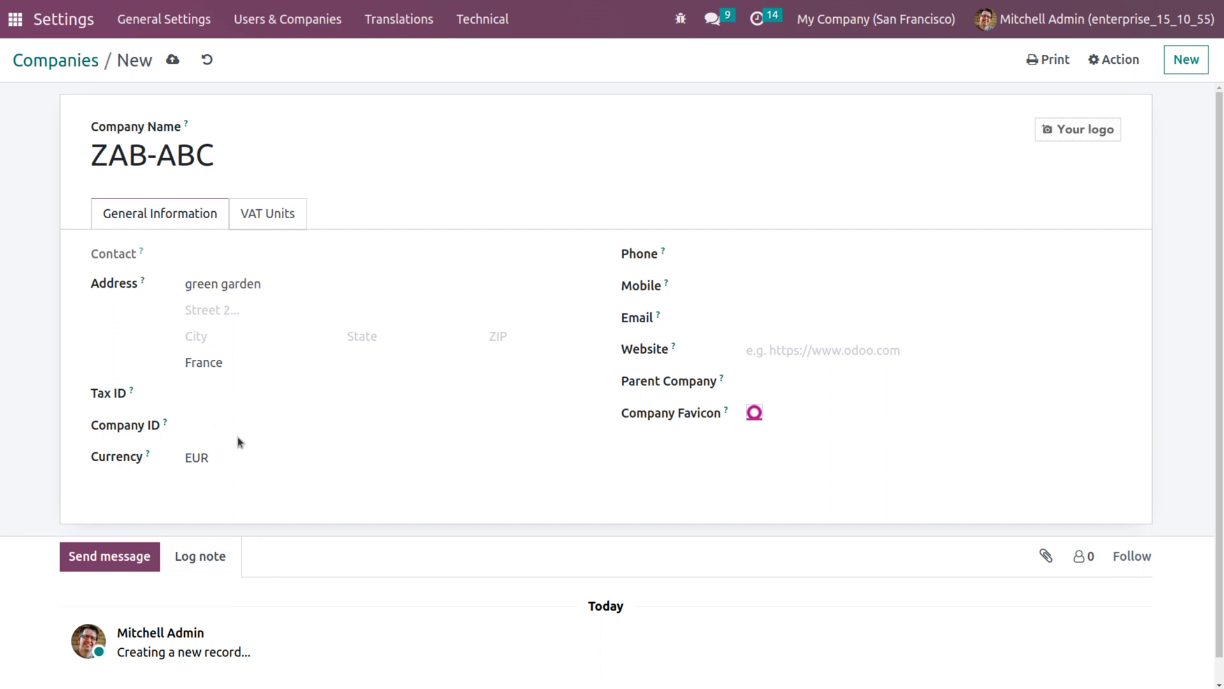
click(207, 391)
click(816, 325)
click(821, 347)
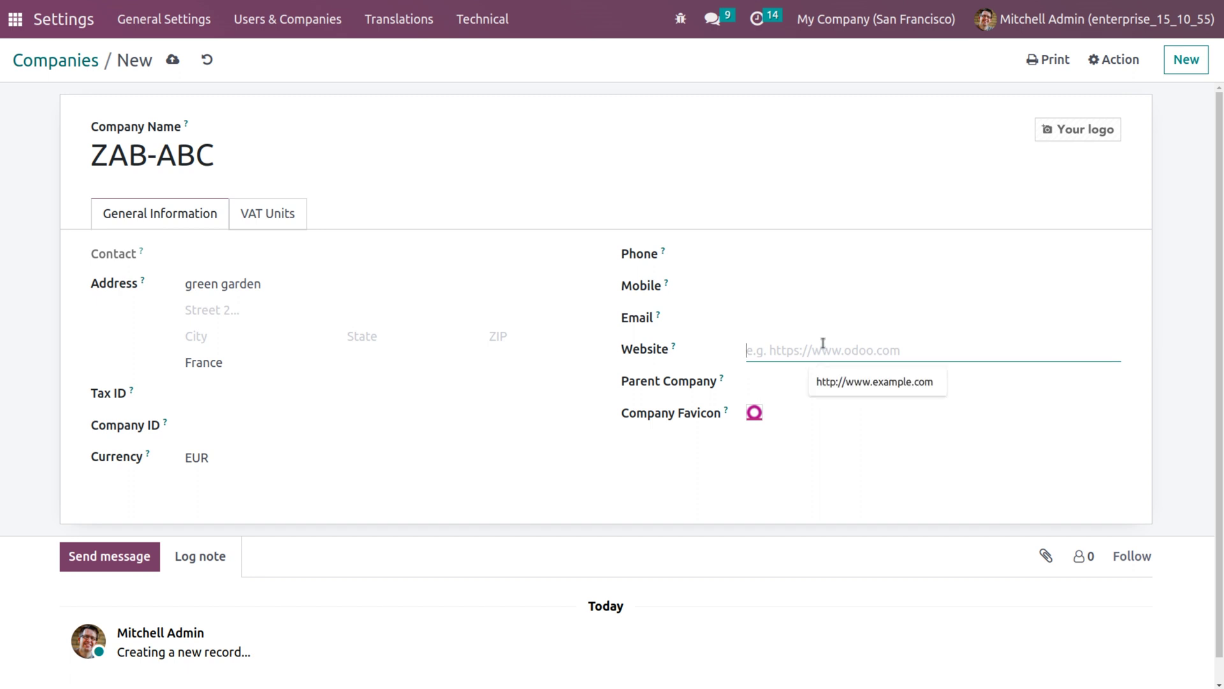
click(862, 383)
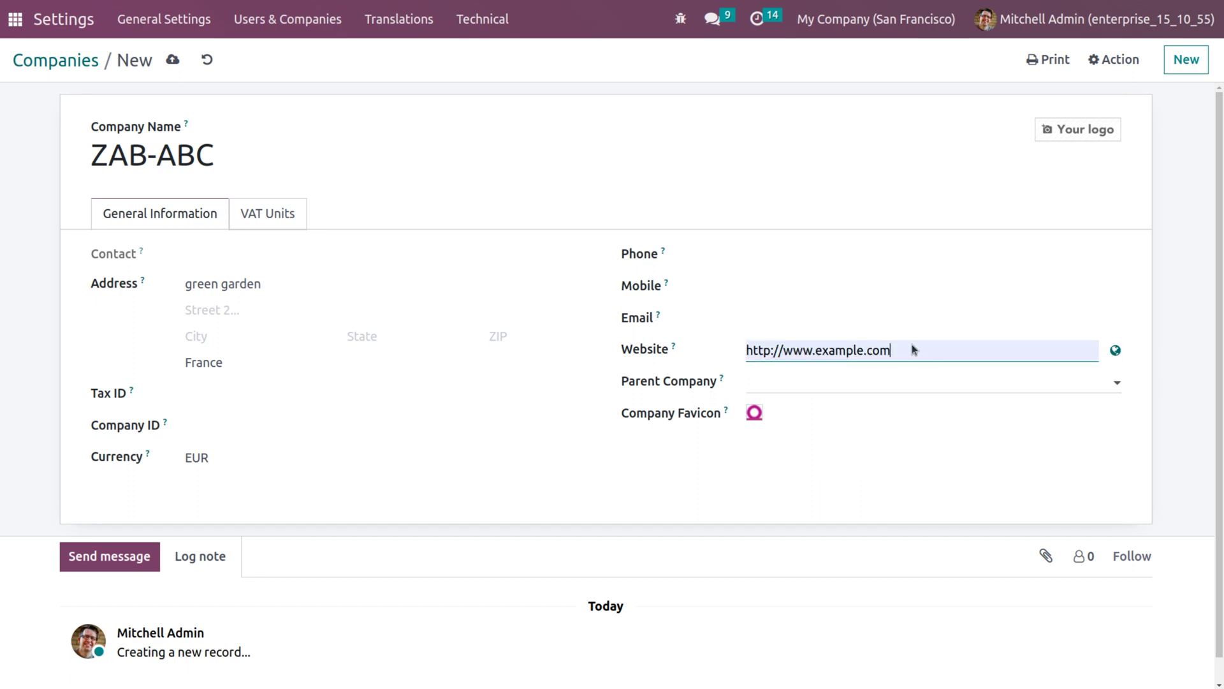
click(172, 58)
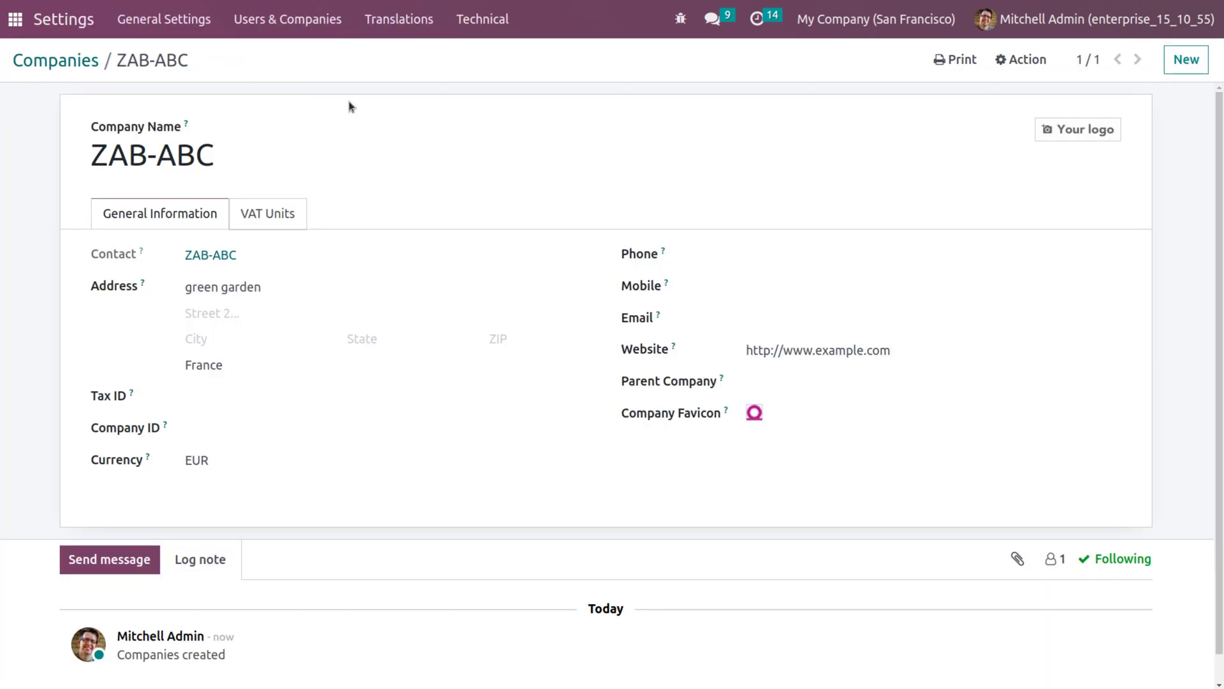
Step: Activate ZAB-ABC and Azure store alongside My Company (San Francisco) in the company selection
click(899, 4)
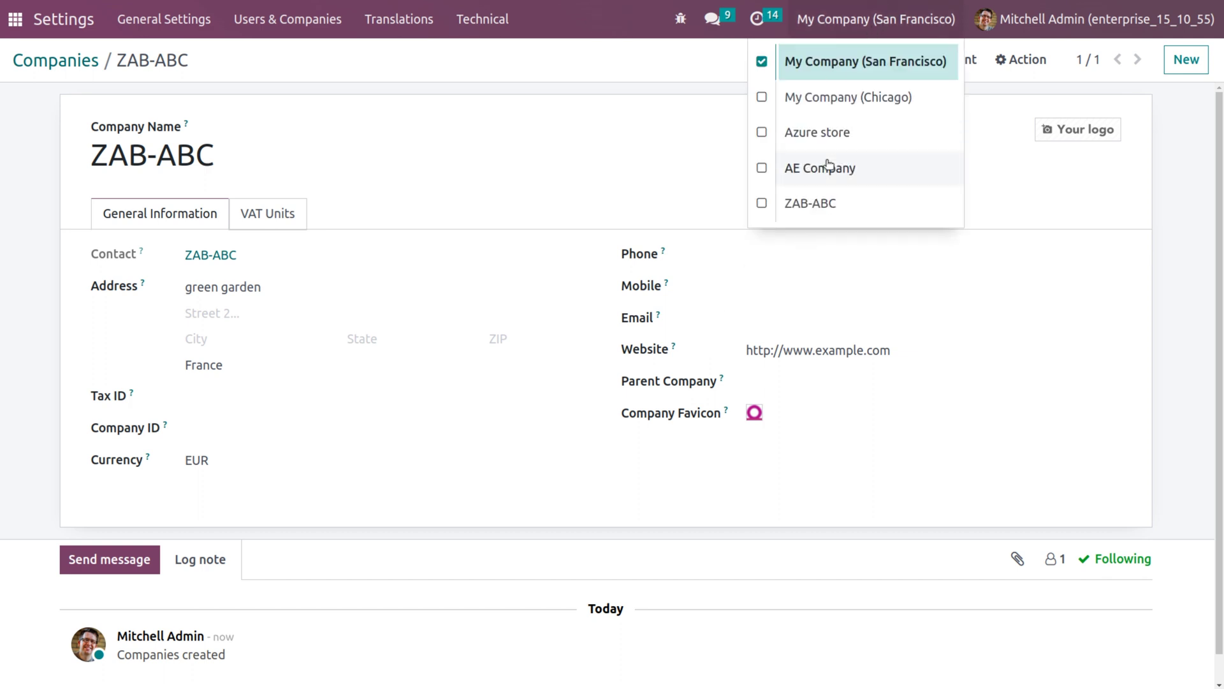
click(762, 206)
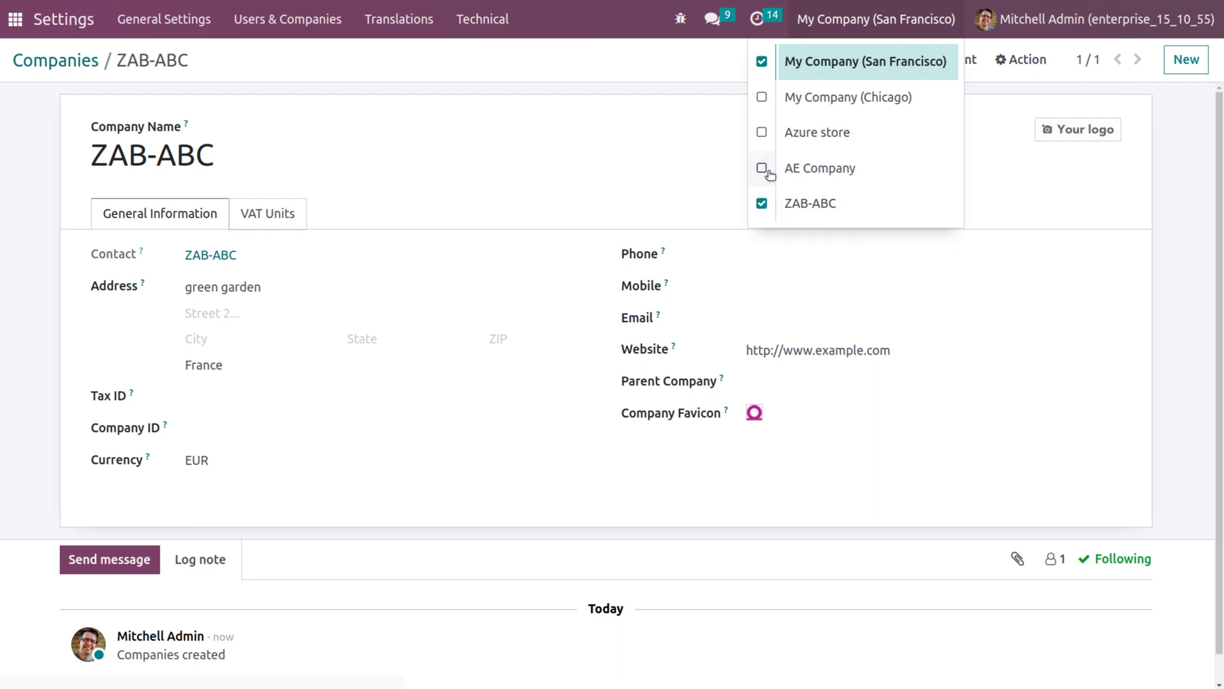
click(902, 19)
click(762, 132)
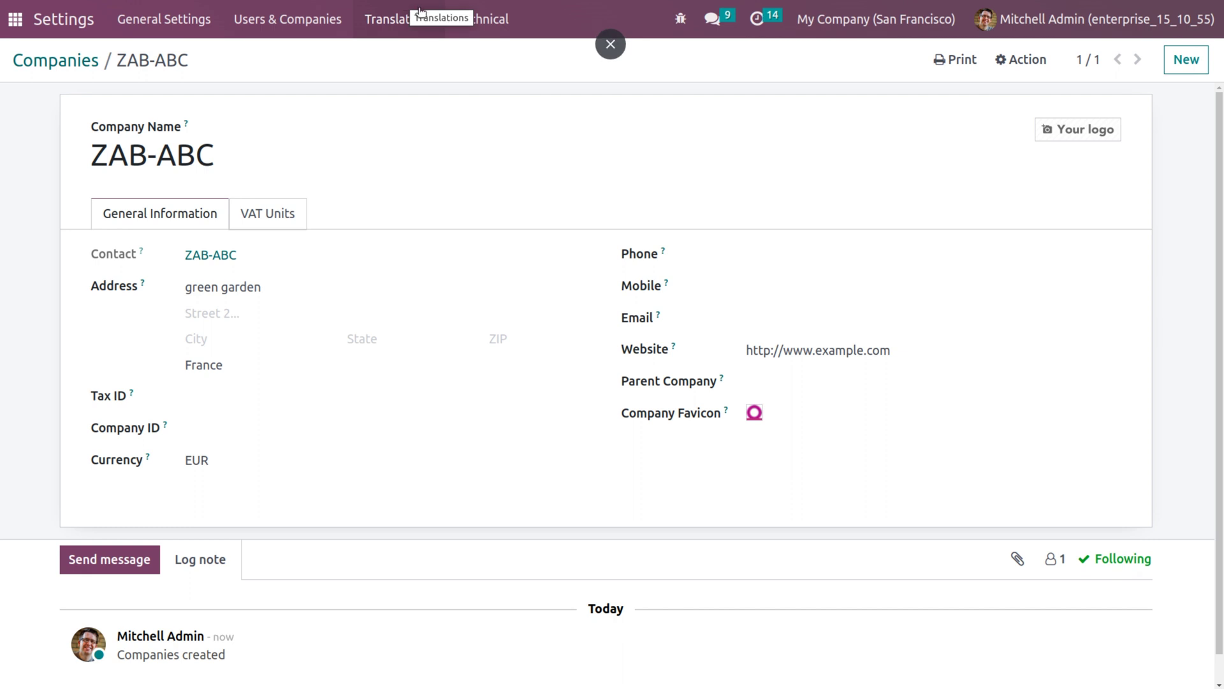
Step: Open the administrator's user record and review its allowed companies, default company and access rights
click(322, 19)
click(298, 57)
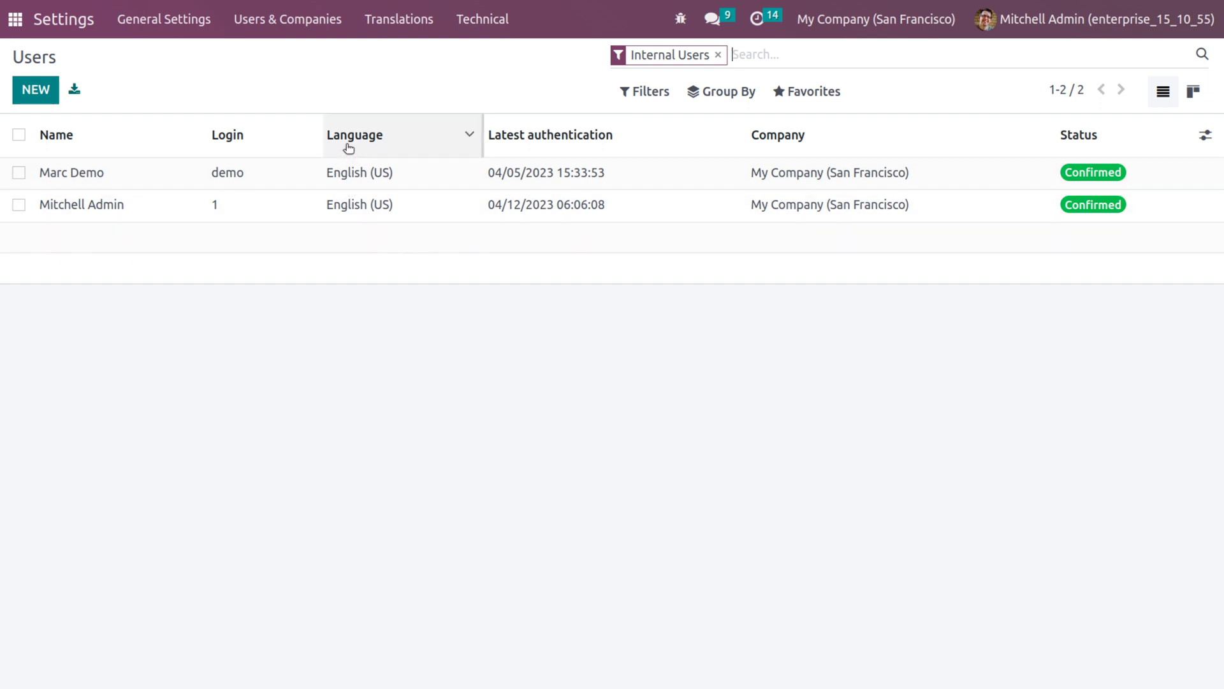
click(402, 195)
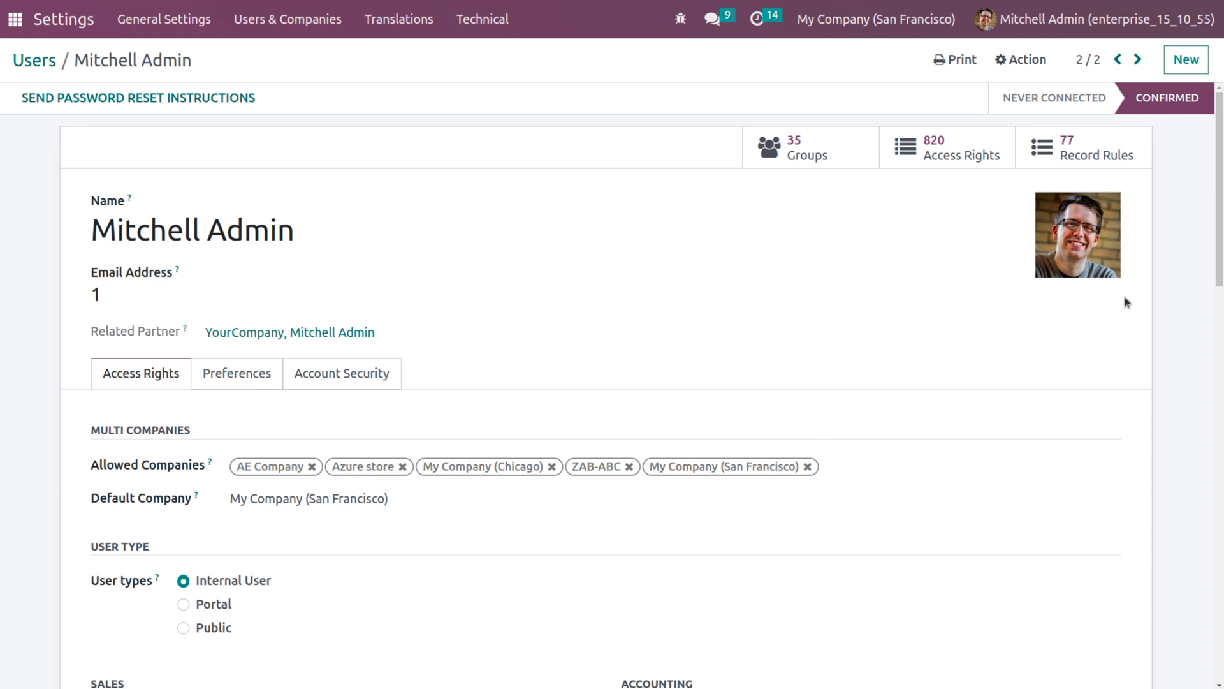
drag(1221, 199, 1221, 282)
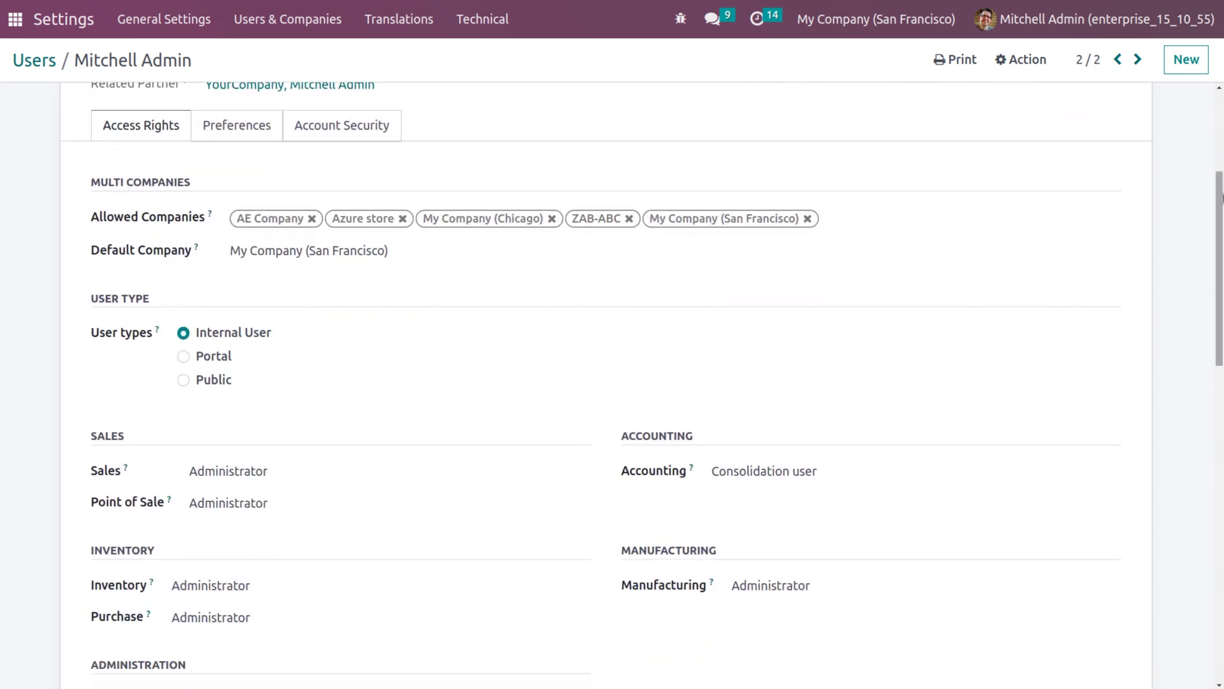
drag(1221, 195, 1058, 115)
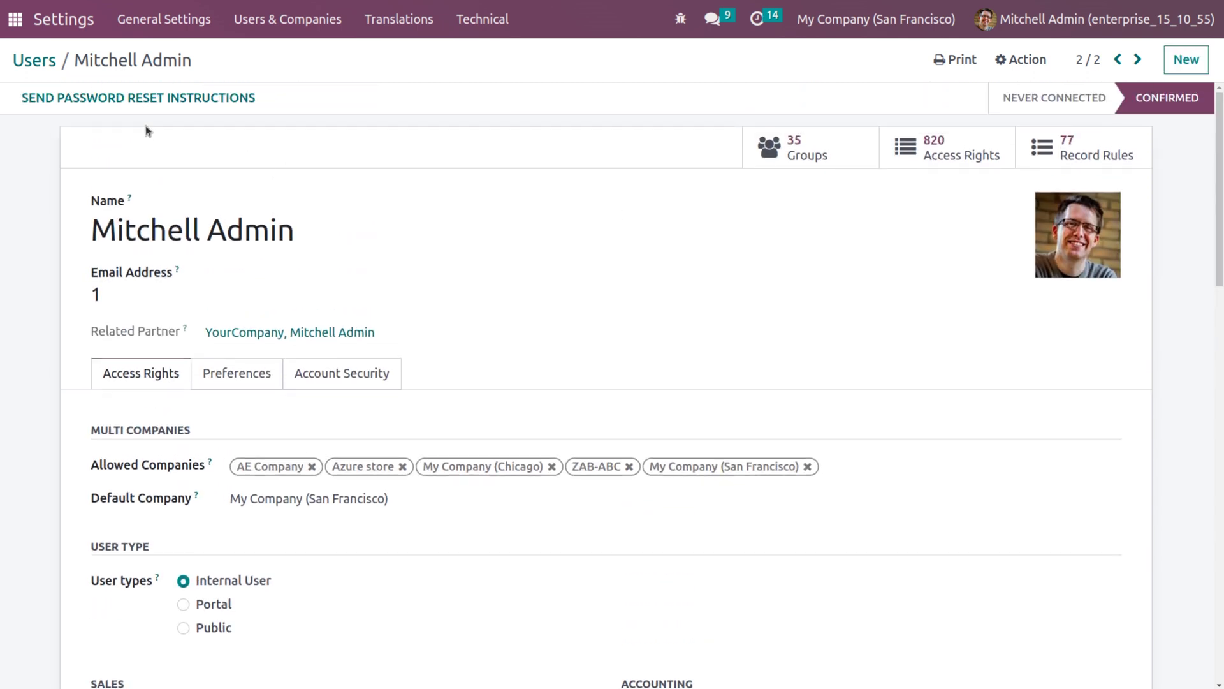
Step: Add ZAB-ABC to the demo user's allowed companies, save the record and review the user's access rights
click(35, 58)
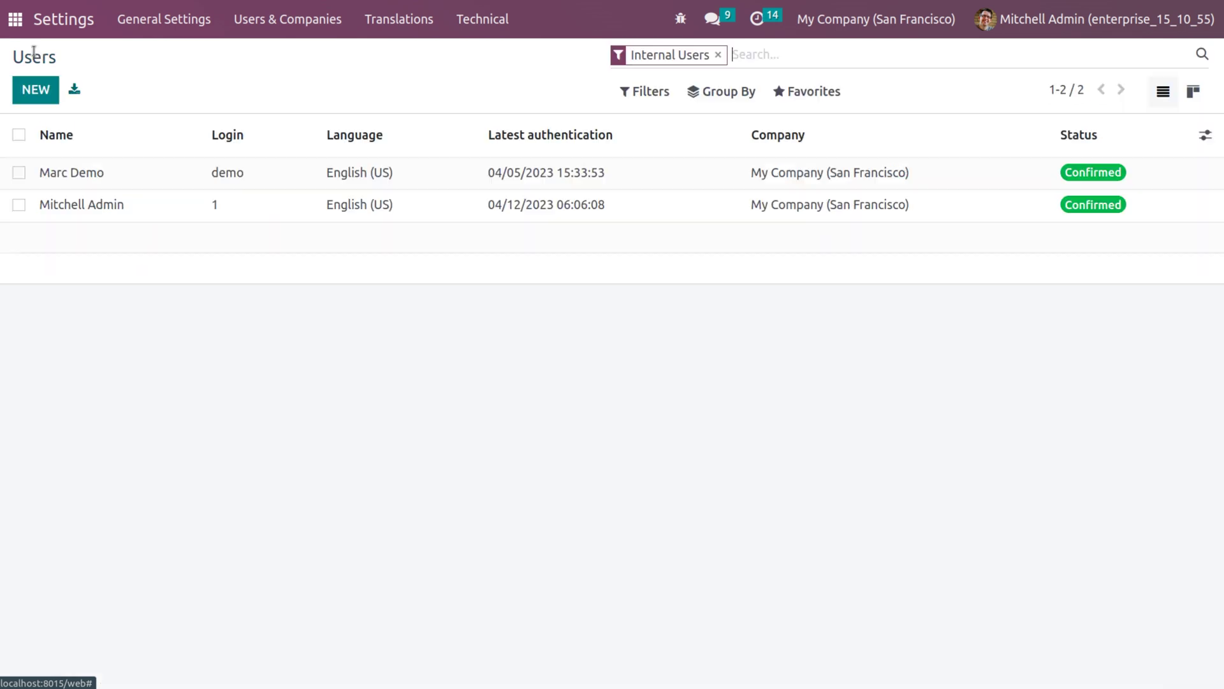
click(133, 176)
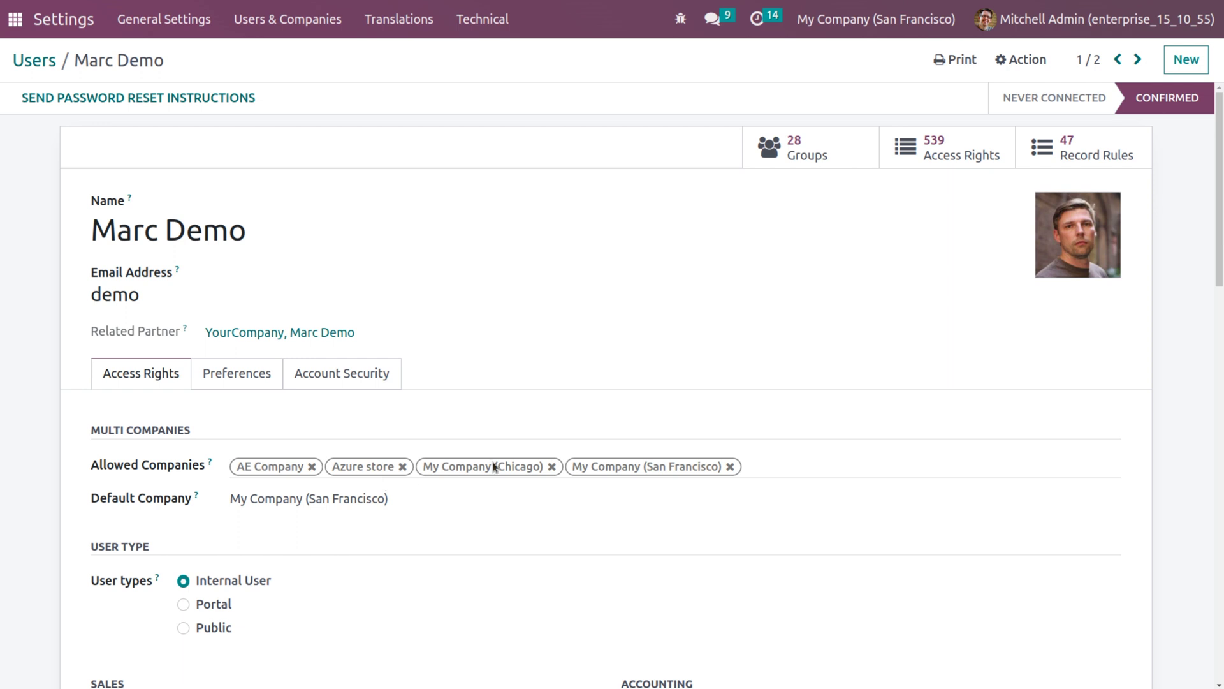
click(779, 462)
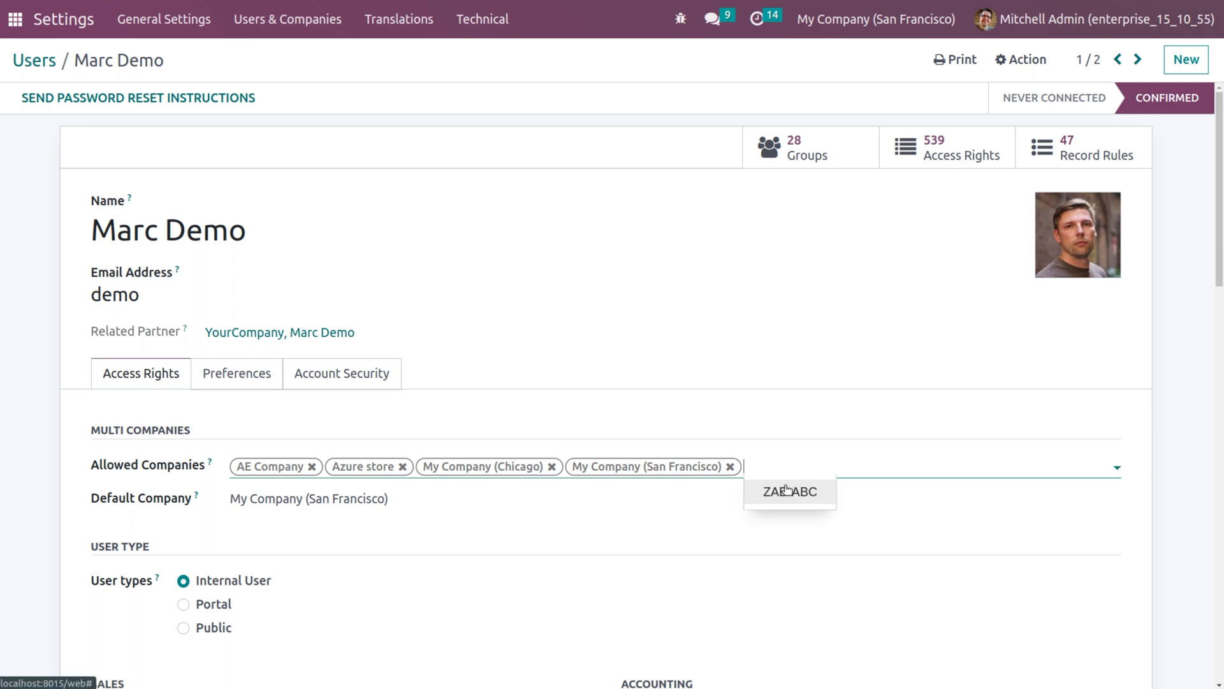
click(788, 491)
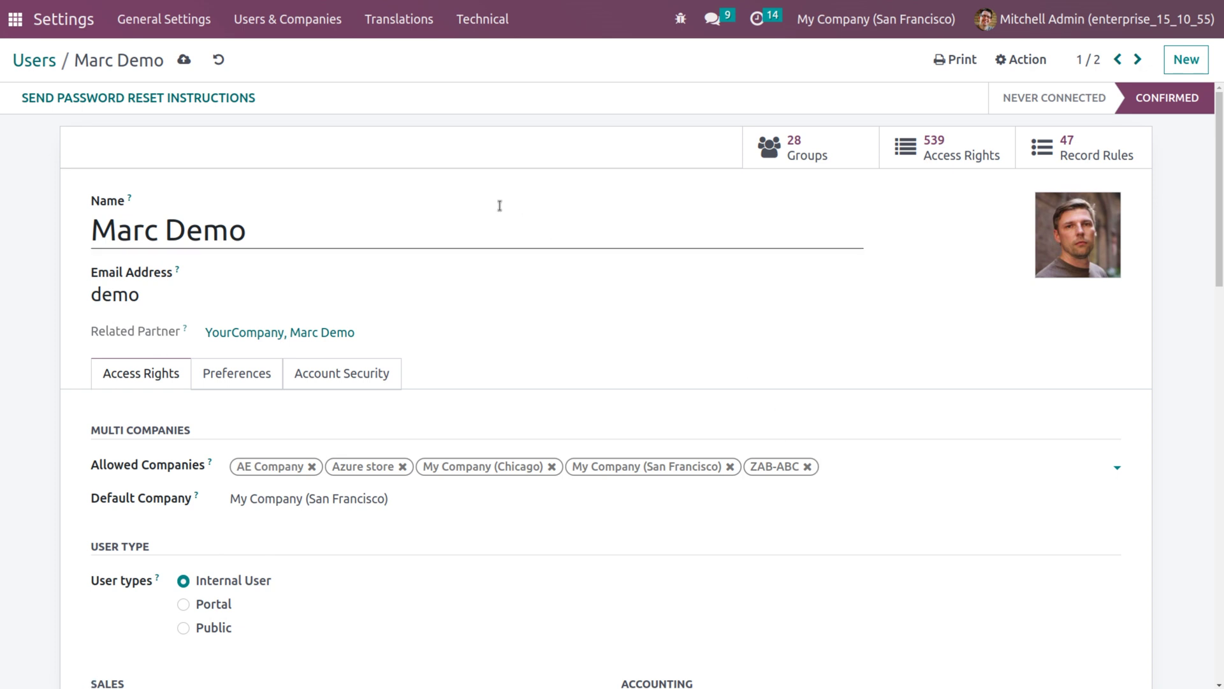
click(184, 59)
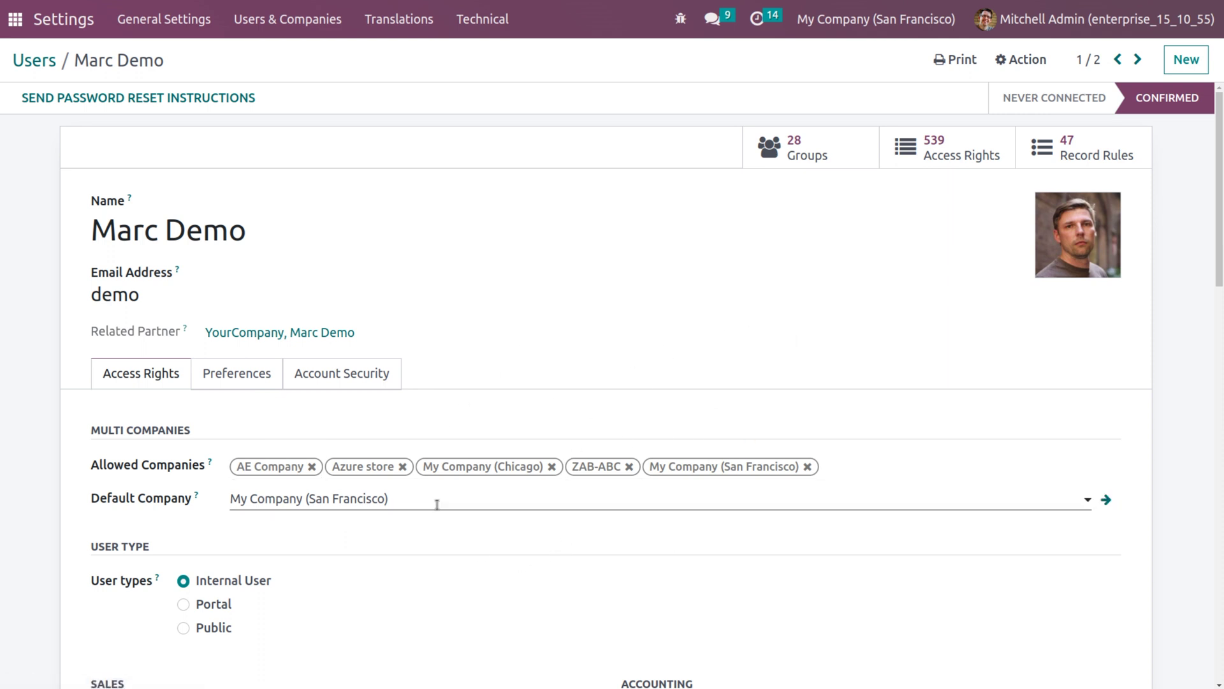
drag(1220, 205, 1222, 259)
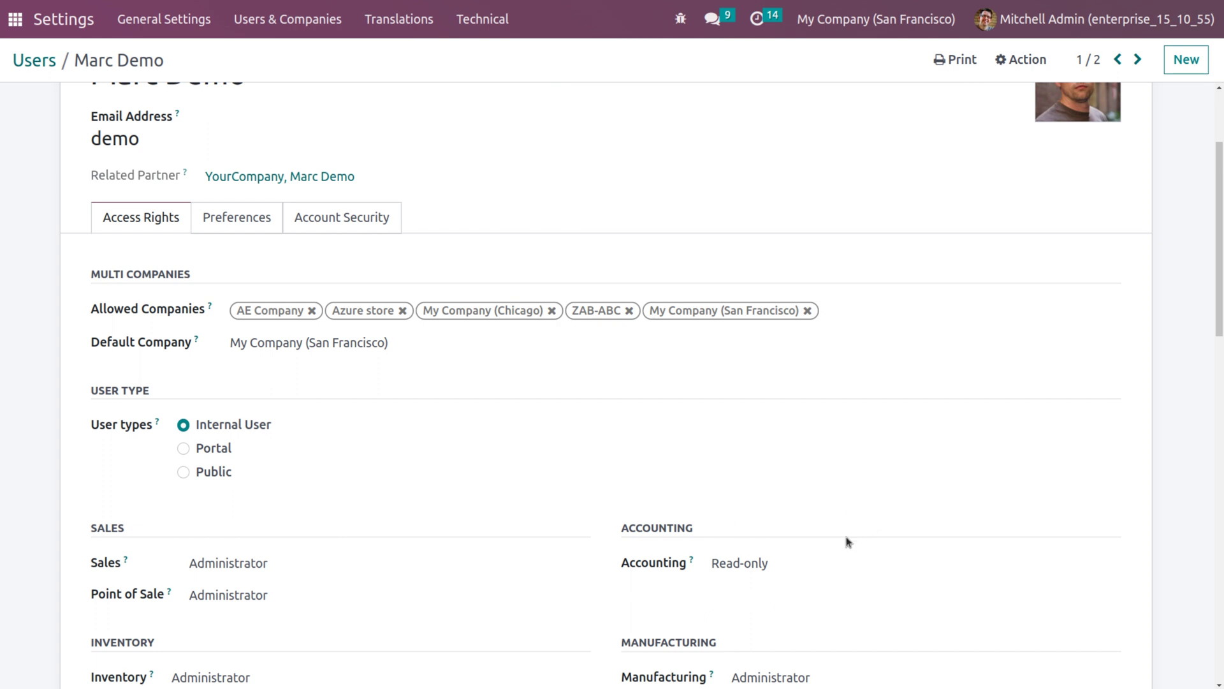
drag(1220, 206, 1192, 47)
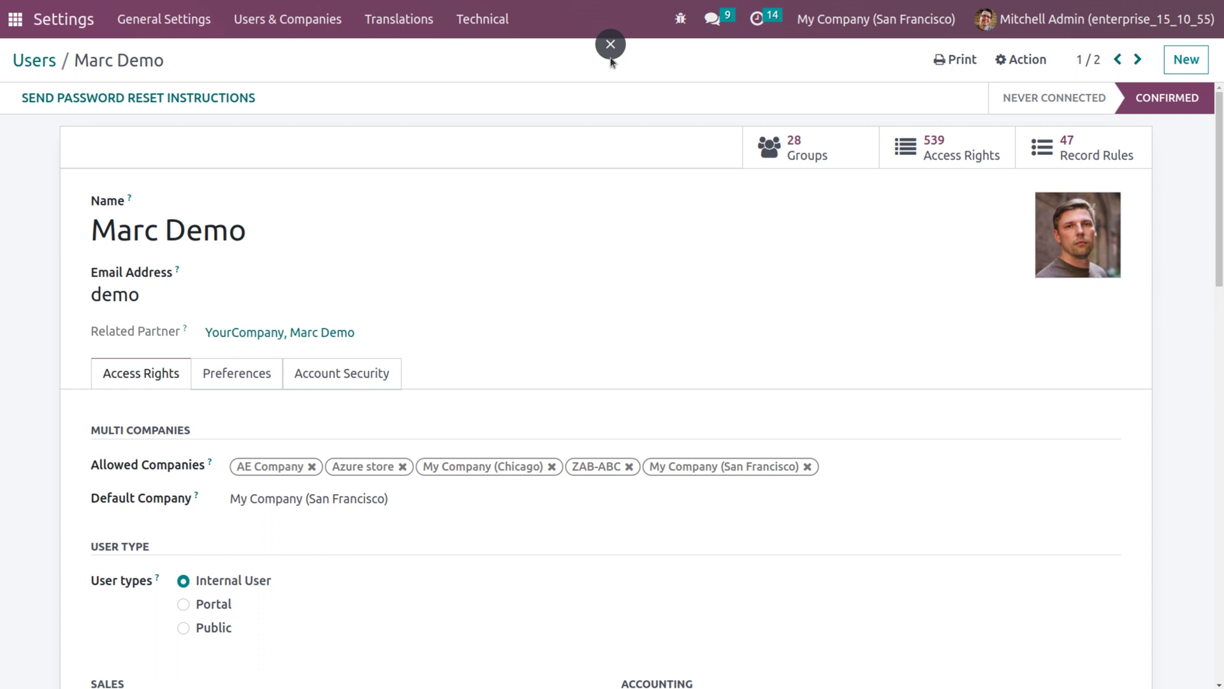
Step: Open the chart of accounts in Accounting and check which of the active companies the listed accounts belong to
click(277, 18)
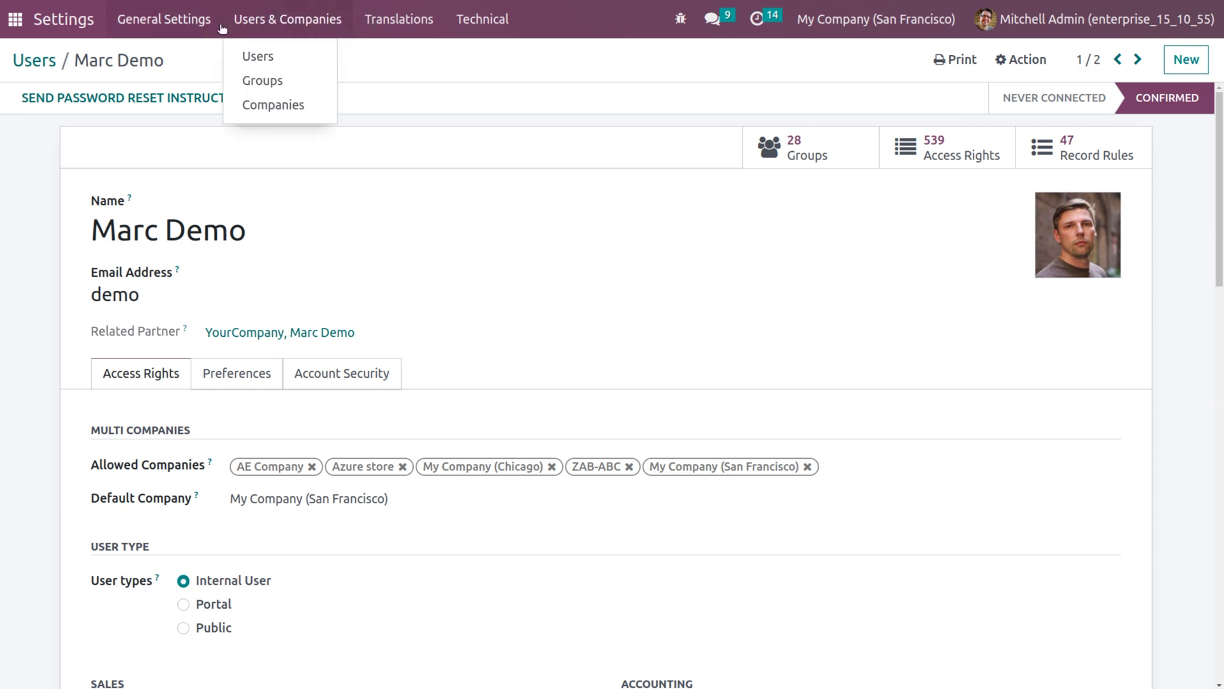
click(16, 19)
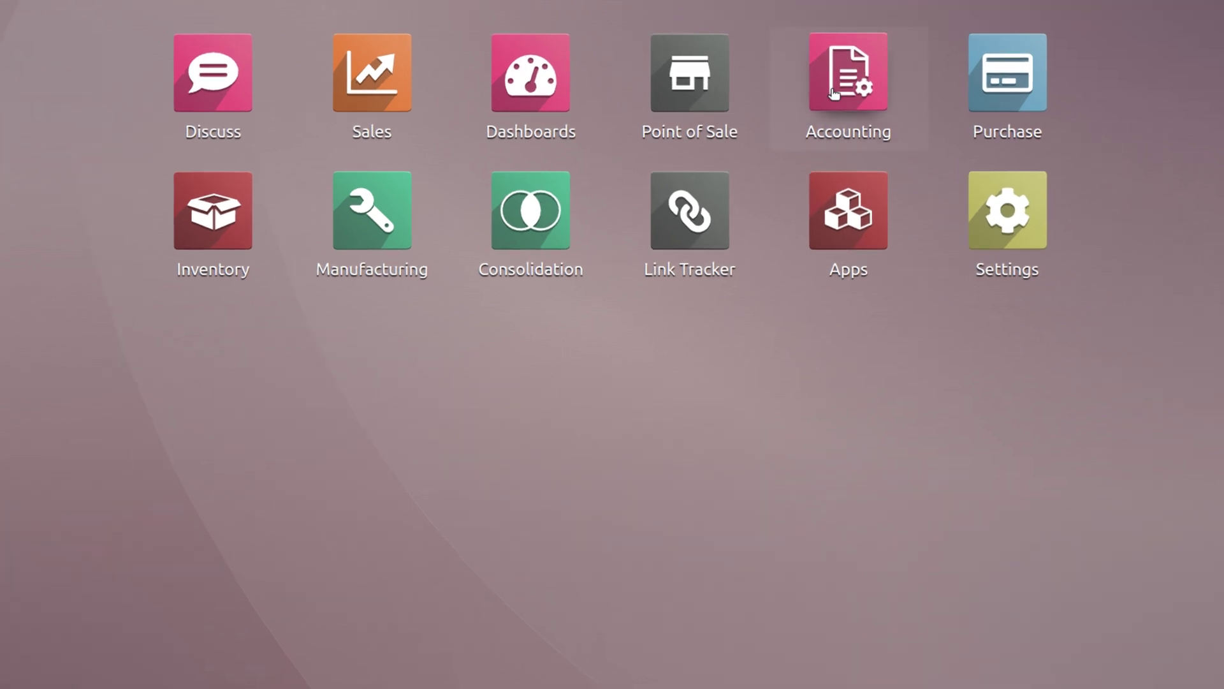
click(833, 93)
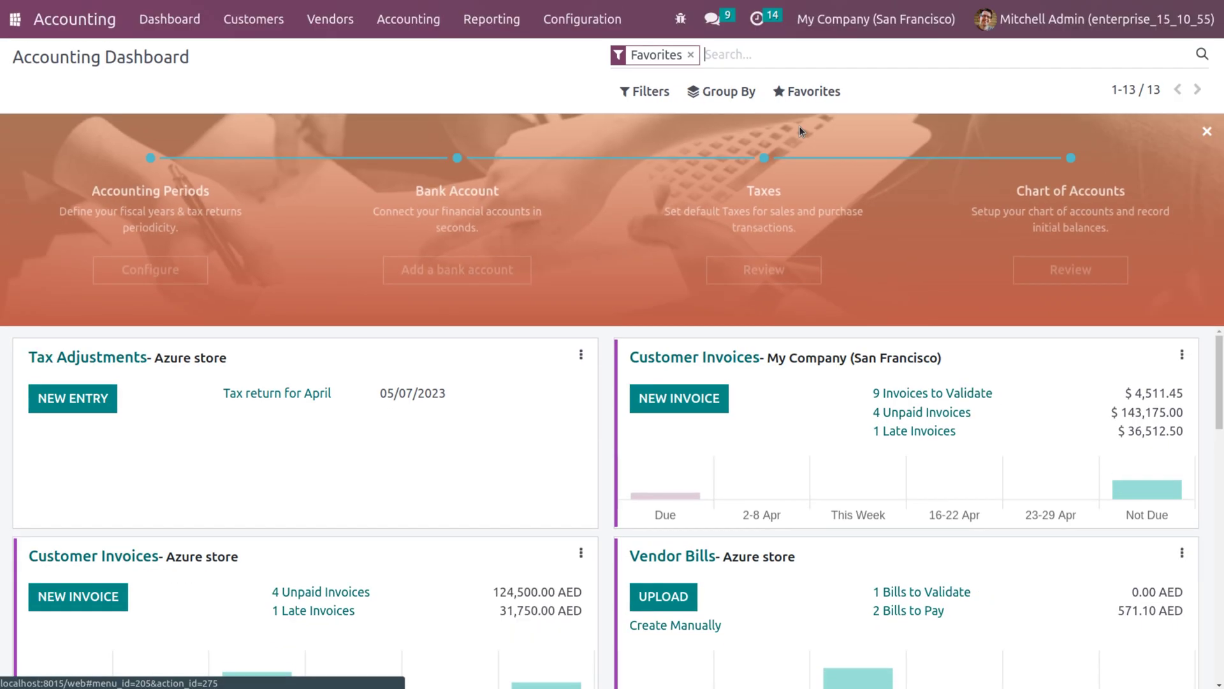
click(838, 23)
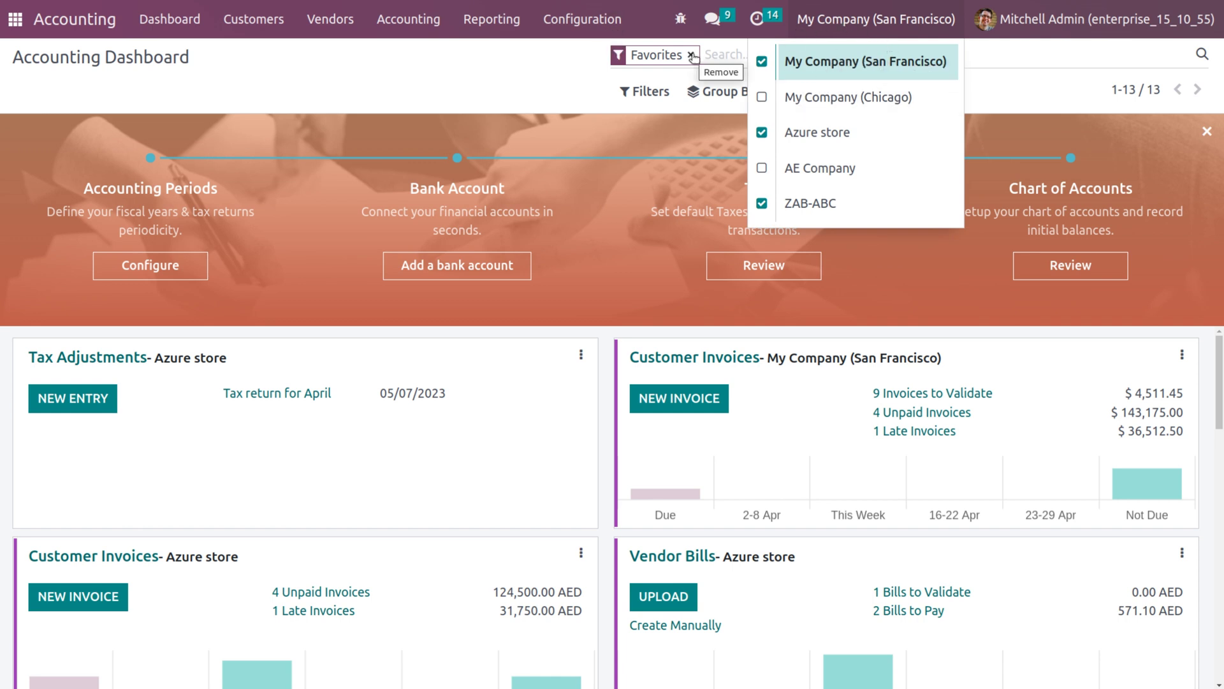
click(560, 27)
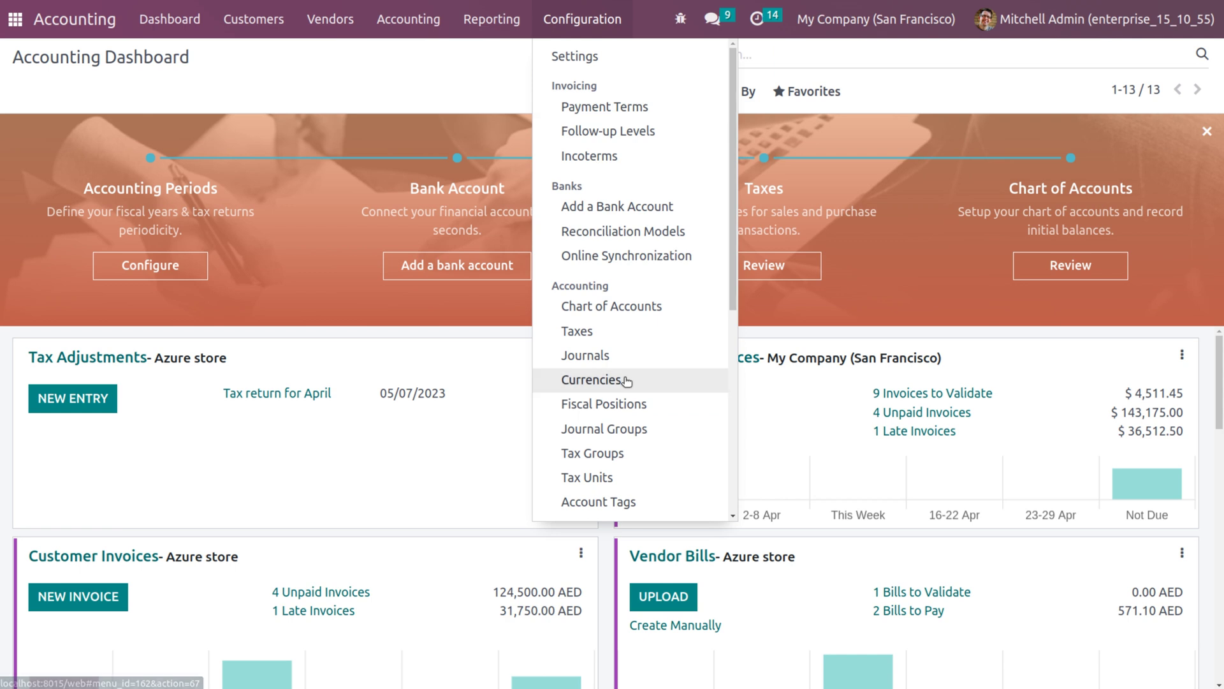
click(644, 308)
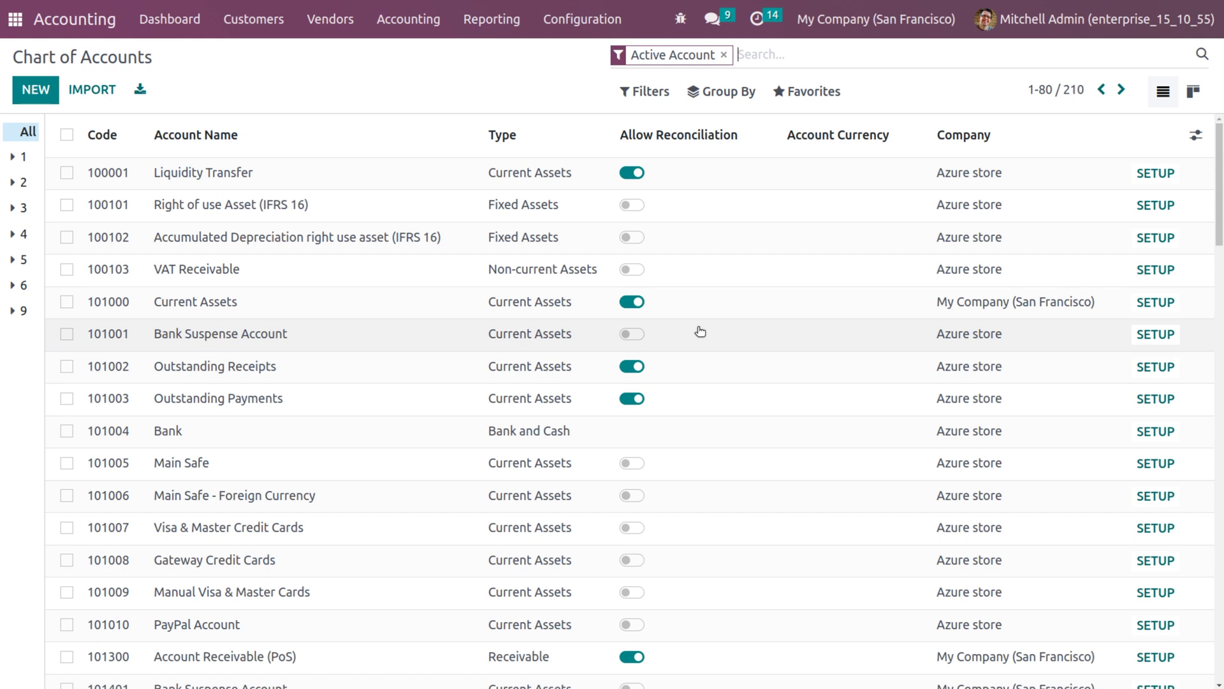
drag(1222, 212, 1221, 638)
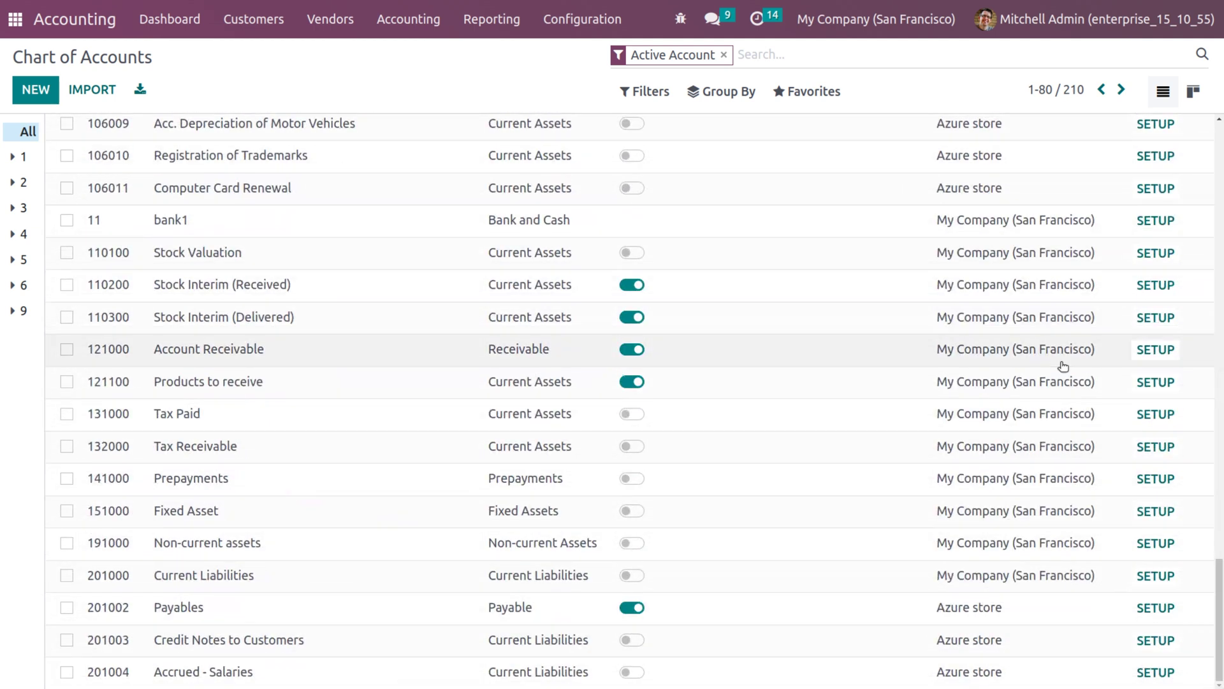
Step: Make ZAB-ABC the current company and open its accounting settings
click(878, 27)
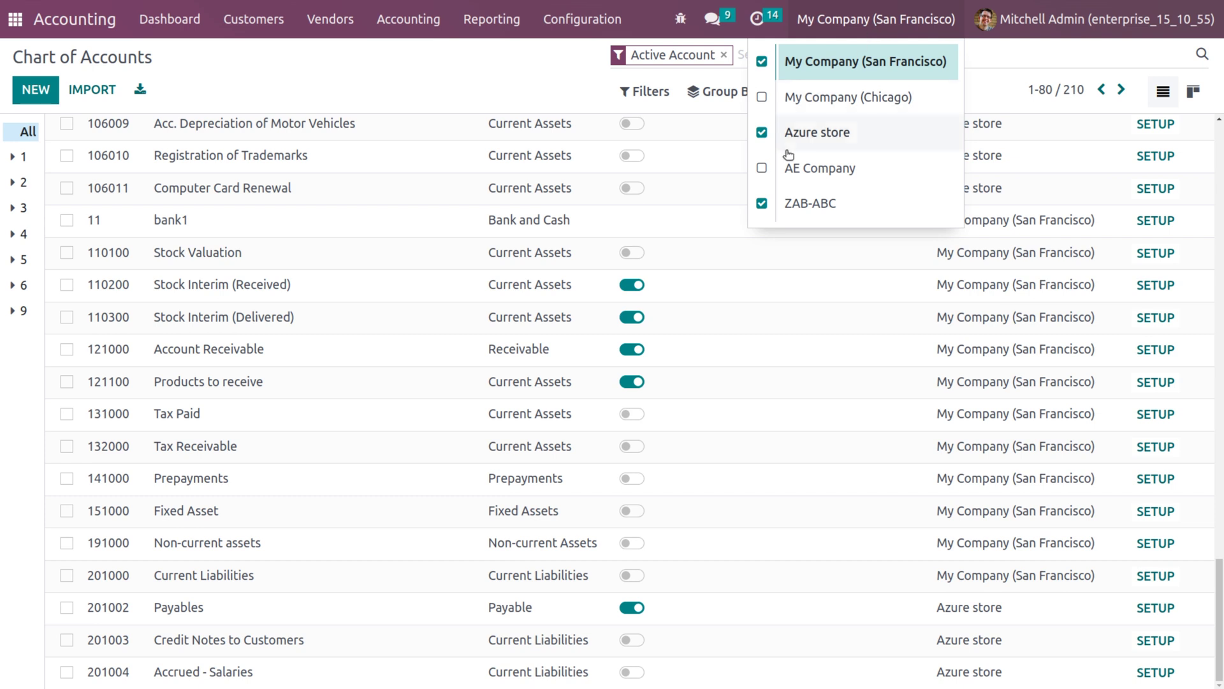
click(830, 214)
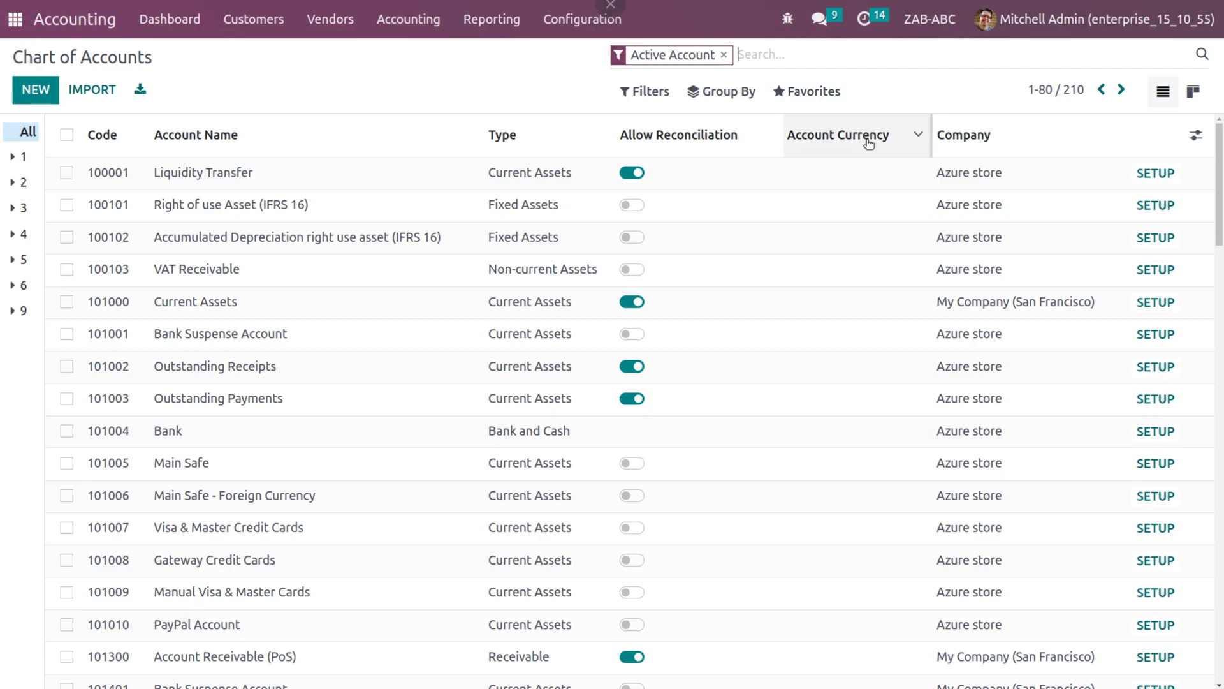
click(564, 17)
click(573, 51)
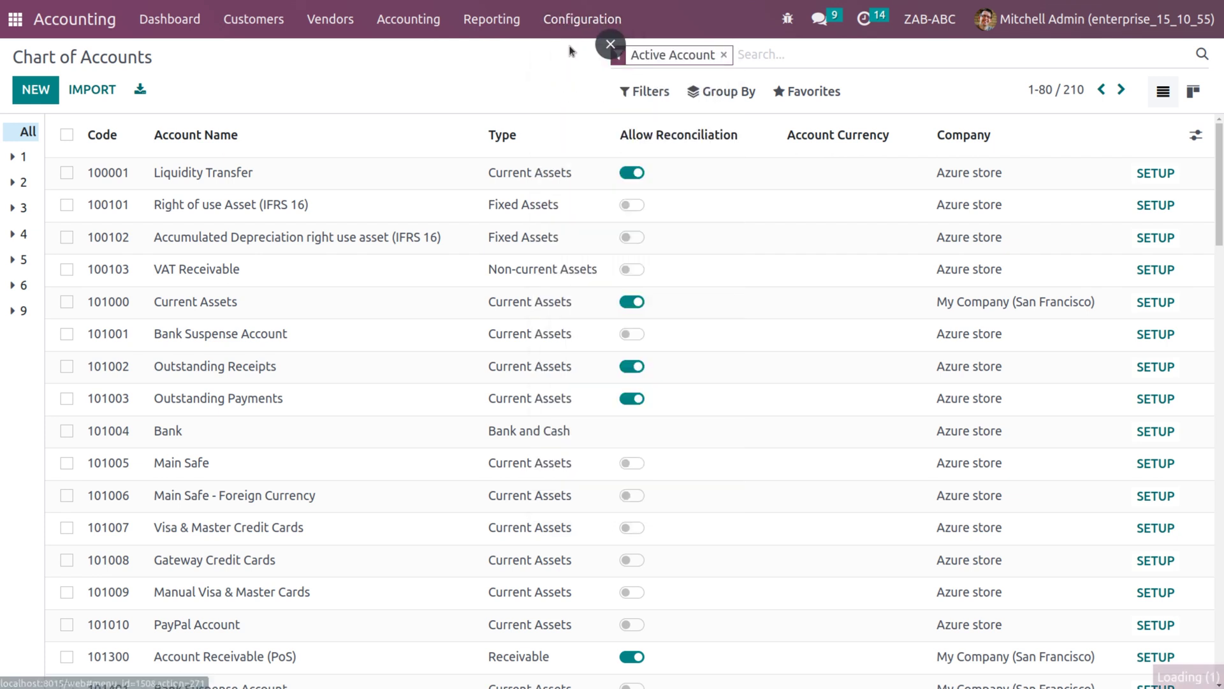
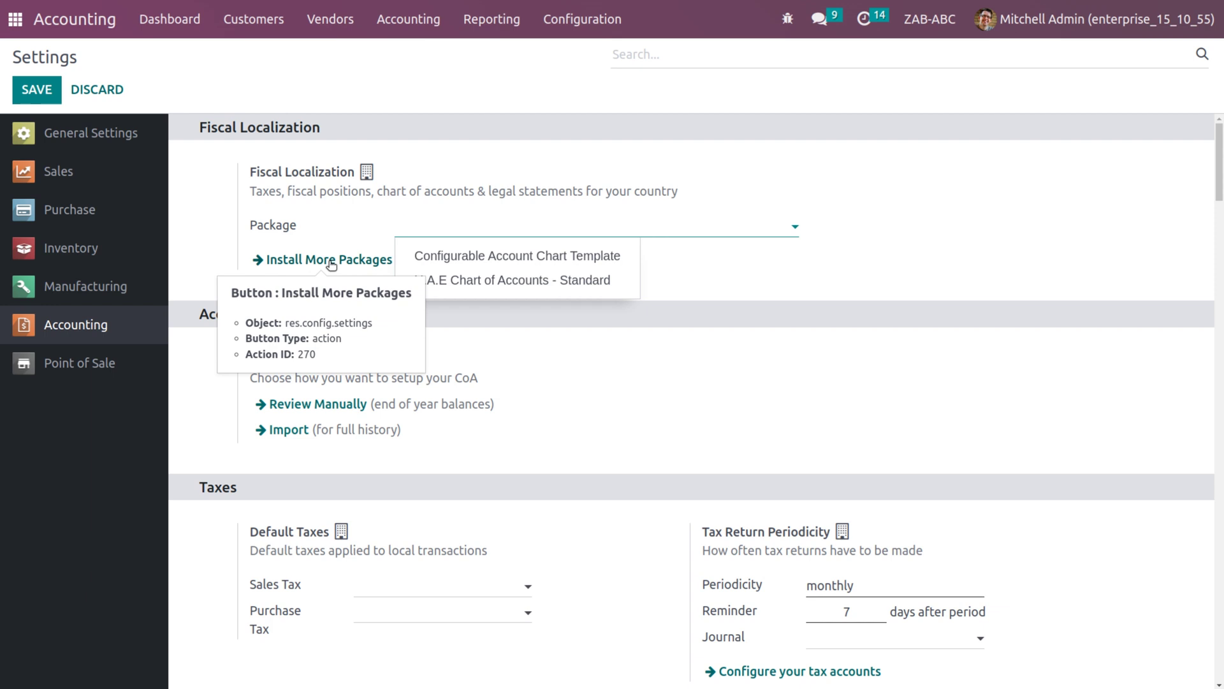
Step: Search the installable fiscal localization packages for france and activate France - Accounting (l10n_fr)
click(330, 261)
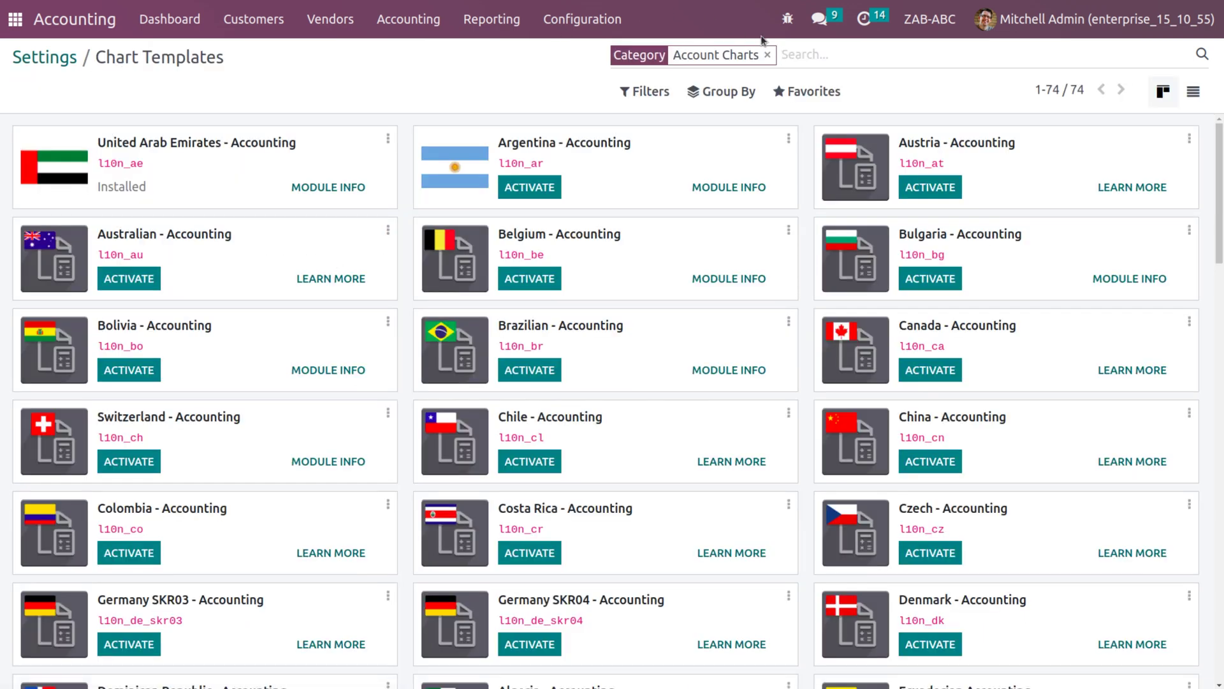
click(767, 55)
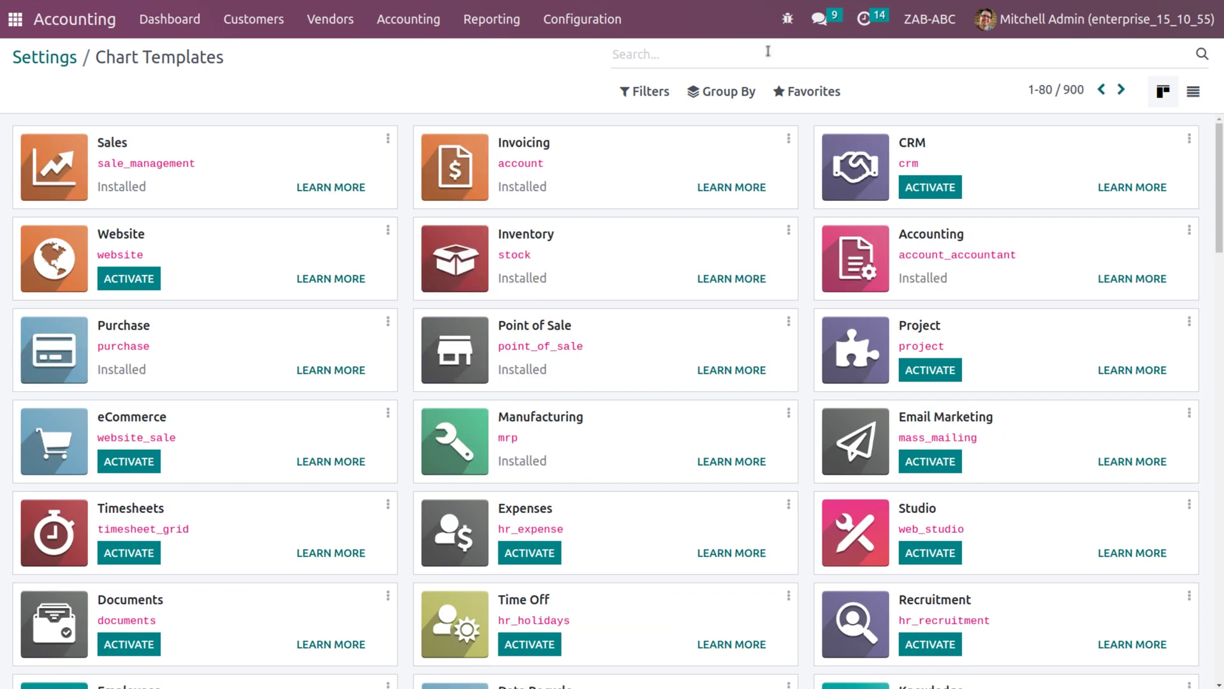
text(france)
key(Return)
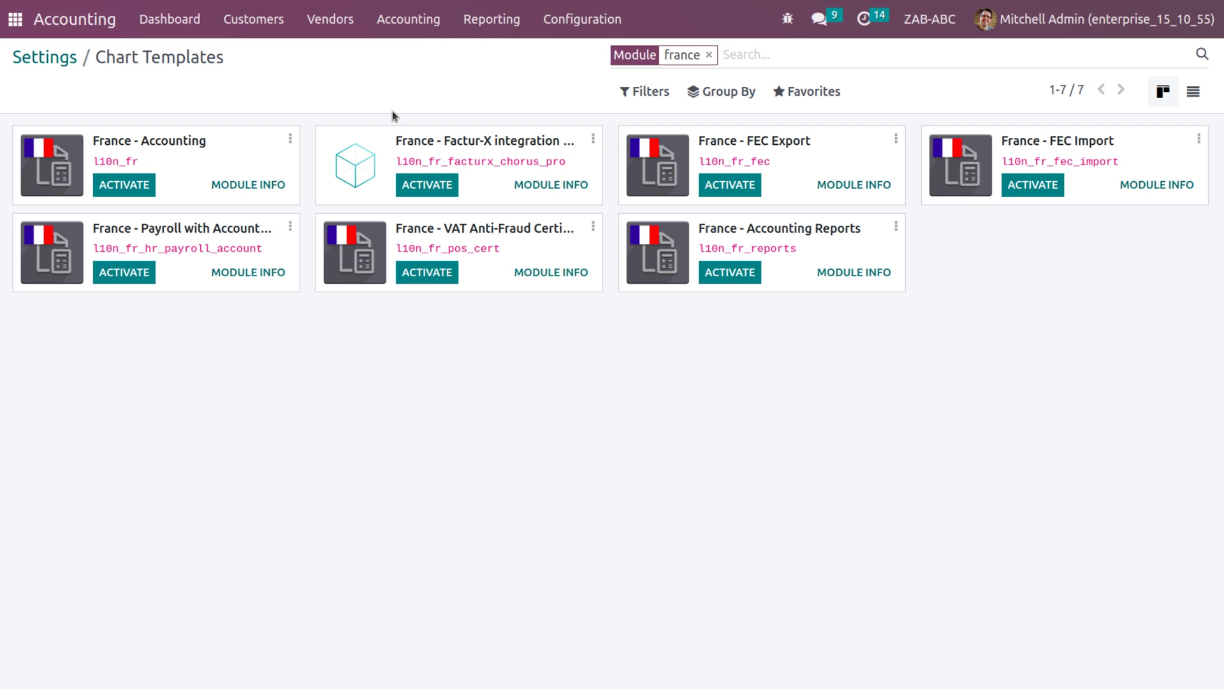
click(123, 185)
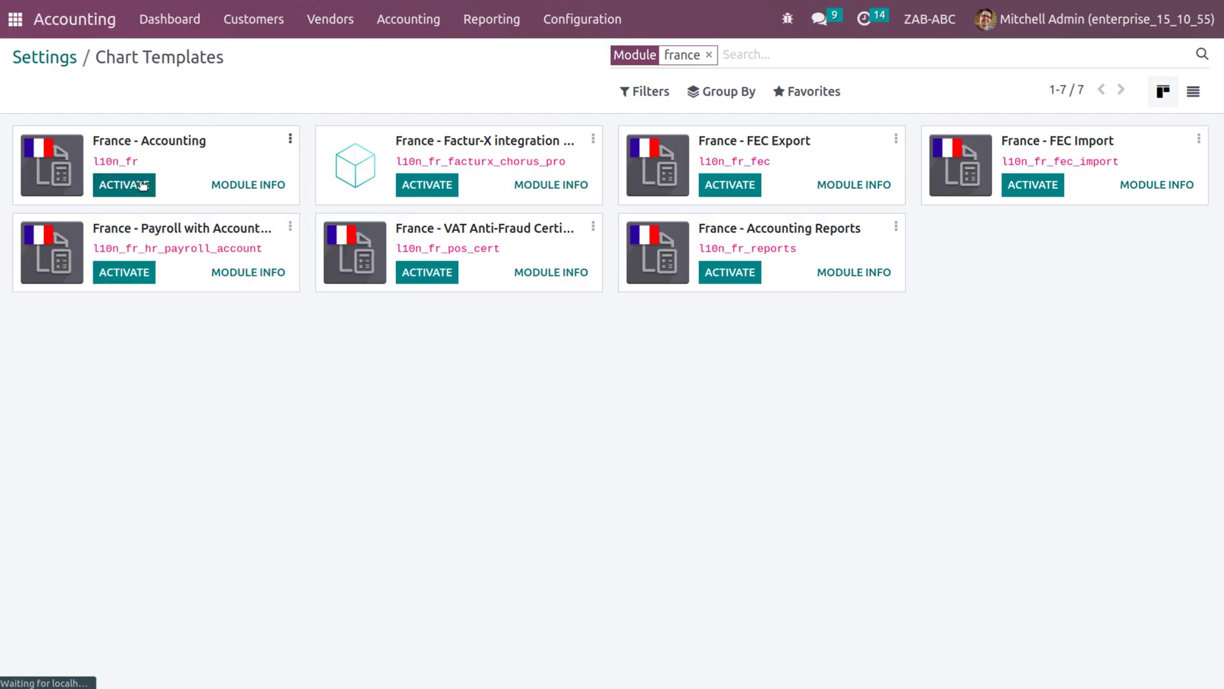
click(136, 184)
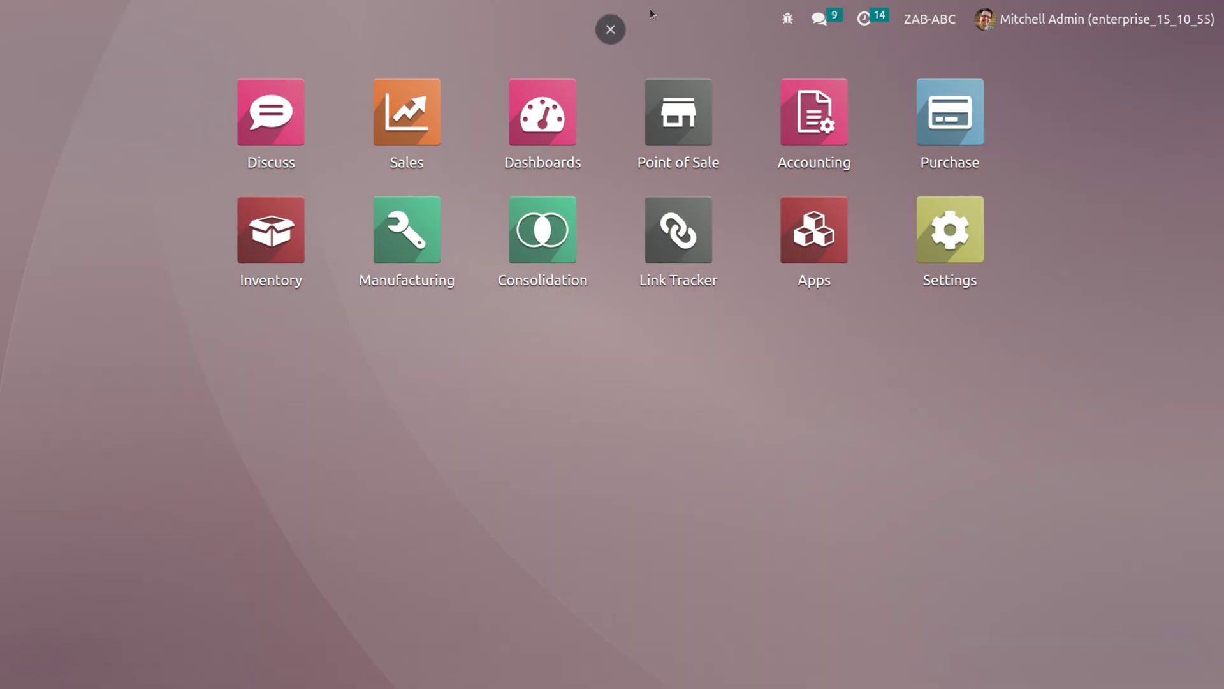
Step: Save ZAB-ABC's accounting settings with Plan Comptable Général (France) as the fiscal localization package
click(817, 136)
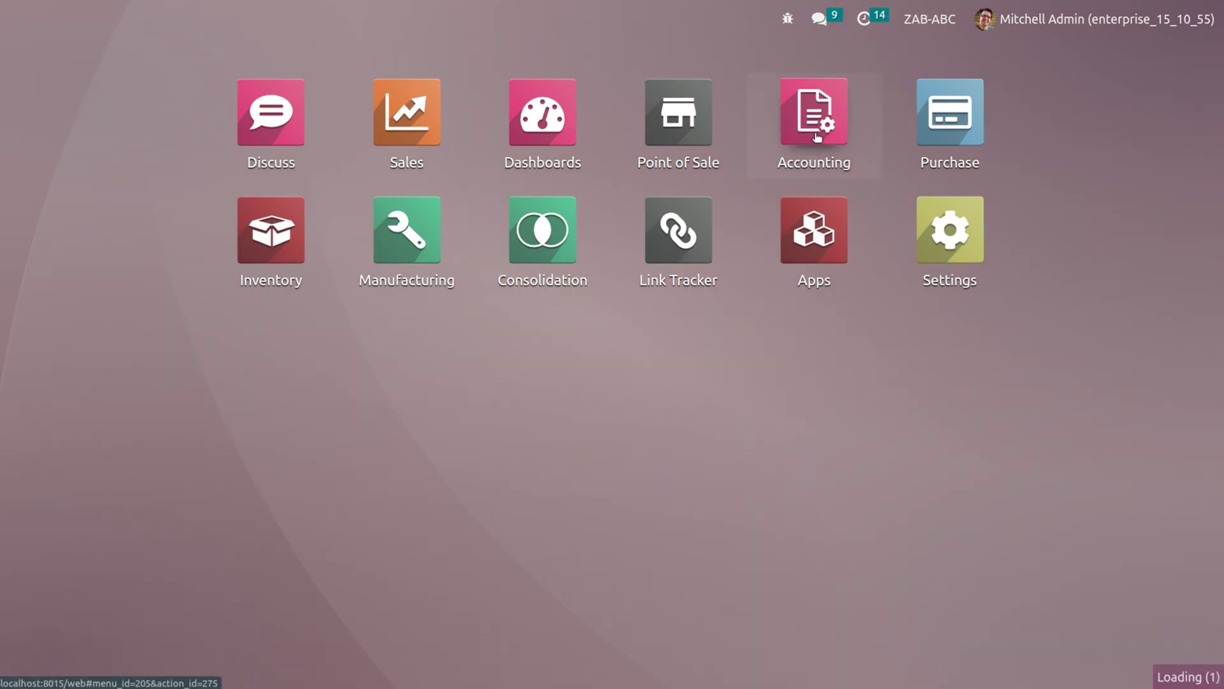
click(580, 19)
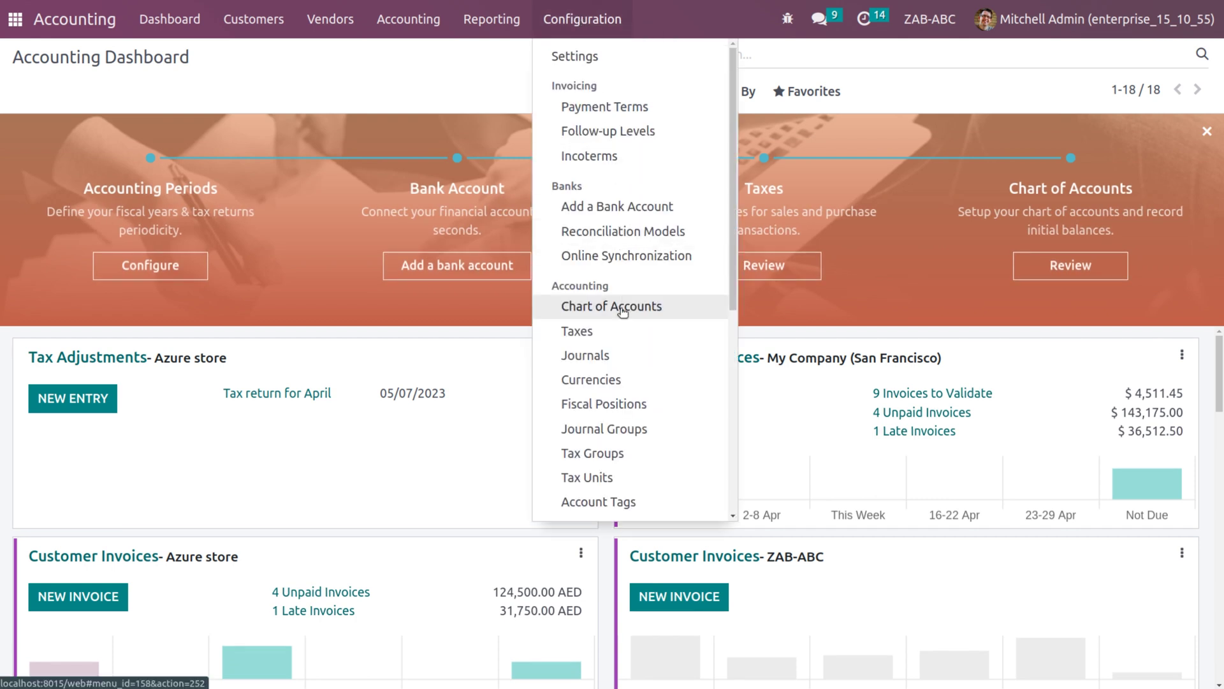
click(631, 53)
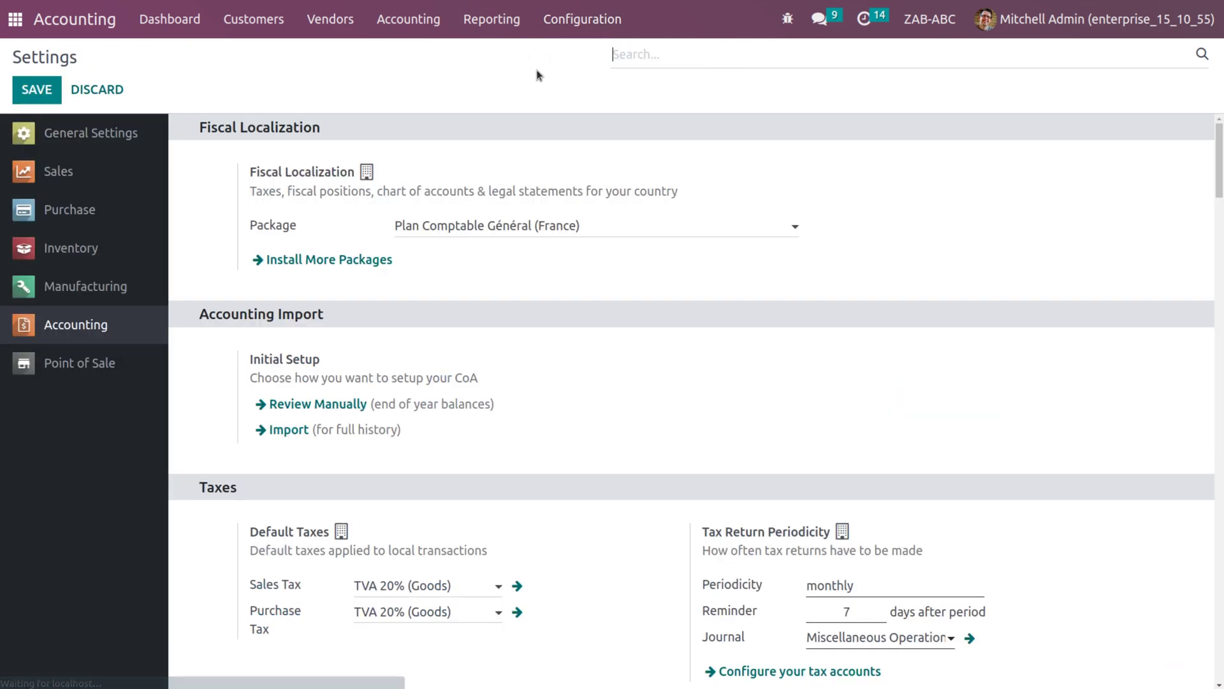
click(601, 222)
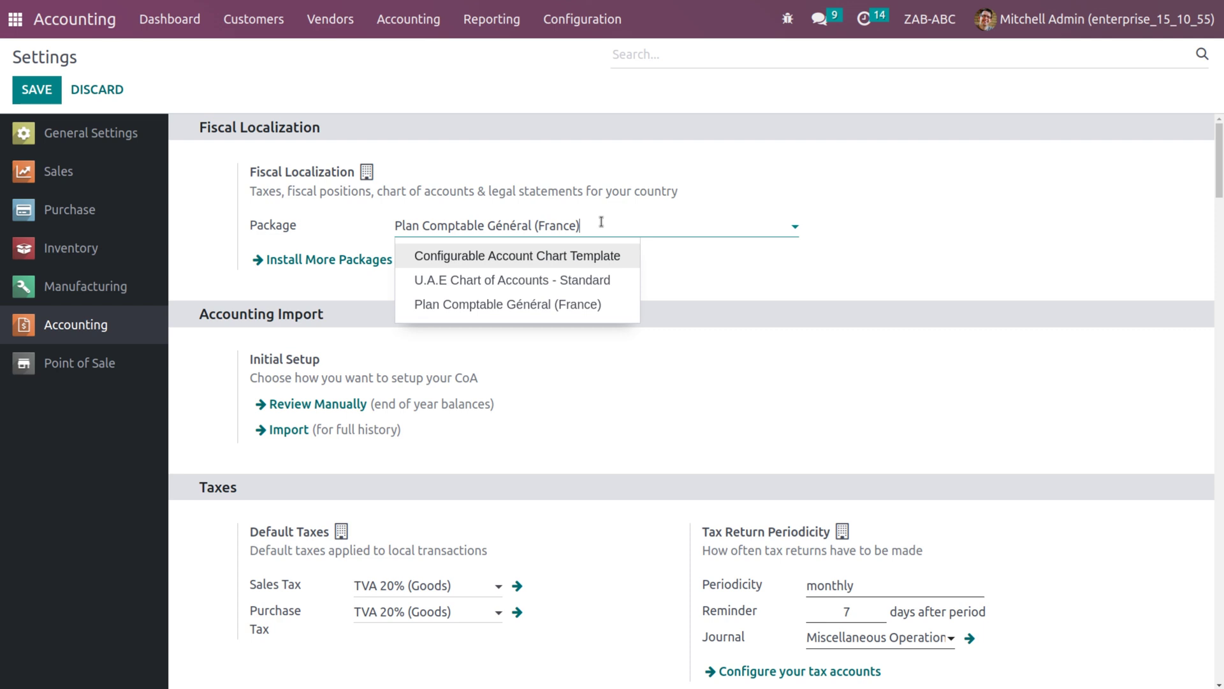
click(640, 208)
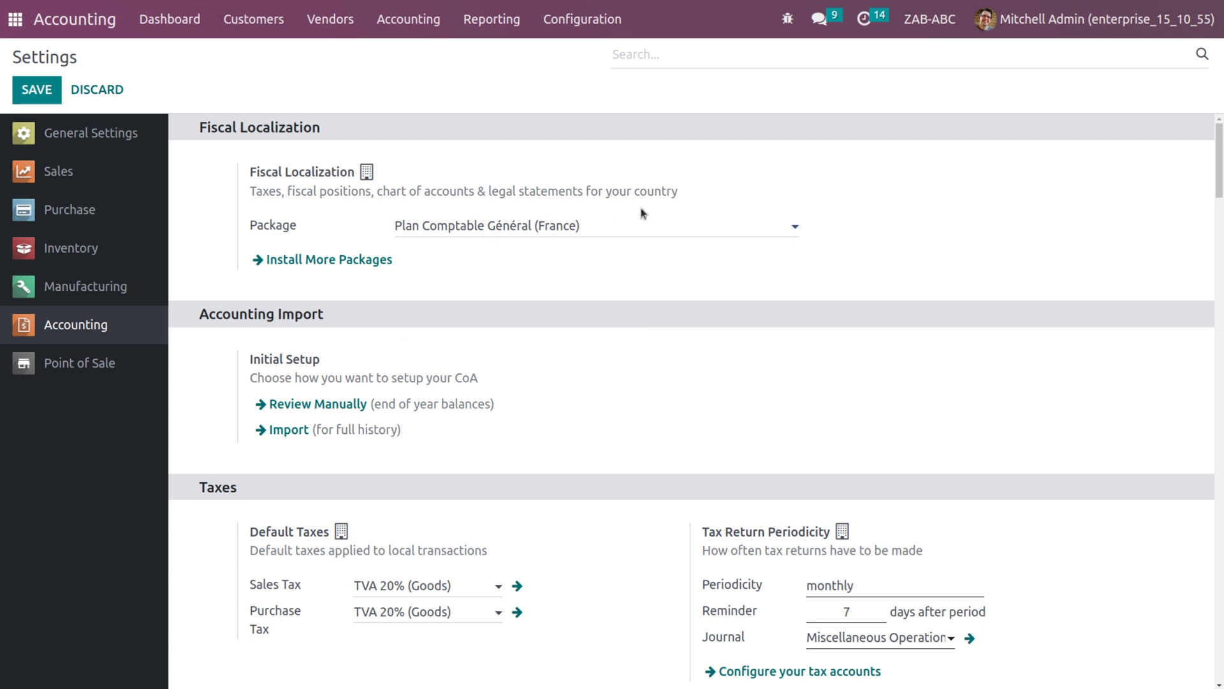
click(53, 85)
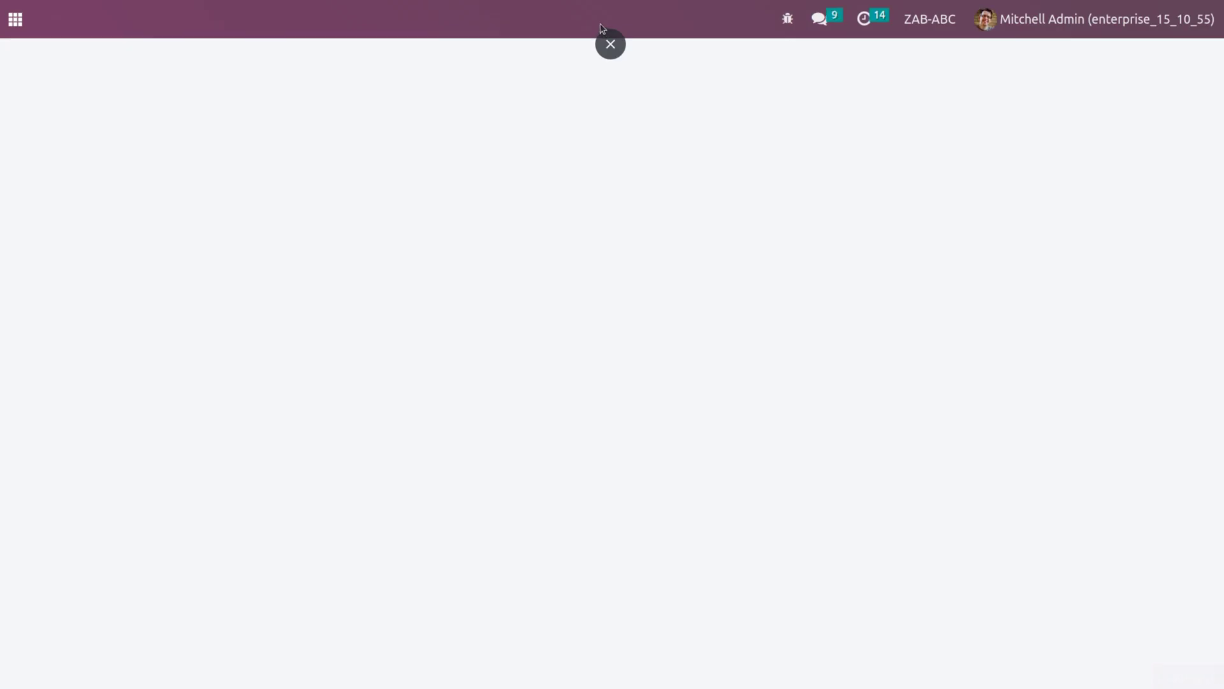
Step: Open the chart of accounts and look for the accounts belonging to ZAB-ABC
click(601, 21)
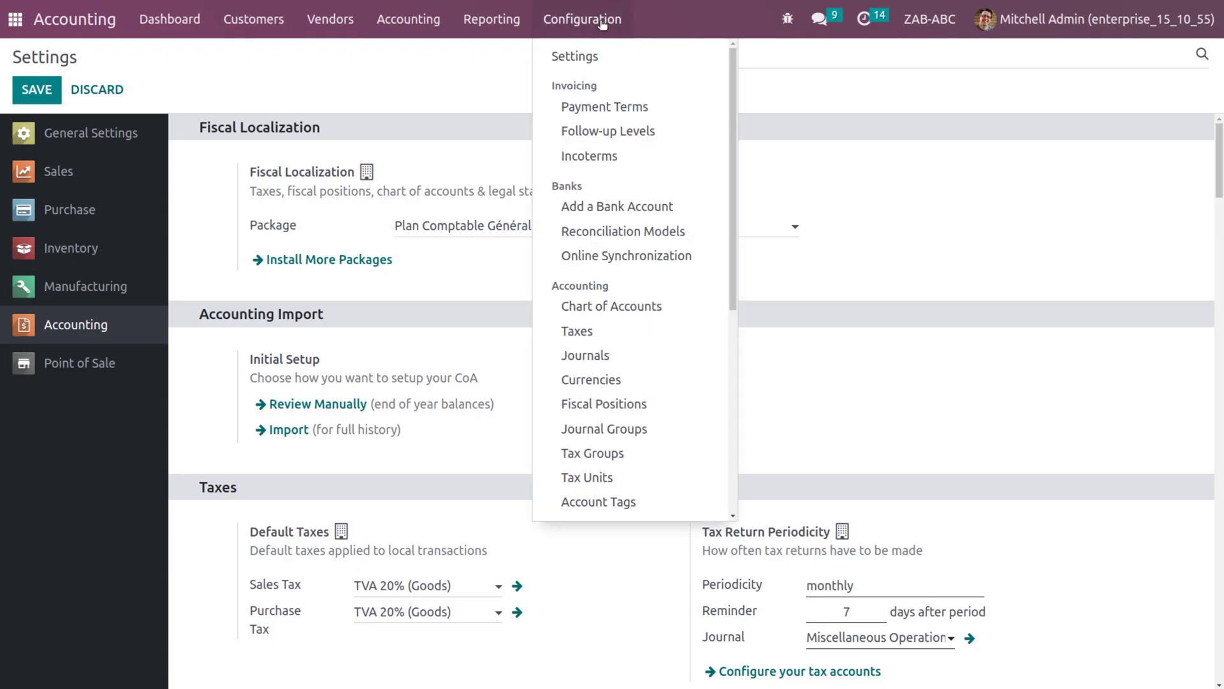
click(604, 318)
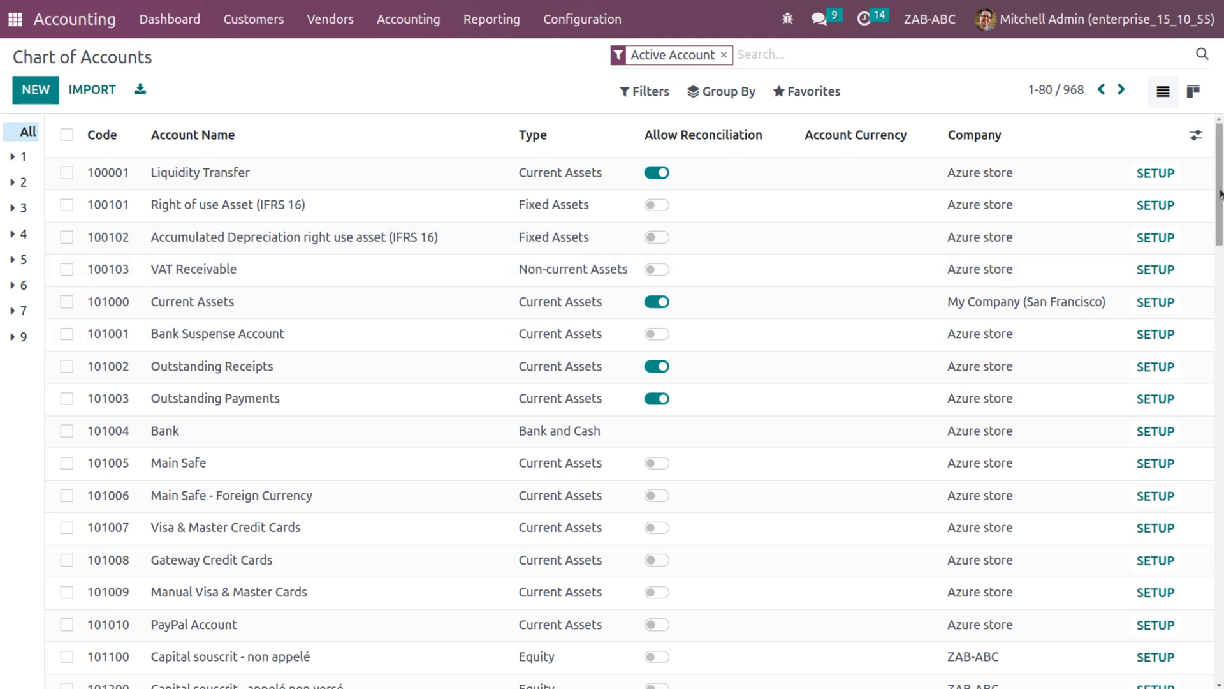
drag(1219, 195, 1221, 262)
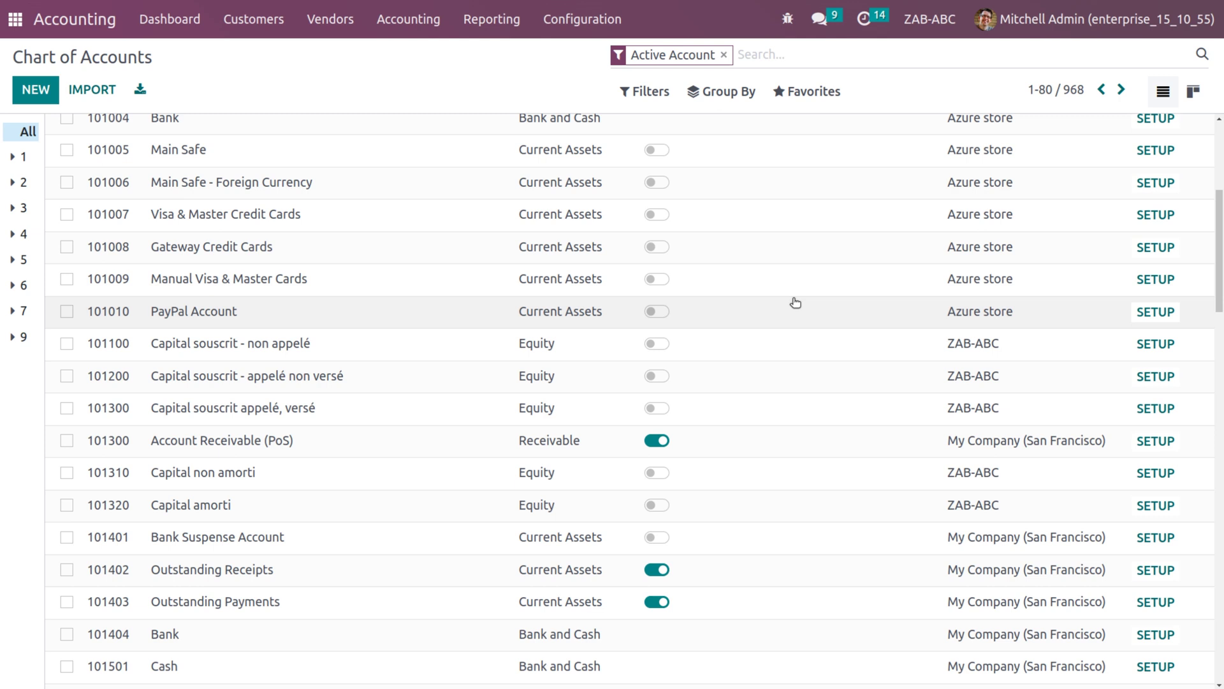
Step: Open the Deco Addict record from the accounting customers
click(252, 25)
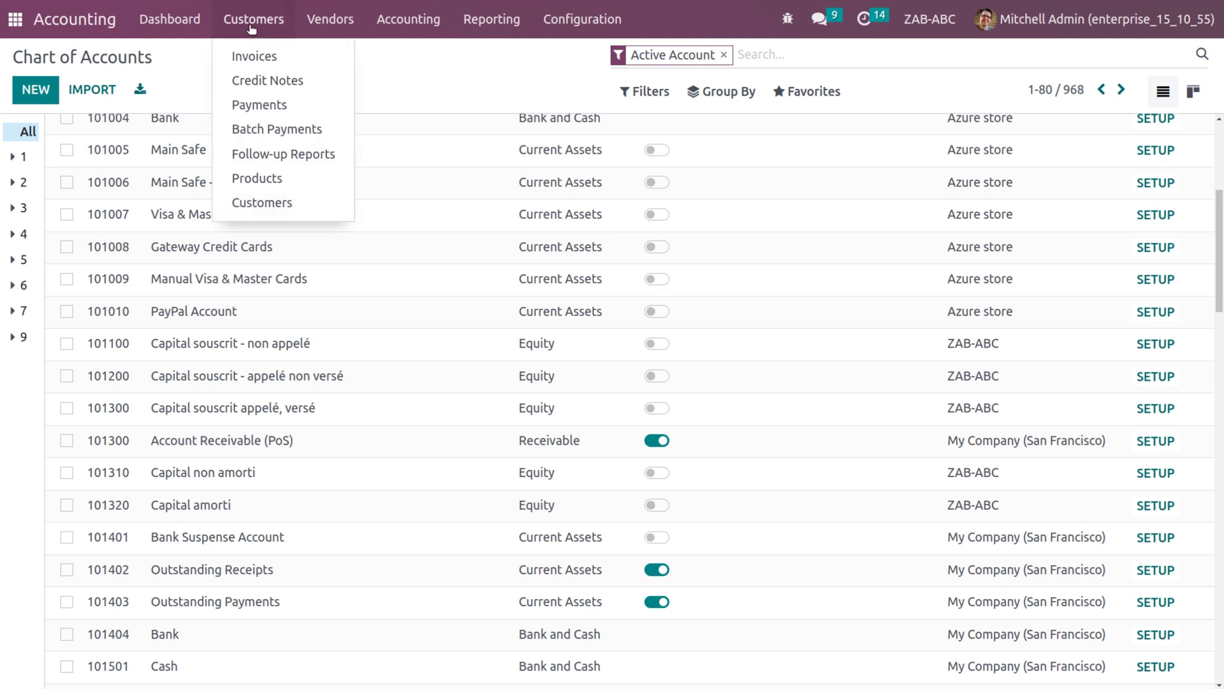
click(289, 202)
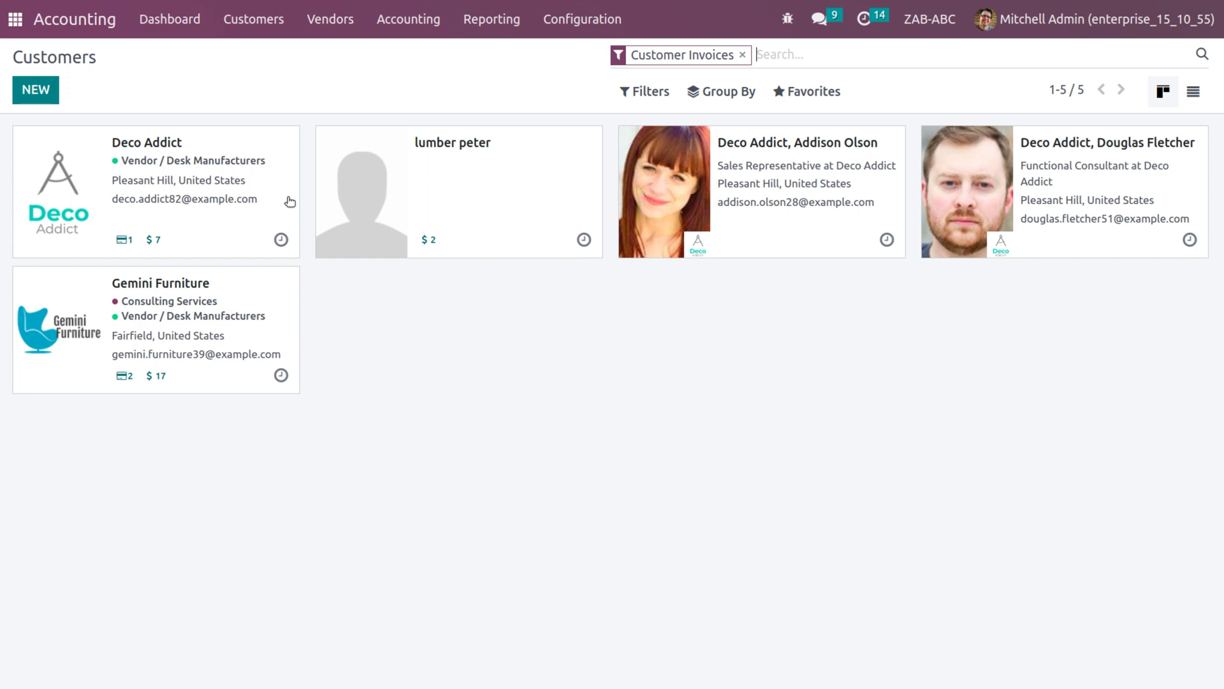
double_click(161, 176)
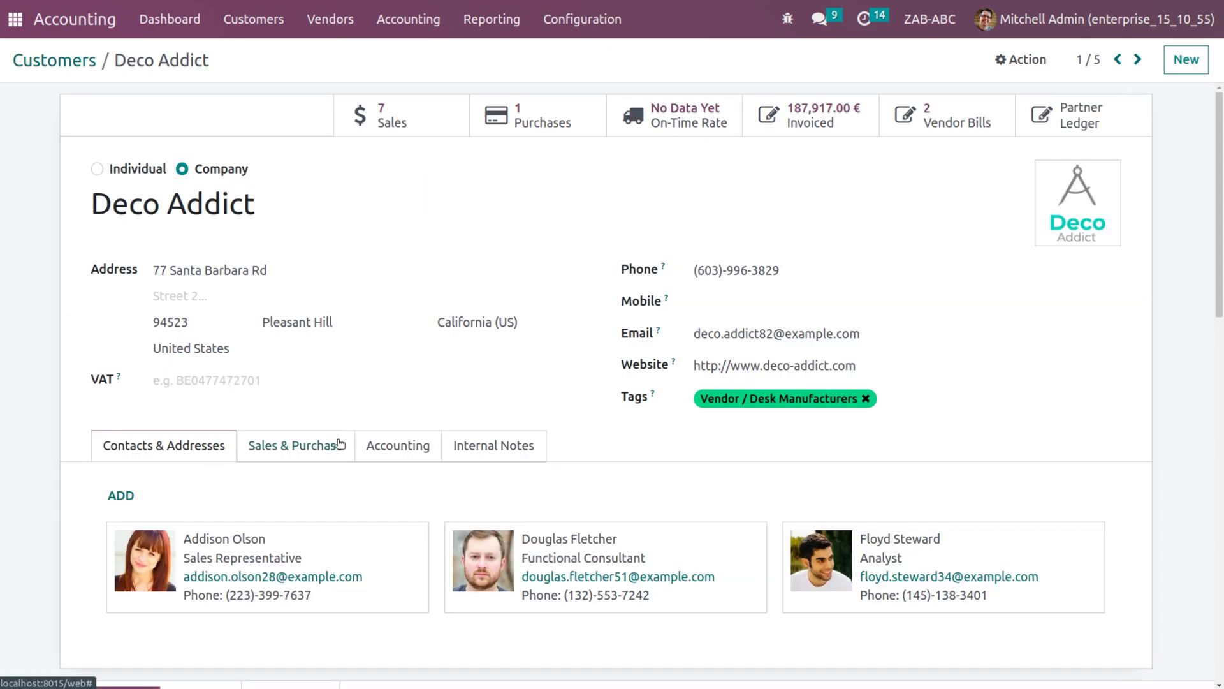
Step: Assign the Deco Addict contact to the company ZAB-ABC in its sales and purchase details and save the record
click(318, 445)
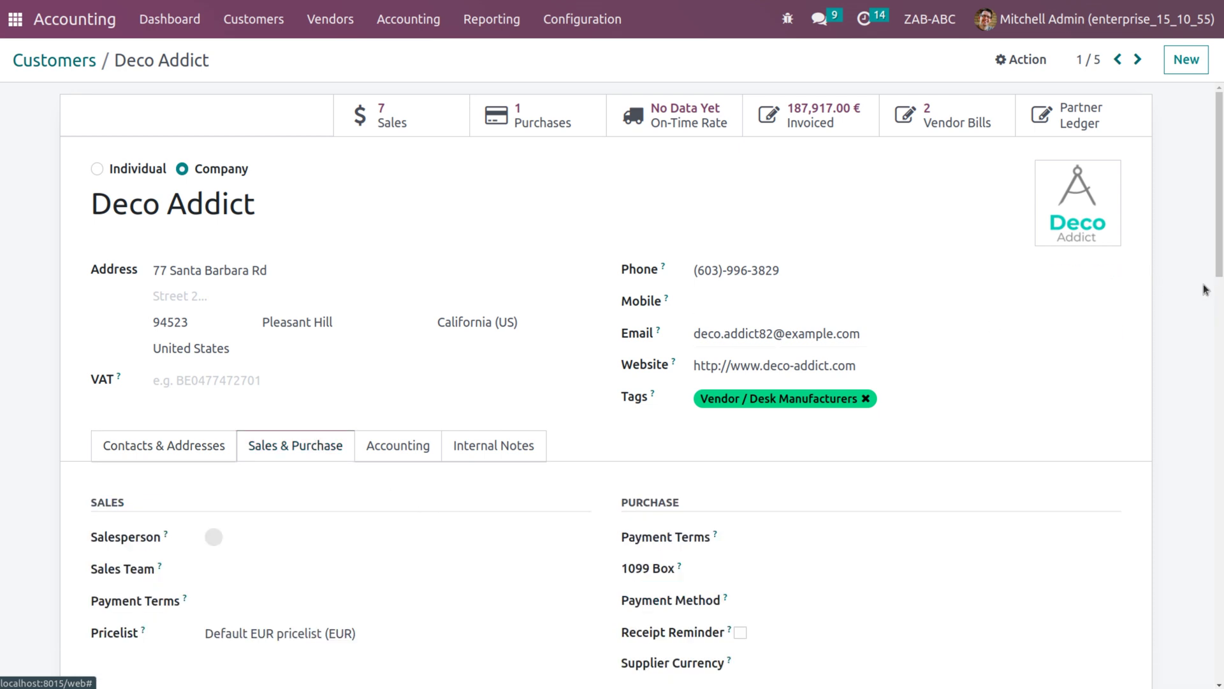
scroll(1219, 266, down, 1)
drag(1219, 267, 1219, 350)
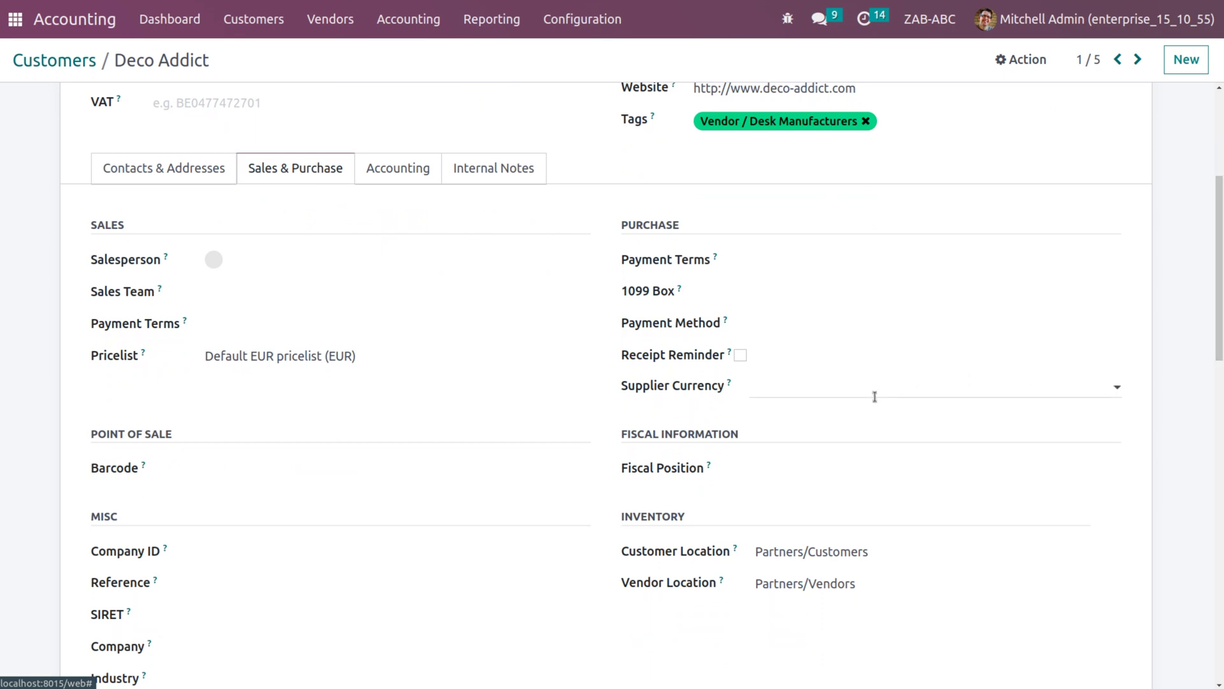
drag(1220, 261, 1222, 348)
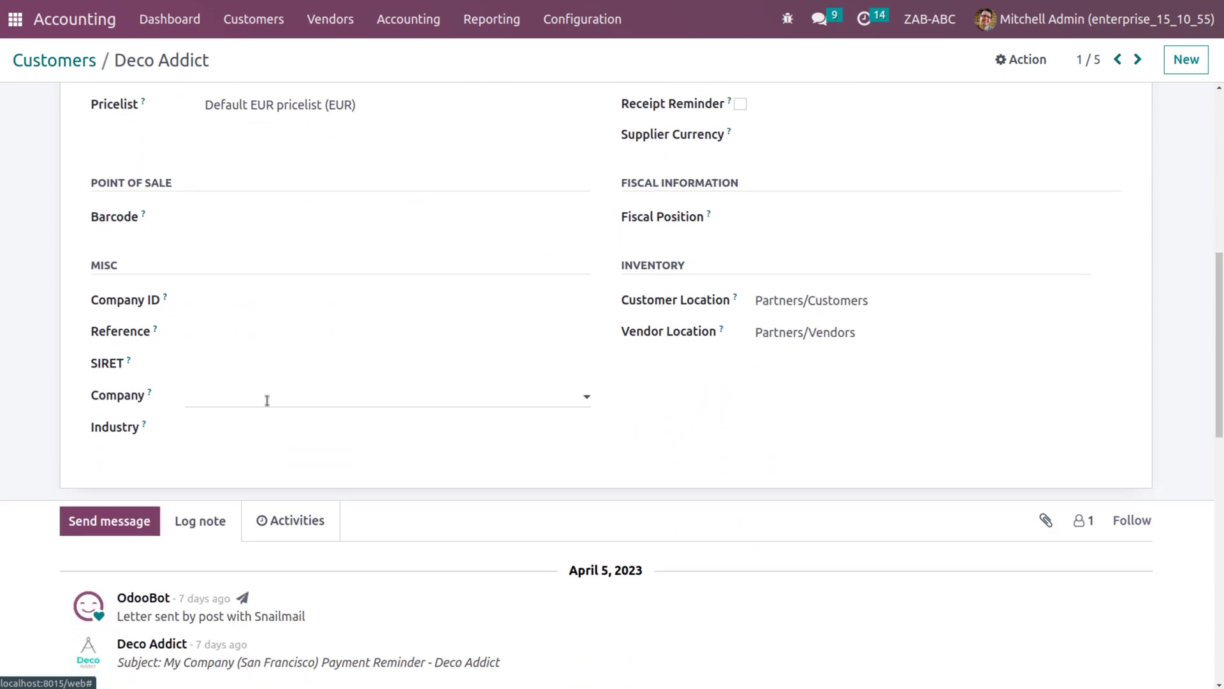
click(263, 402)
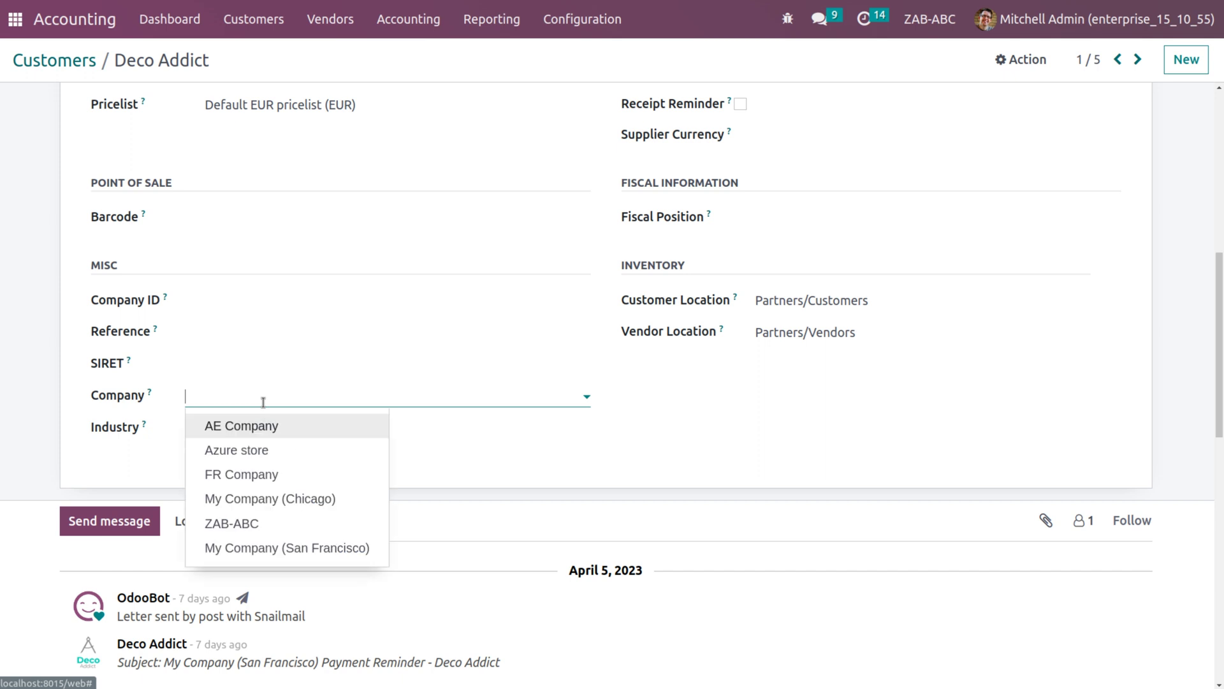
click(265, 523)
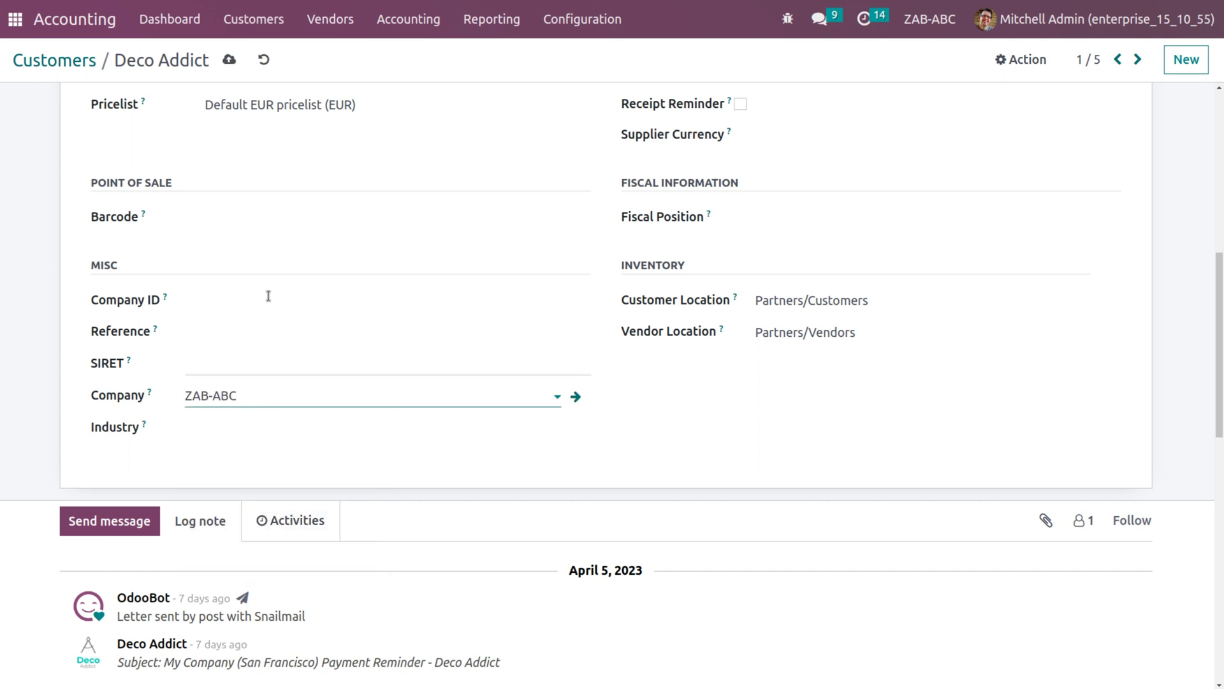
click(228, 59)
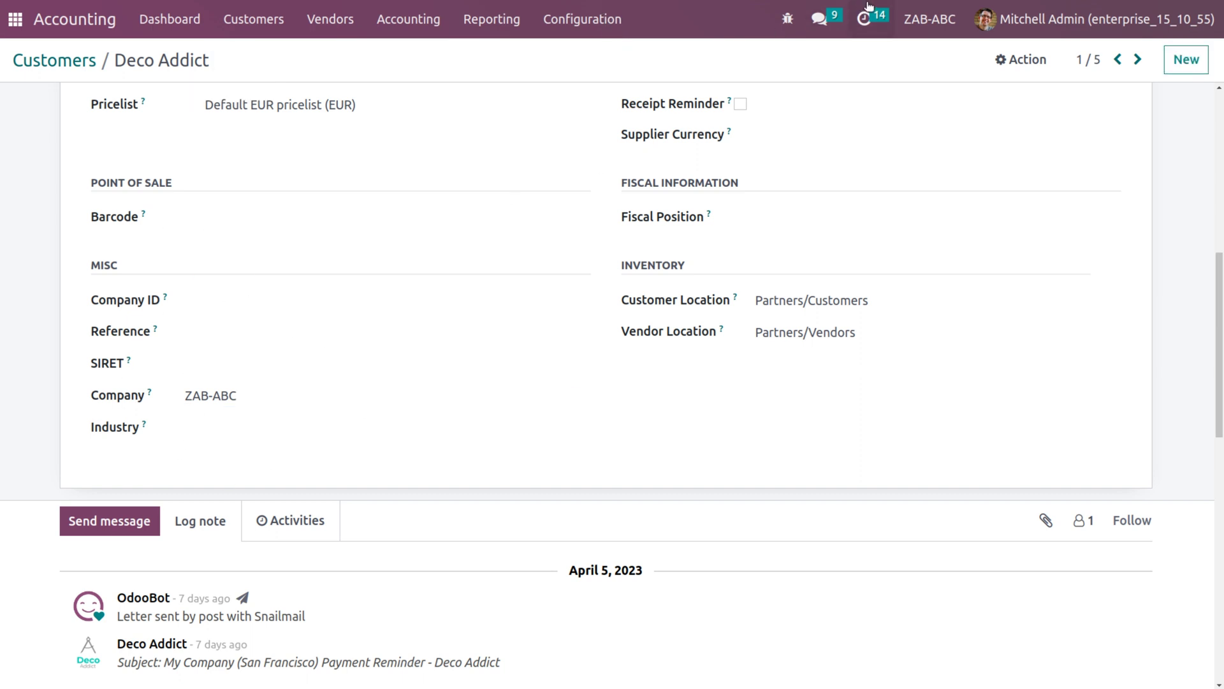
Step: Limit the active companies to ZAB-ABC by hiding My Company (San Francisco) and Azure store
click(913, 20)
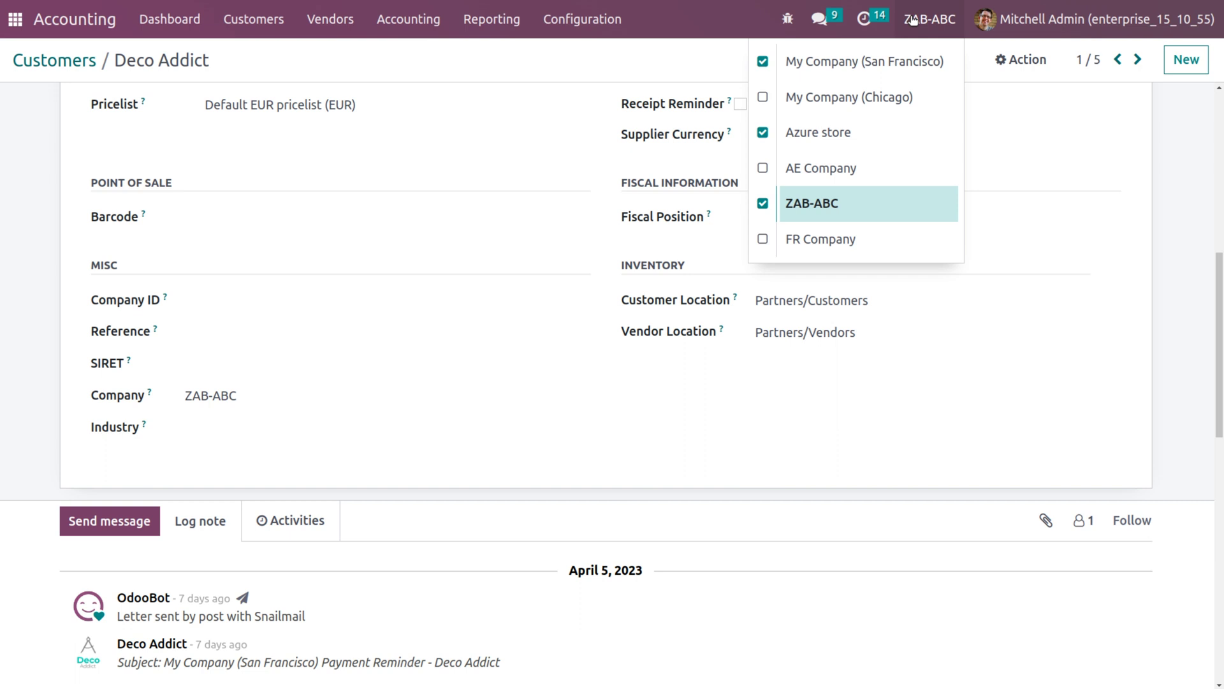
click(762, 62)
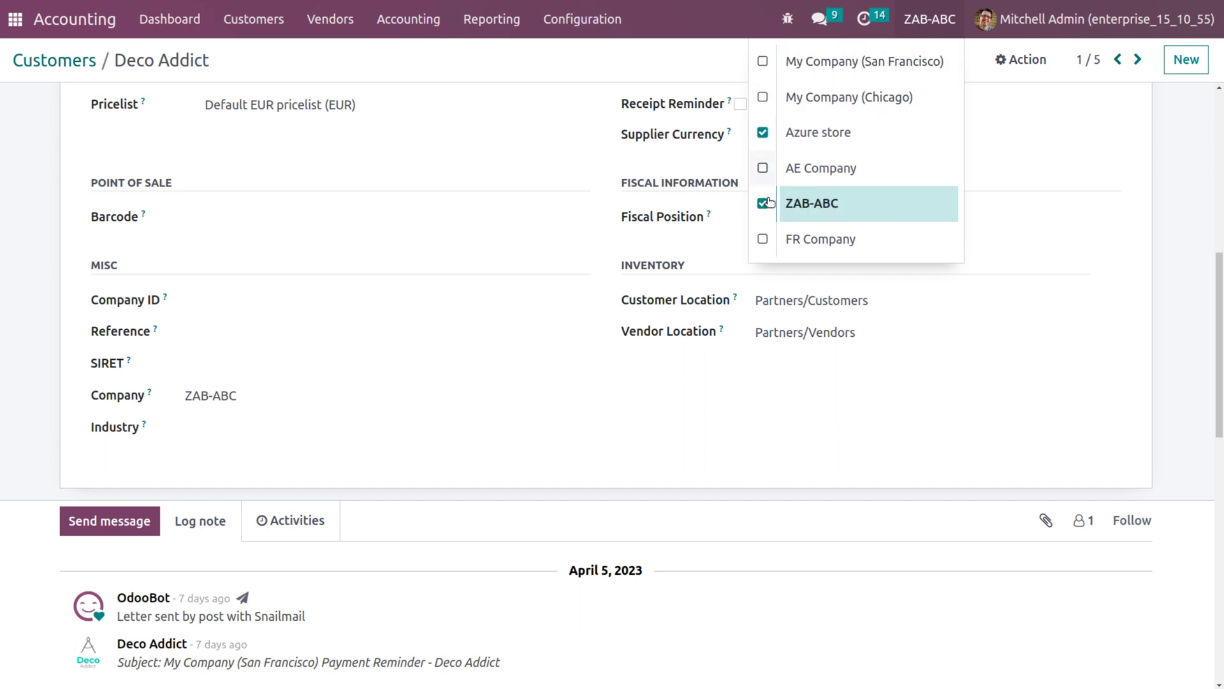
click(928, 20)
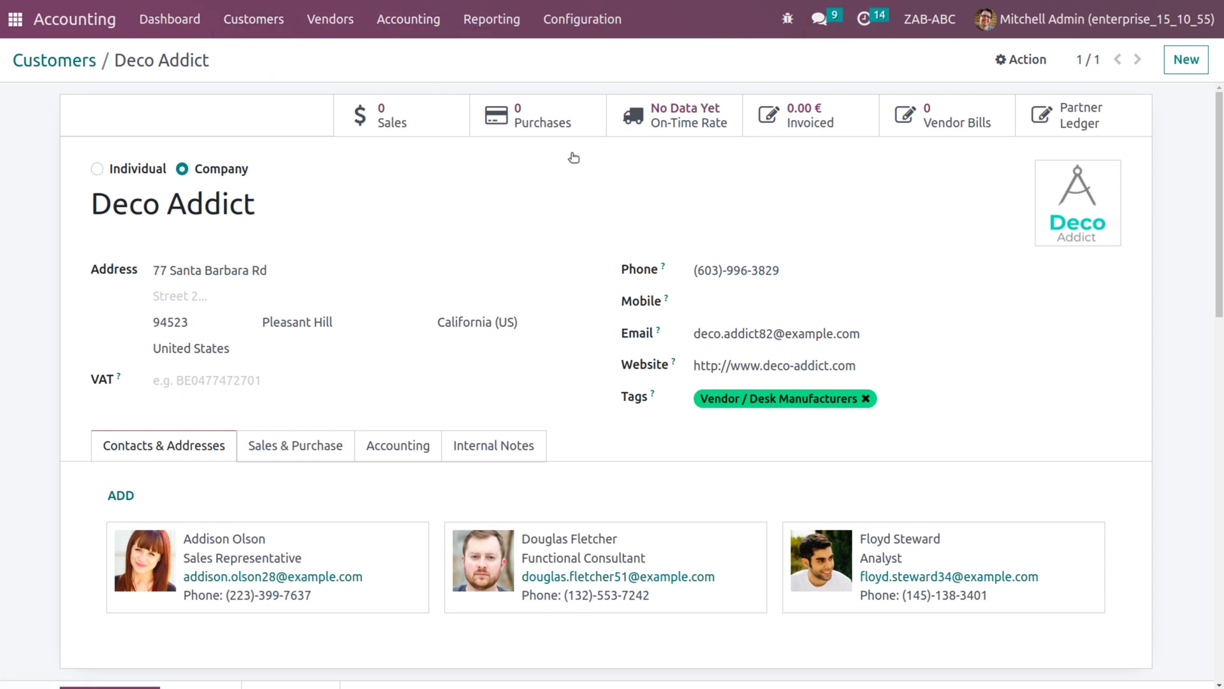
Step: Switch to My Company (San Francisco) and look through its accounting customers for Deco Addict
click(937, 18)
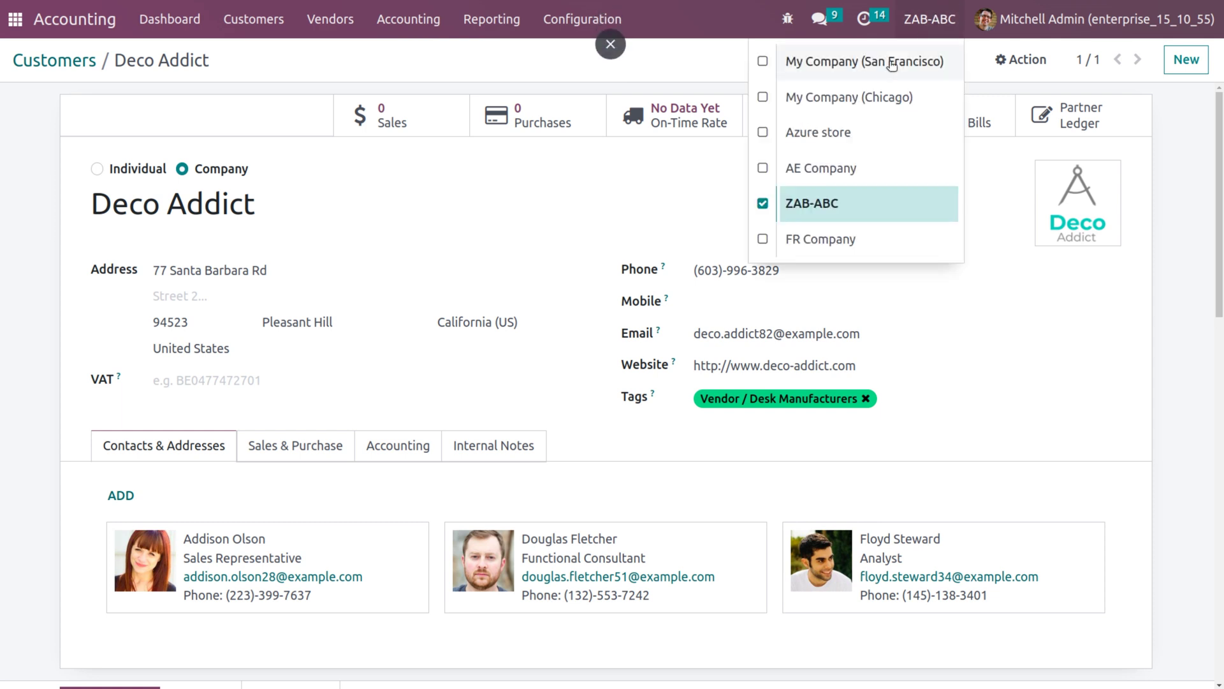
click(865, 64)
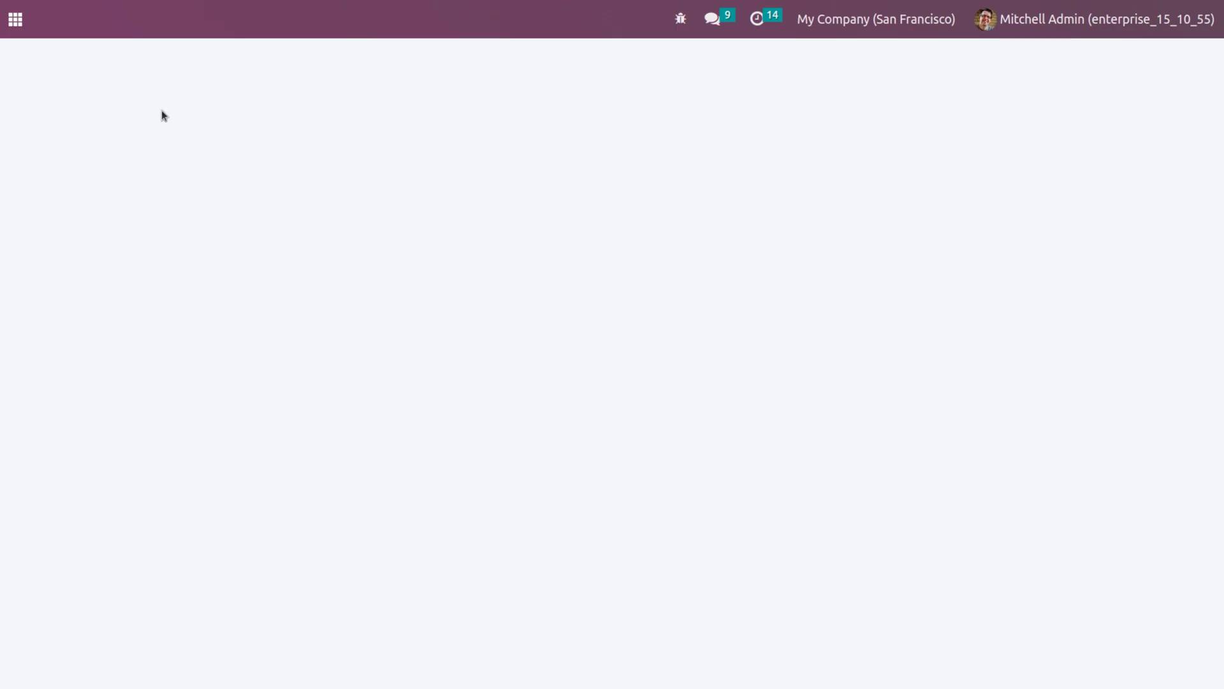
click(15, 19)
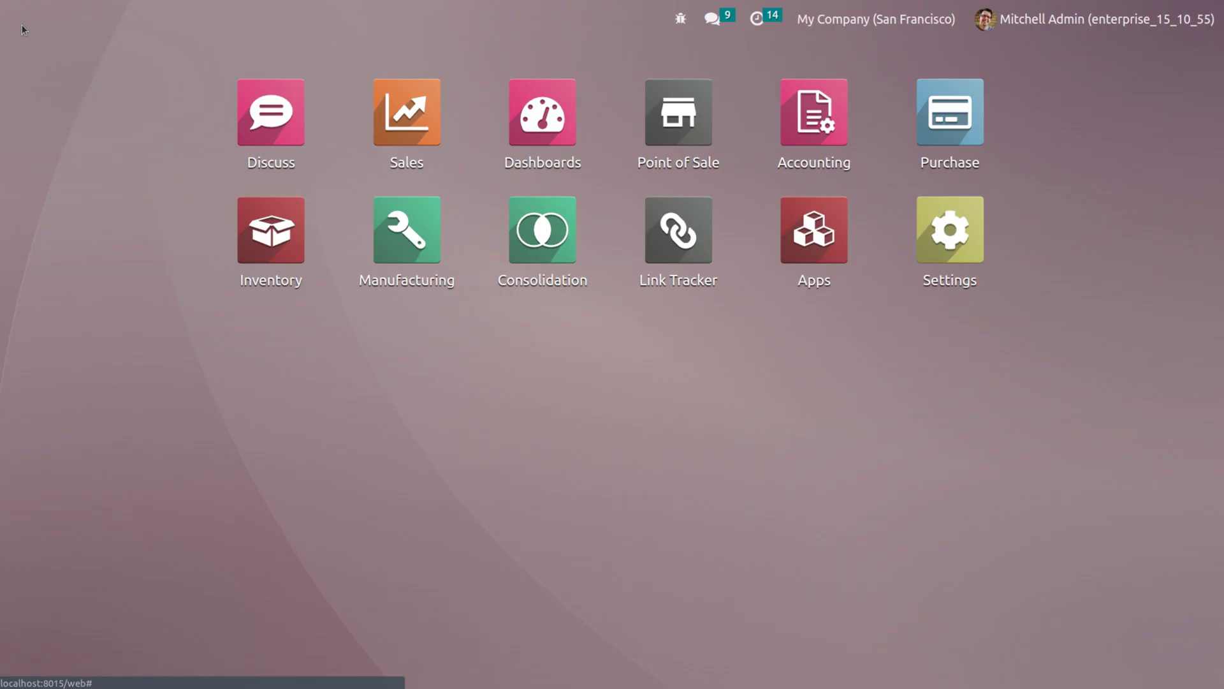
click(828, 125)
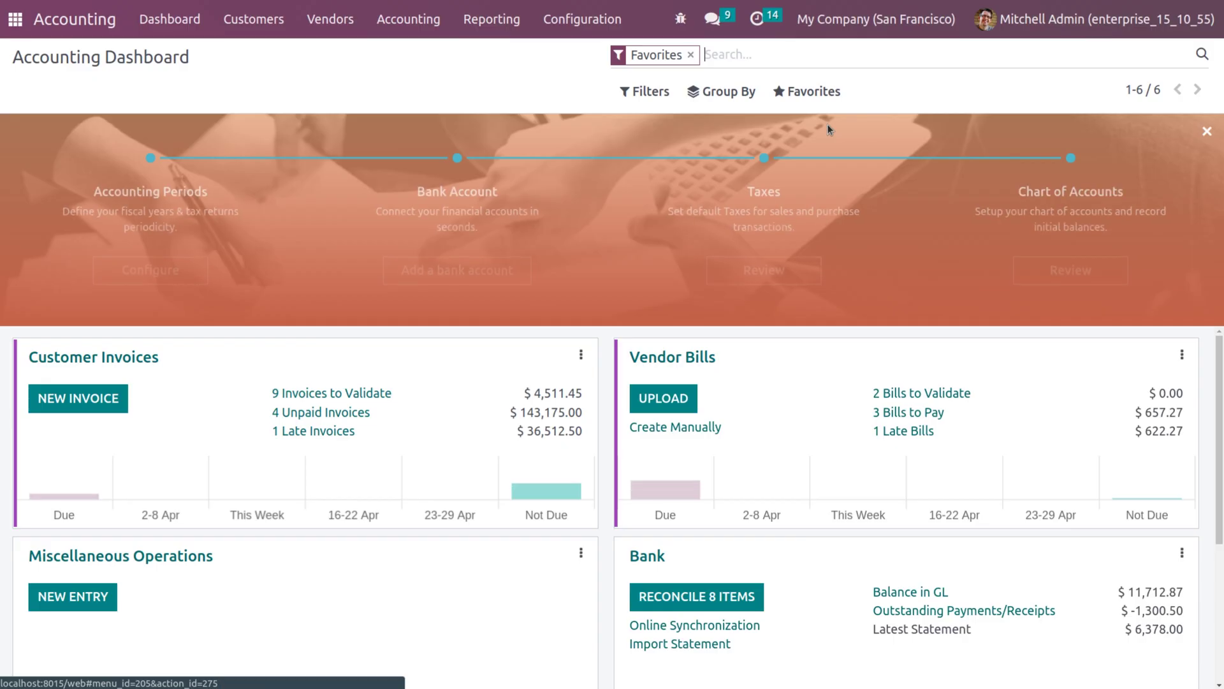
click(233, 19)
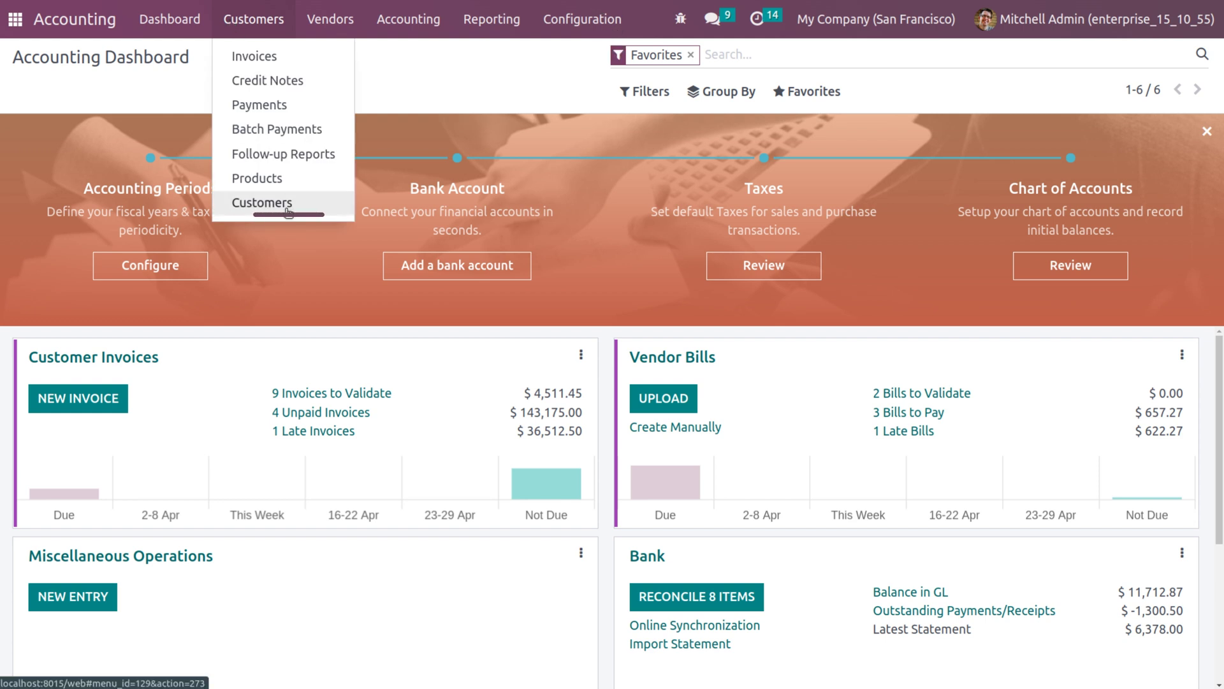
click(289, 204)
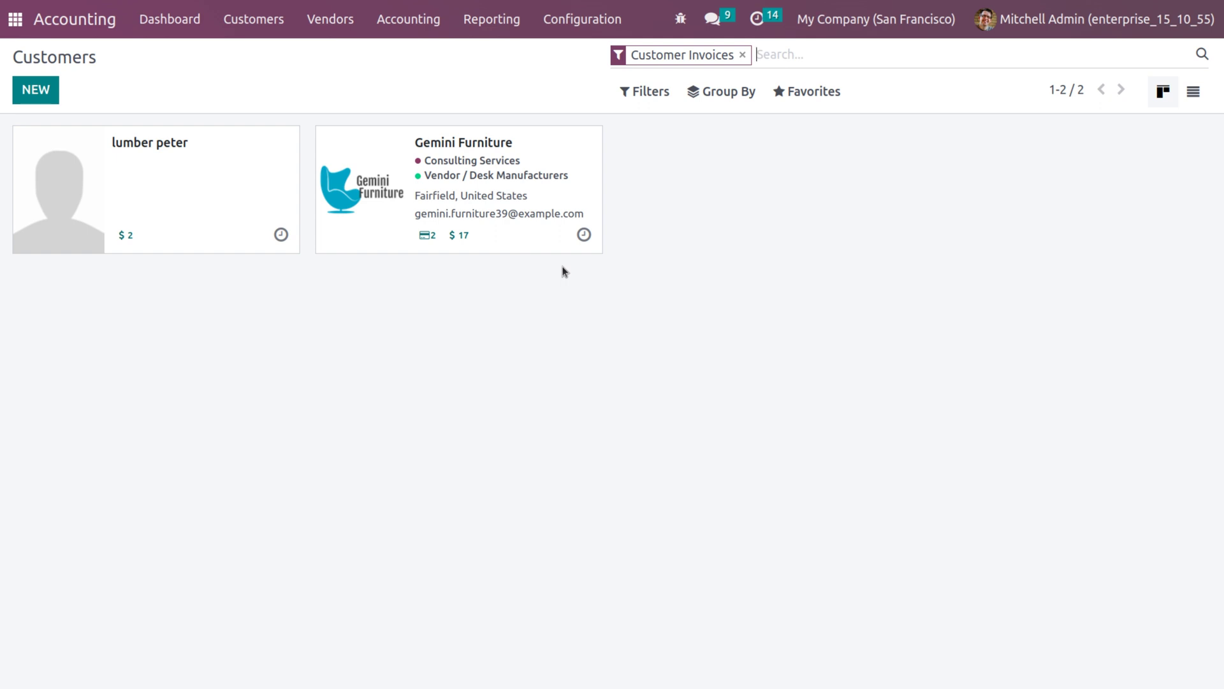
Step: Switch back to ZAB-ABC and additionally activate AE Company and Azure store
click(852, 17)
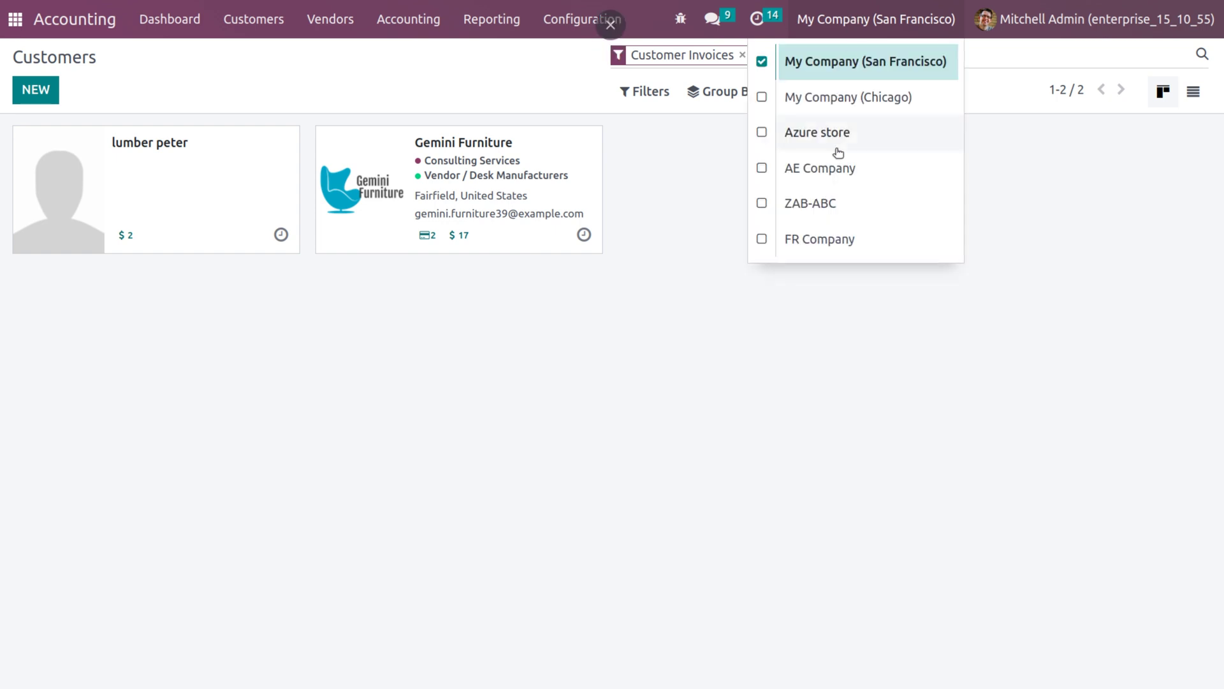
click(786, 204)
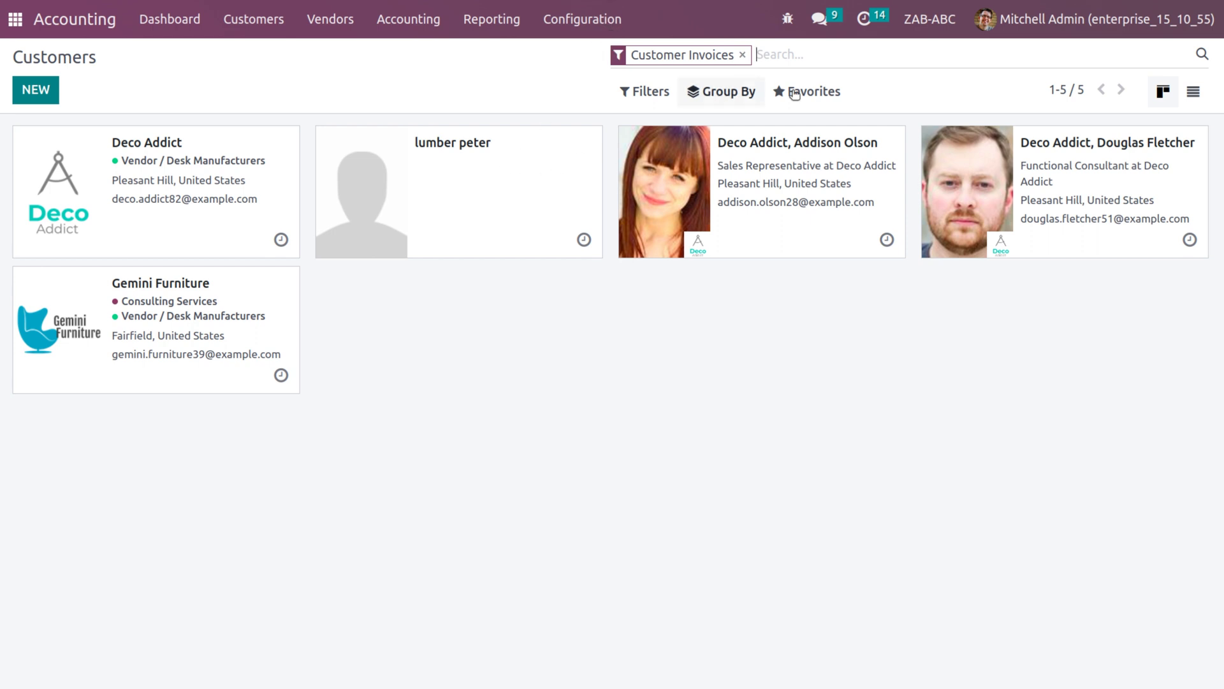
click(916, 23)
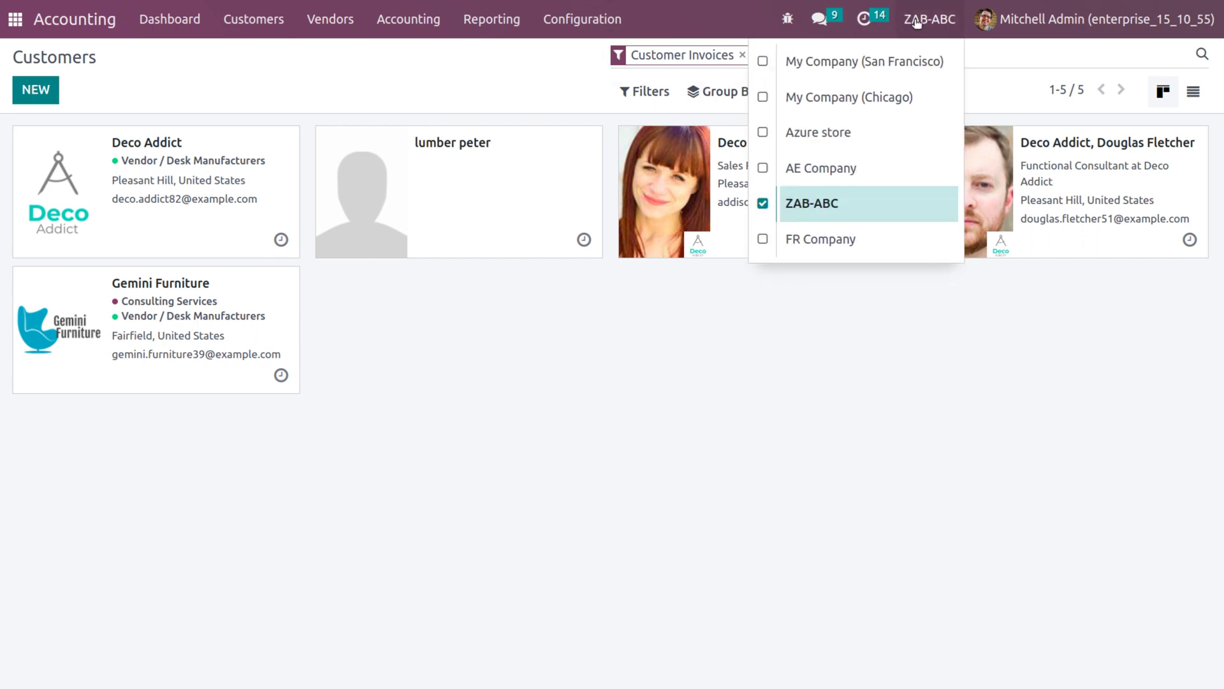
click(763, 167)
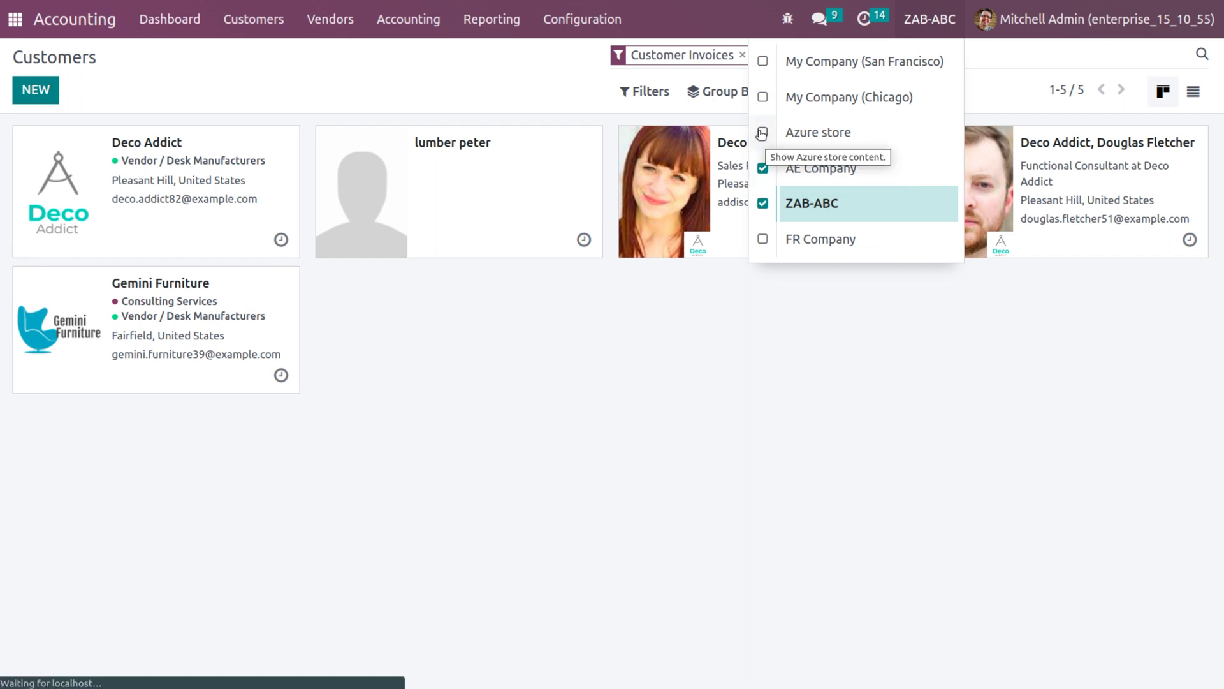
click(934, 19)
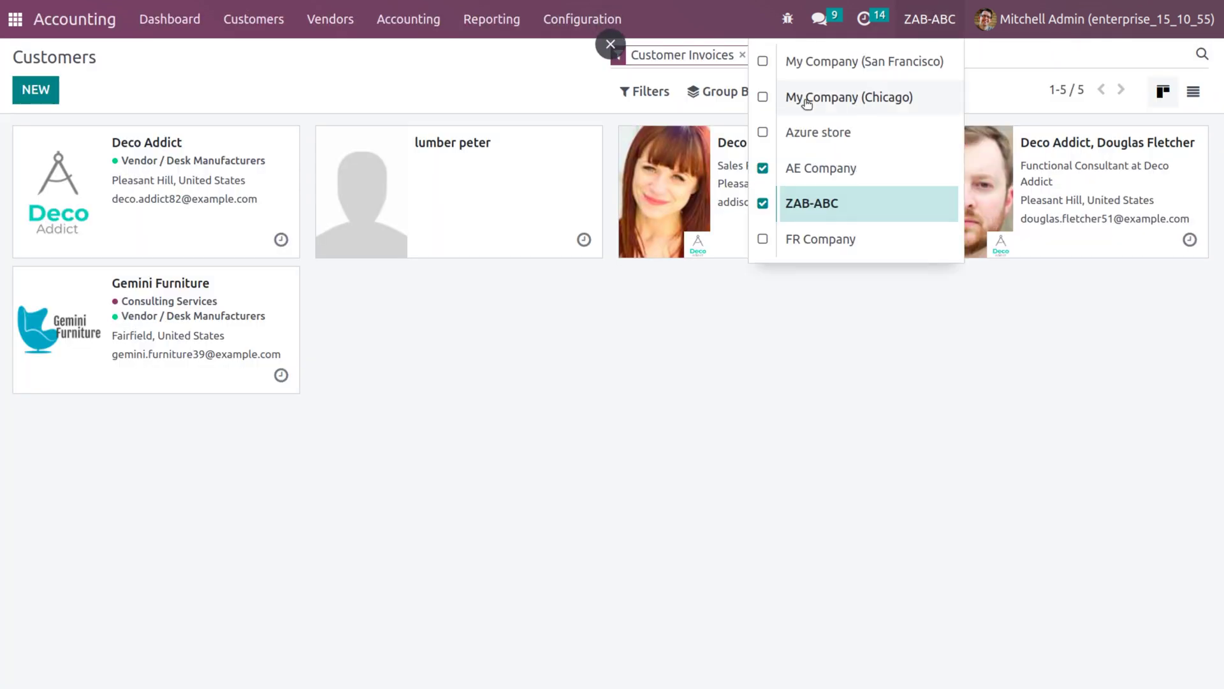
click(763, 132)
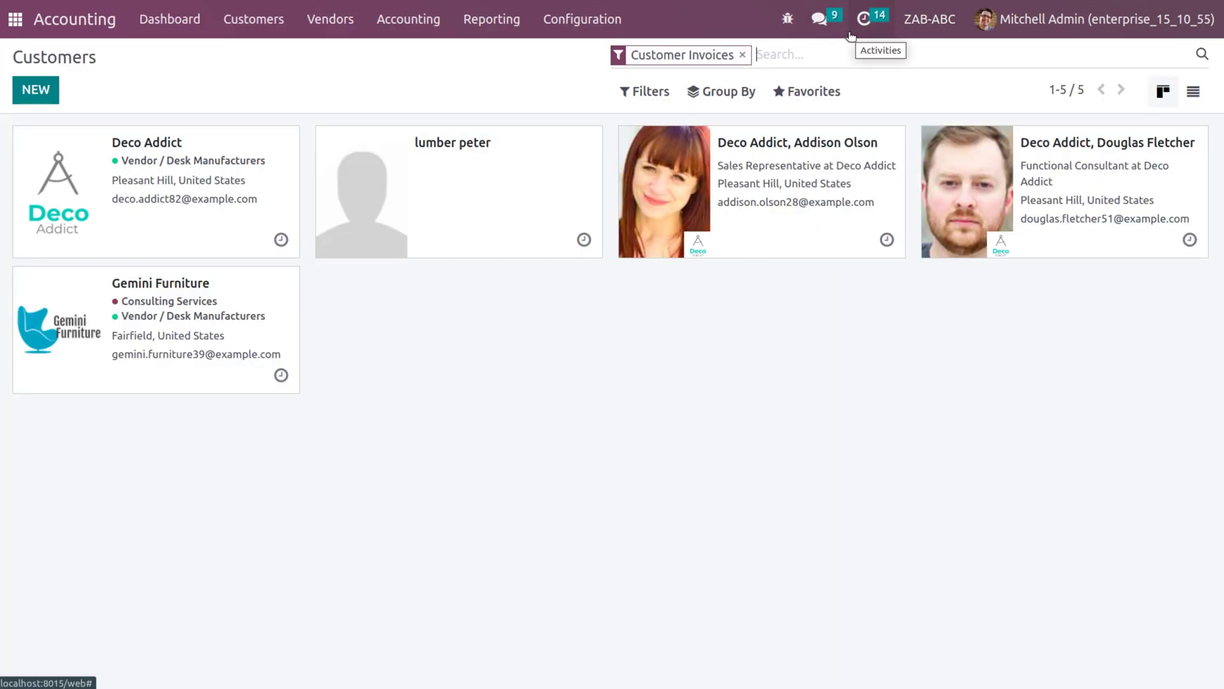
Step: Make AE Company the current company and open the Bolt product from the accounting products
click(901, 18)
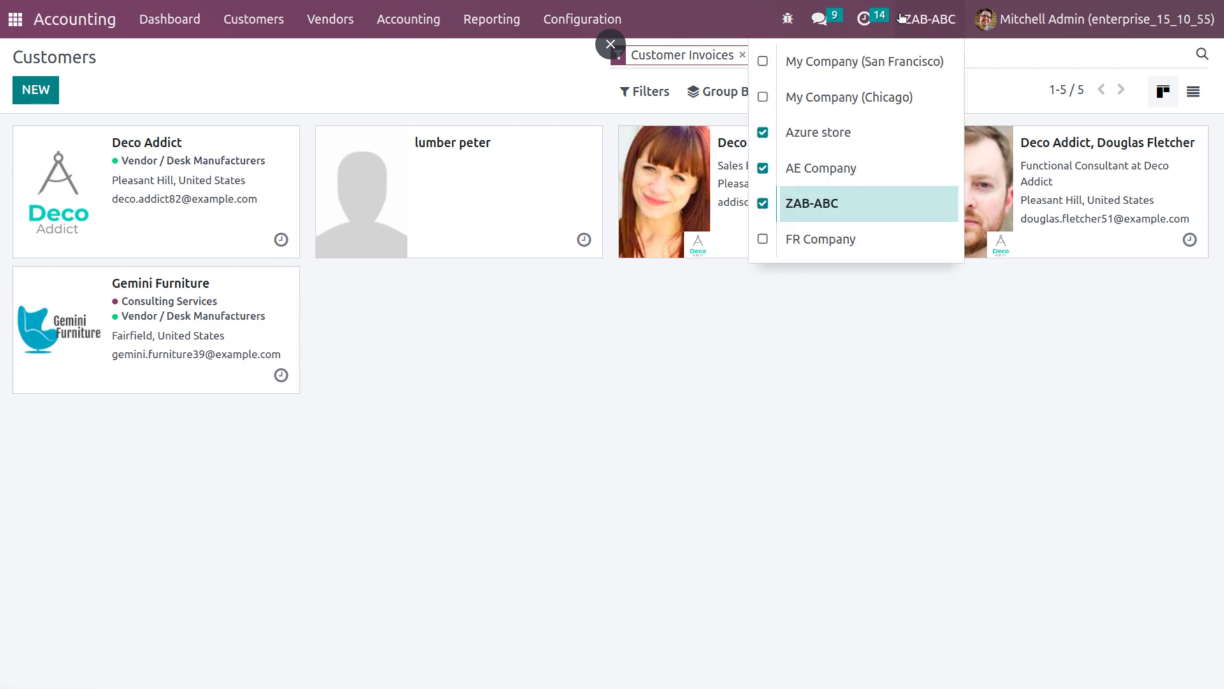
click(837, 171)
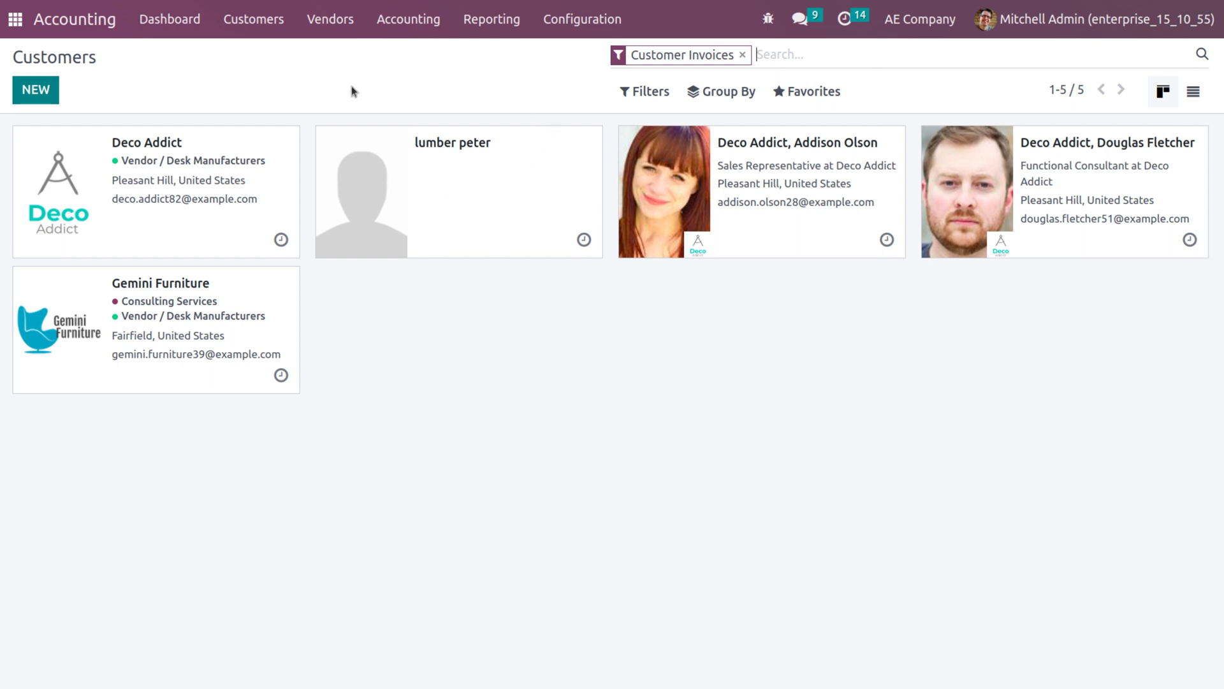
click(248, 21)
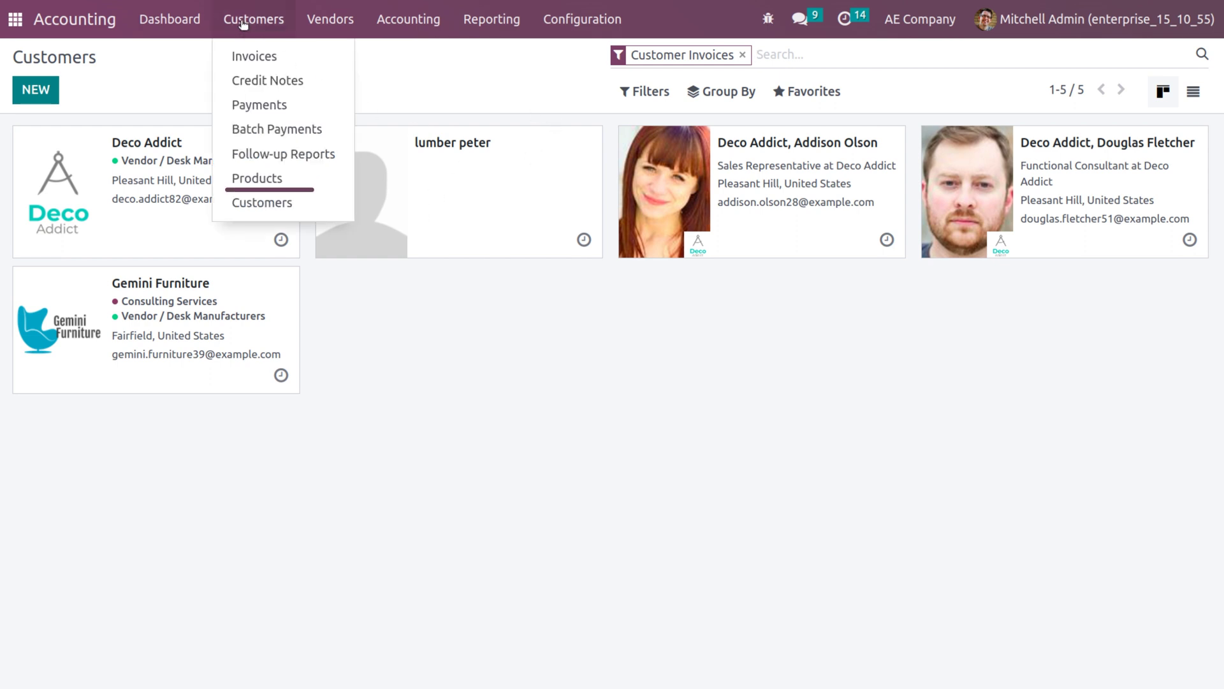
click(275, 181)
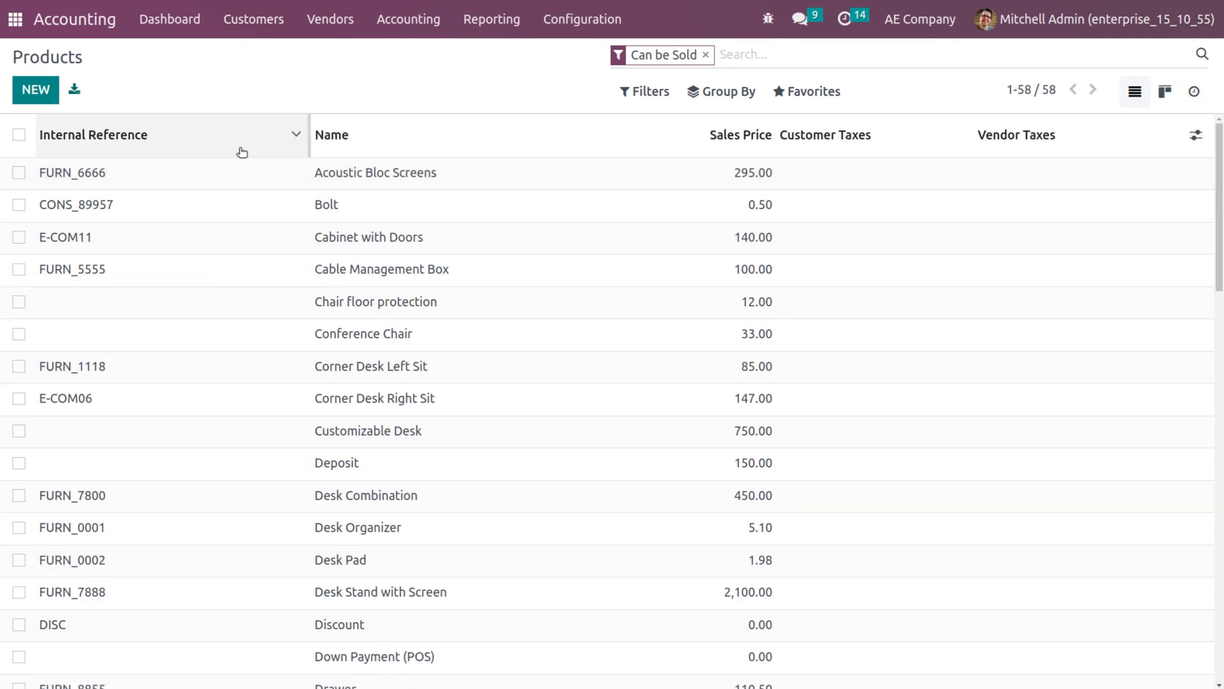
click(303, 207)
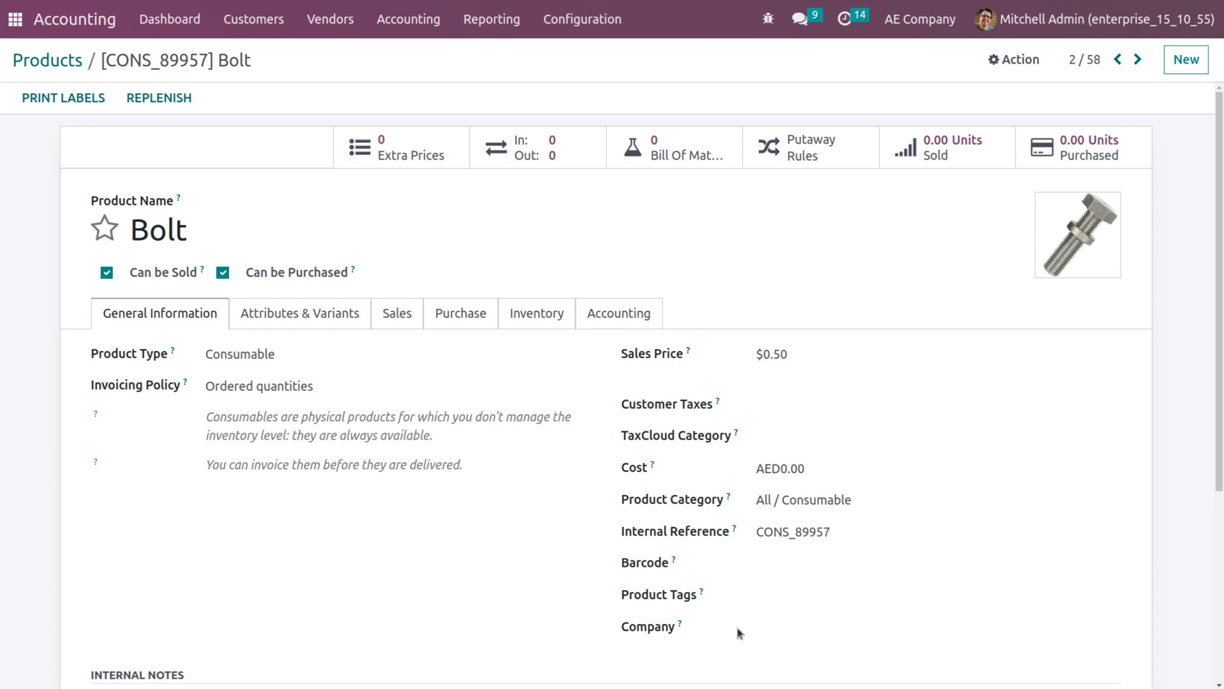
Step: Hide Azure store from the active companies and try to hide ZAB-ABC as well, keeping AE Company current
click(784, 636)
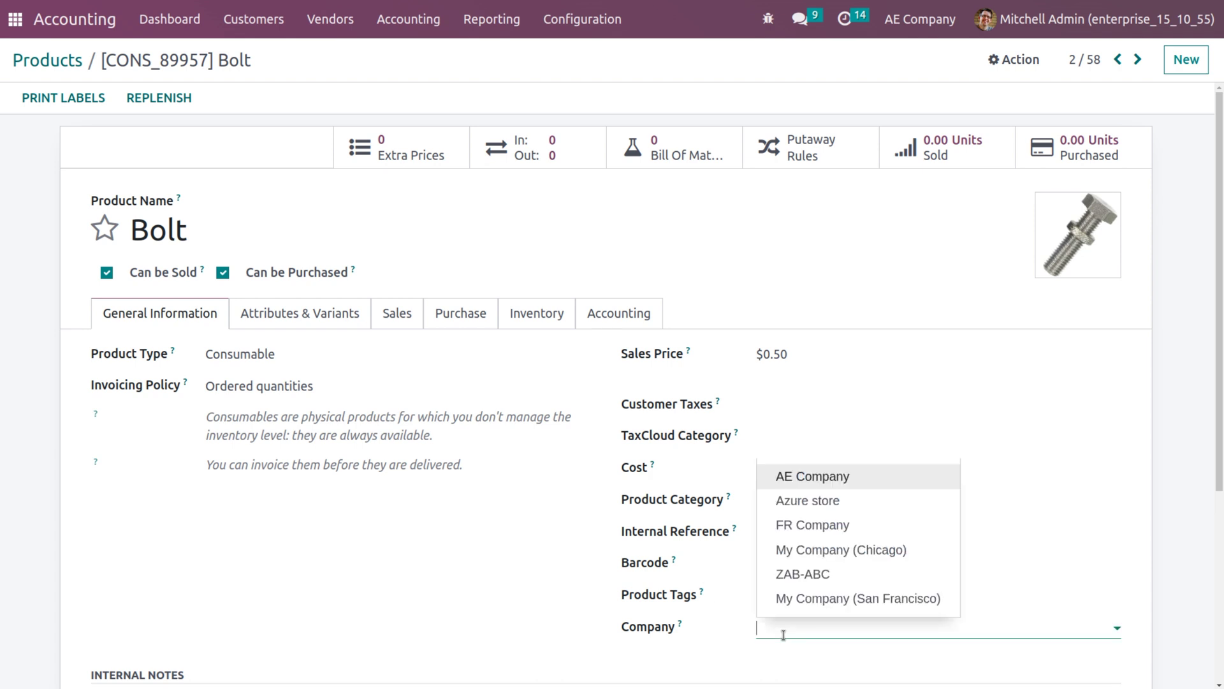
click(857, 348)
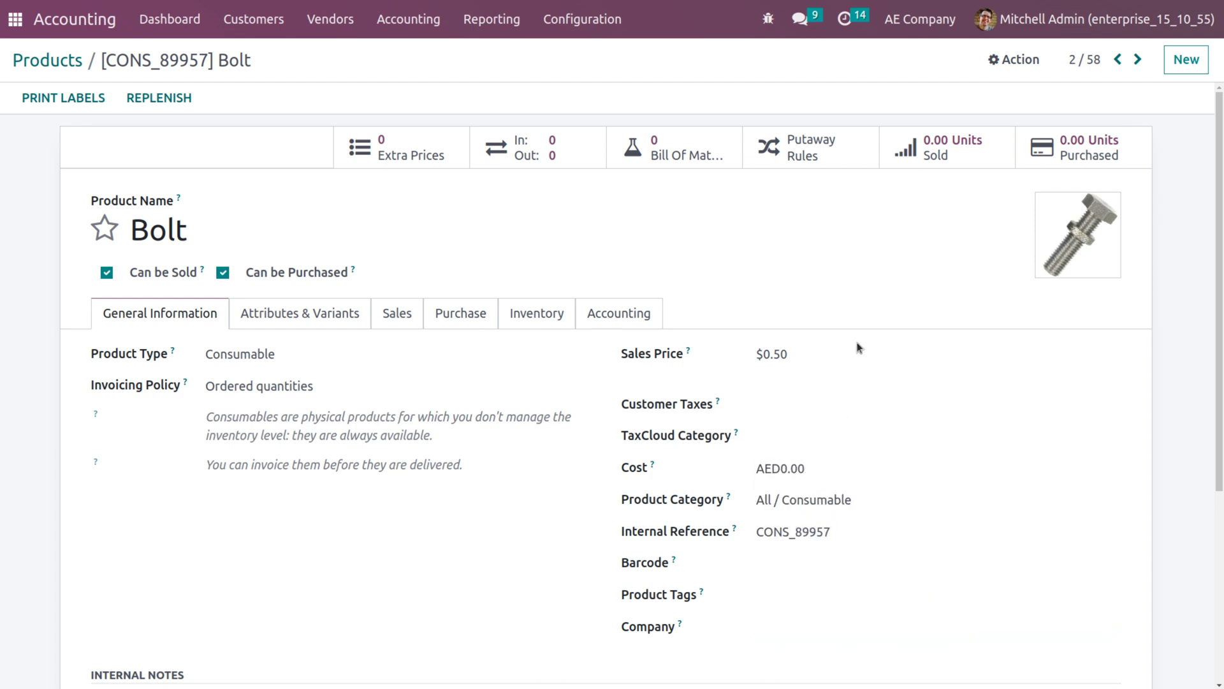
click(895, 32)
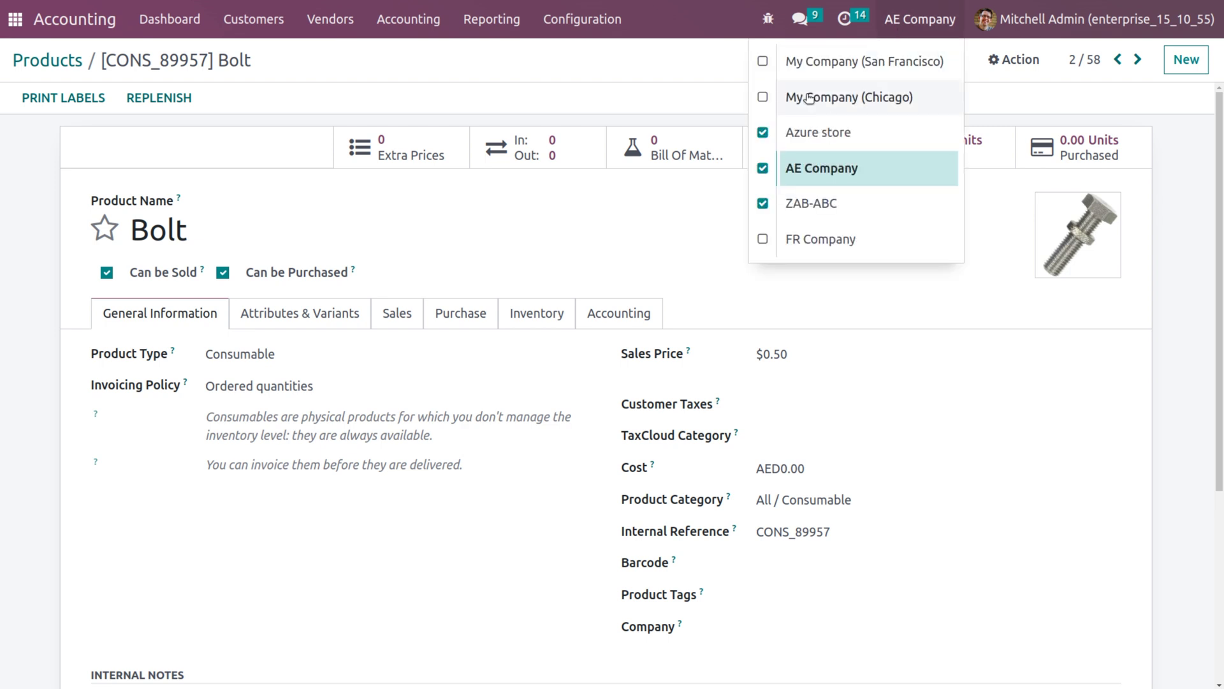
click(763, 135)
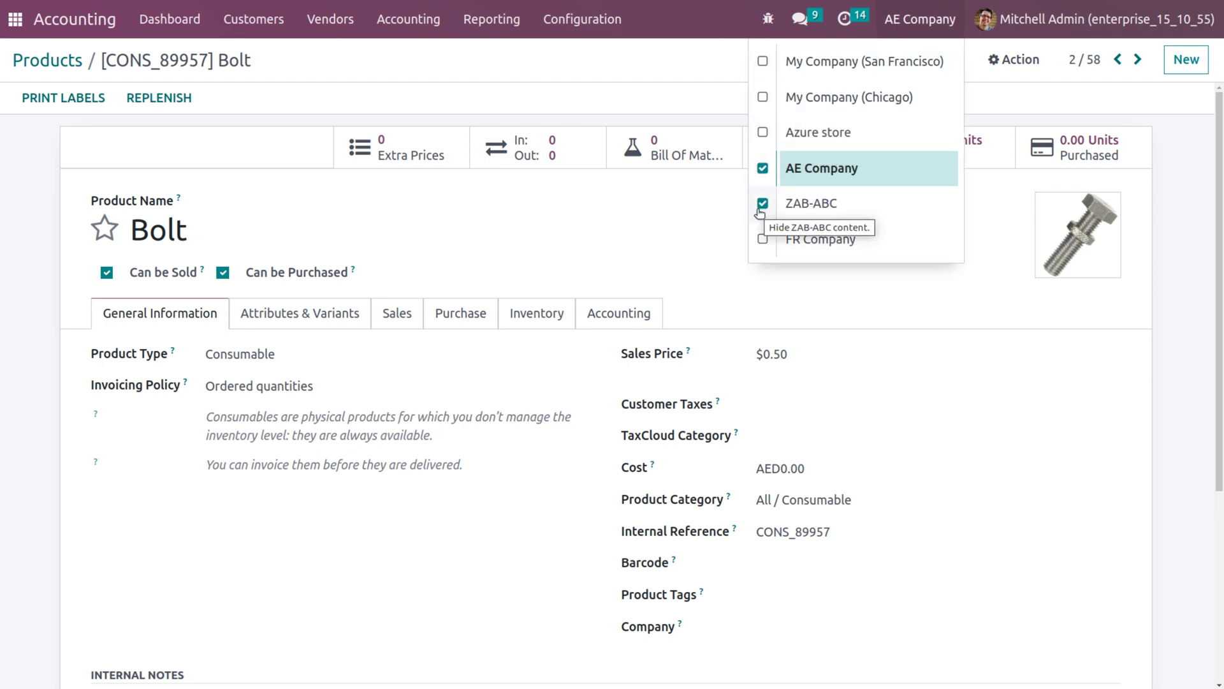
click(761, 206)
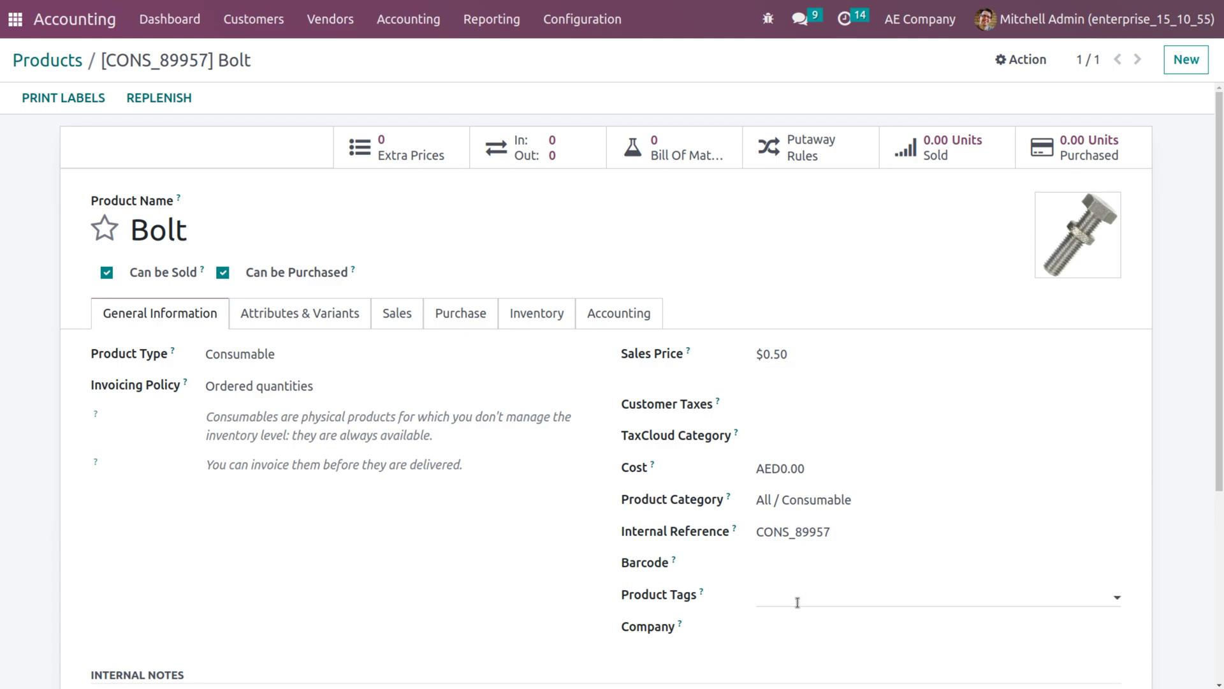
Step: Assign the Bolt product to AE Company and save it
click(798, 626)
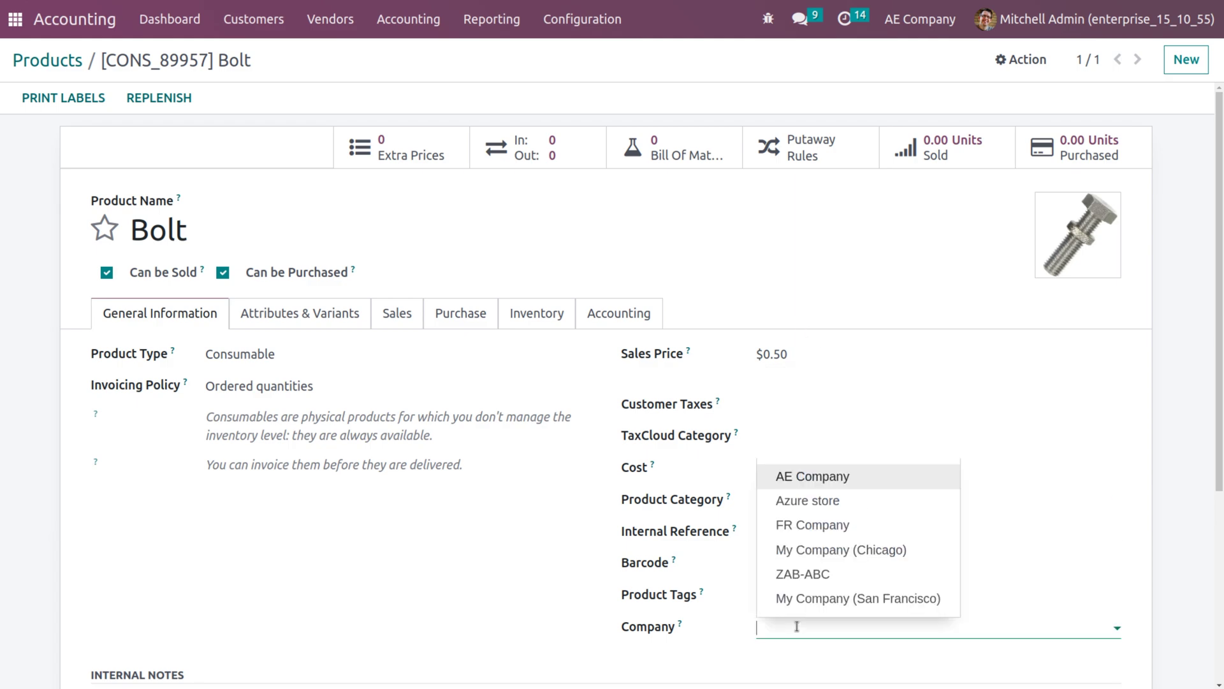
click(815, 483)
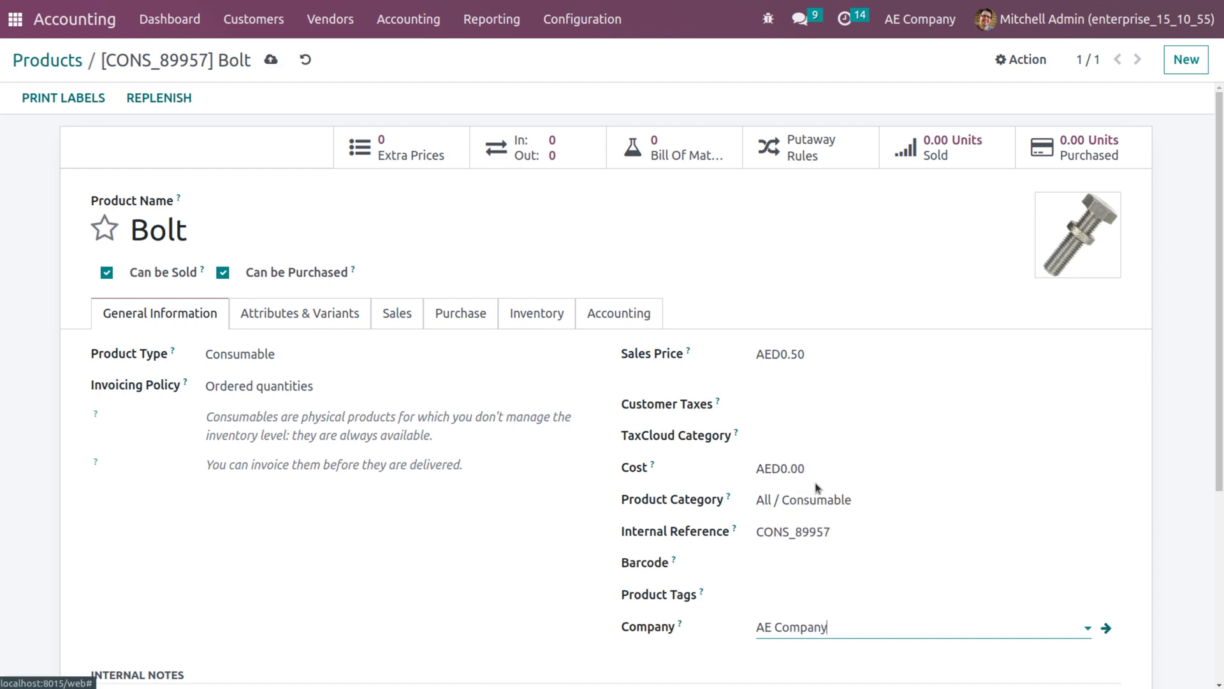
click(271, 62)
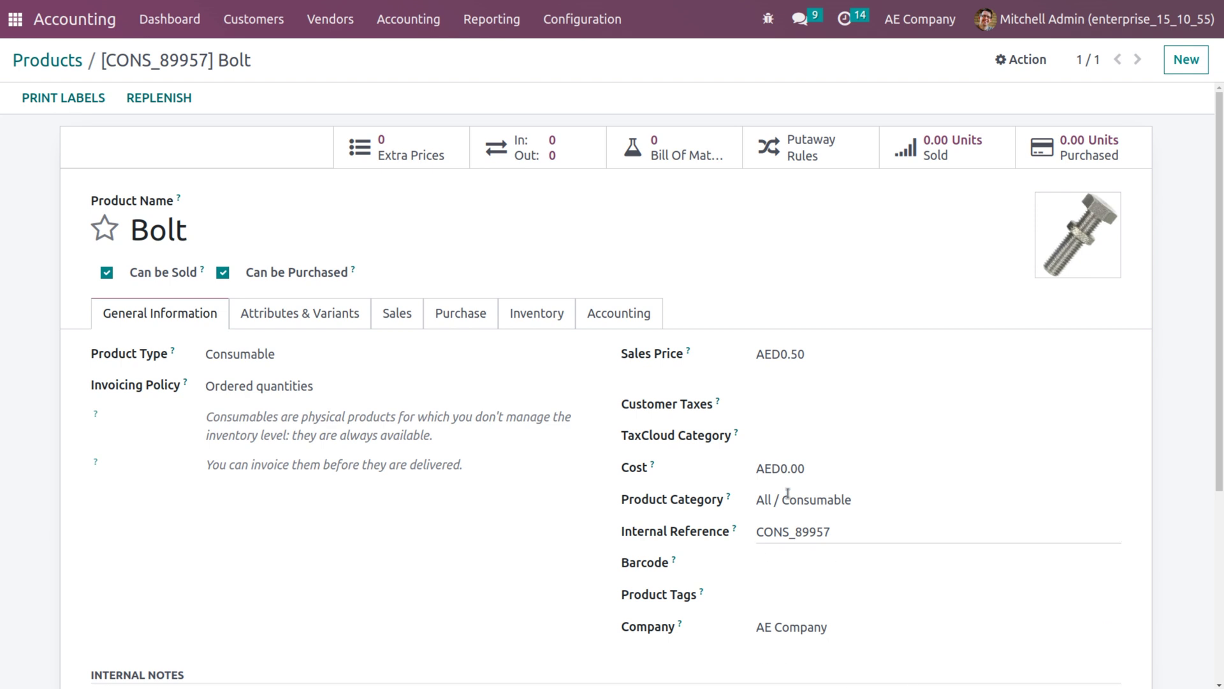
Step: Hide ZAB-ABC from the active companies and switch the current company to My Company (Chicago)
click(920, 19)
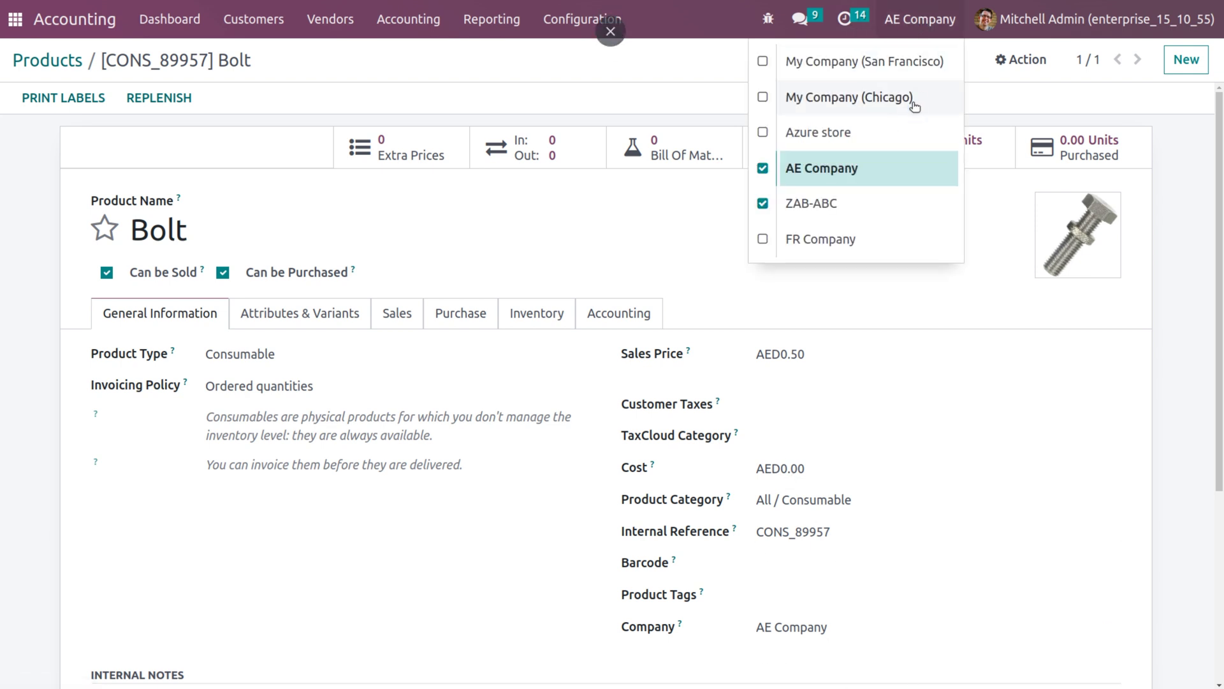
click(762, 204)
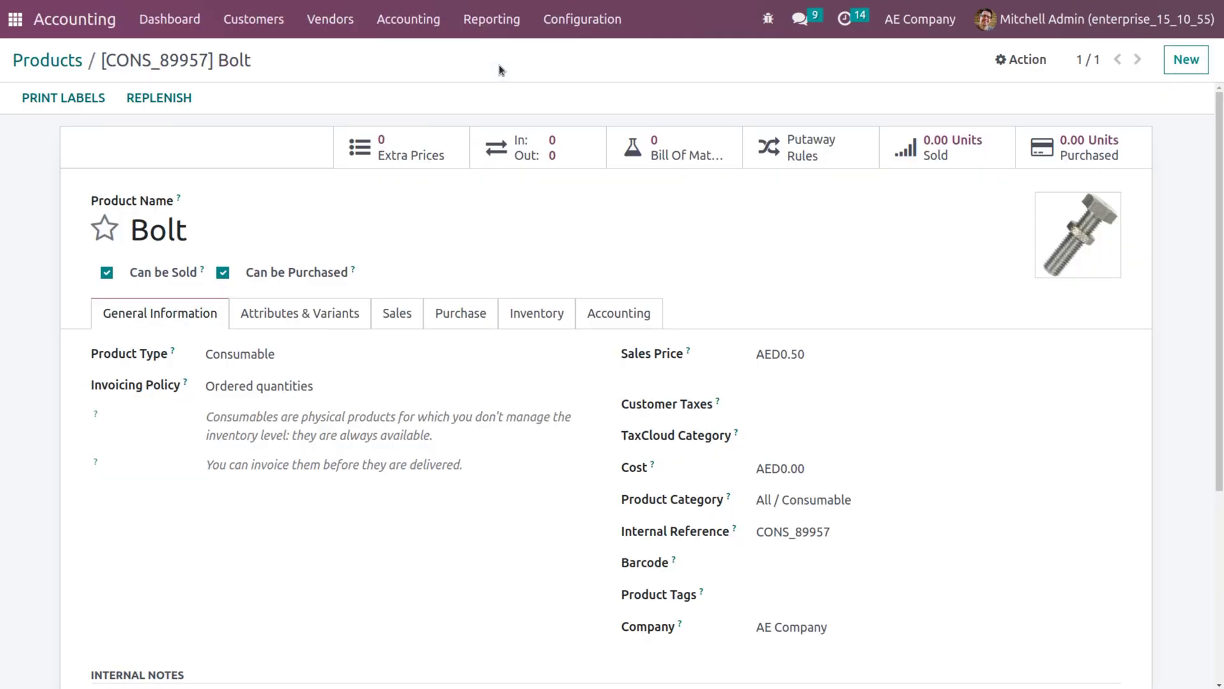
click(923, 21)
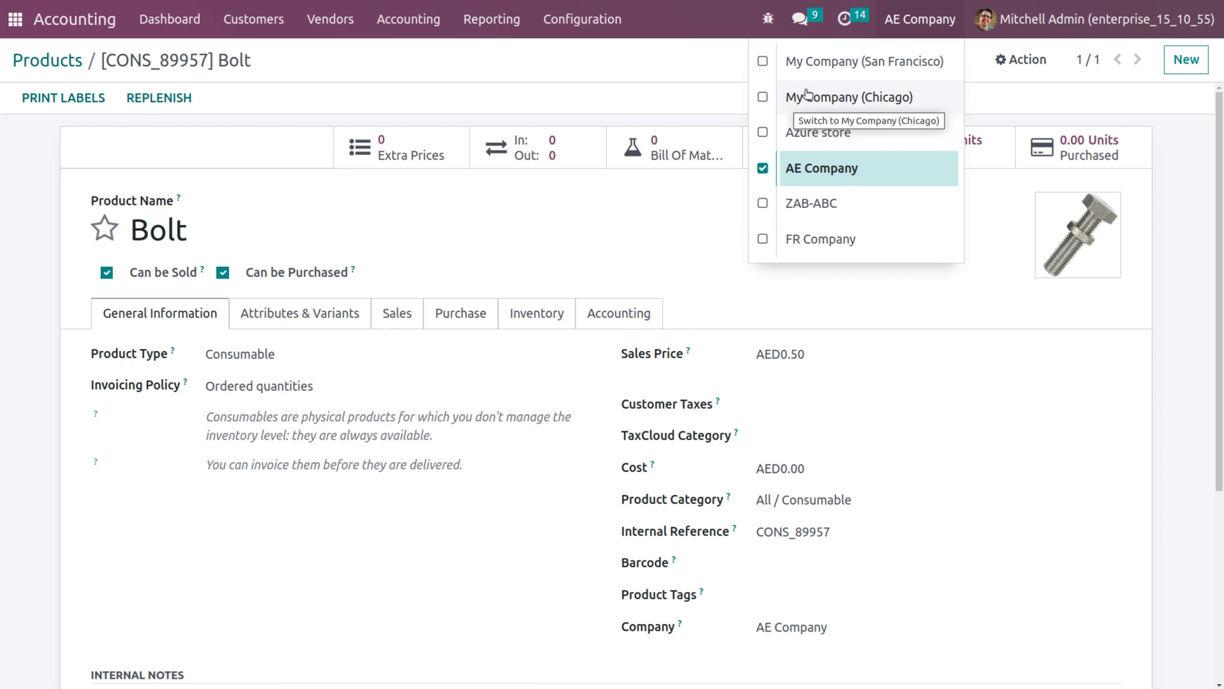
click(808, 94)
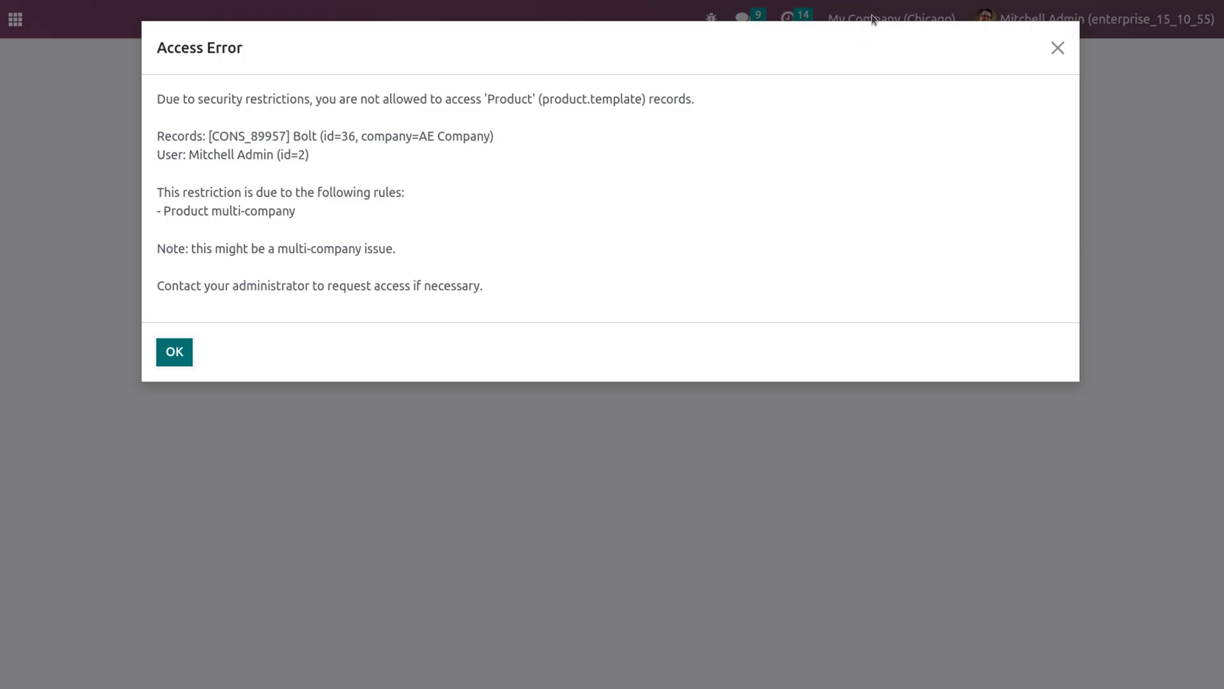
click(175, 353)
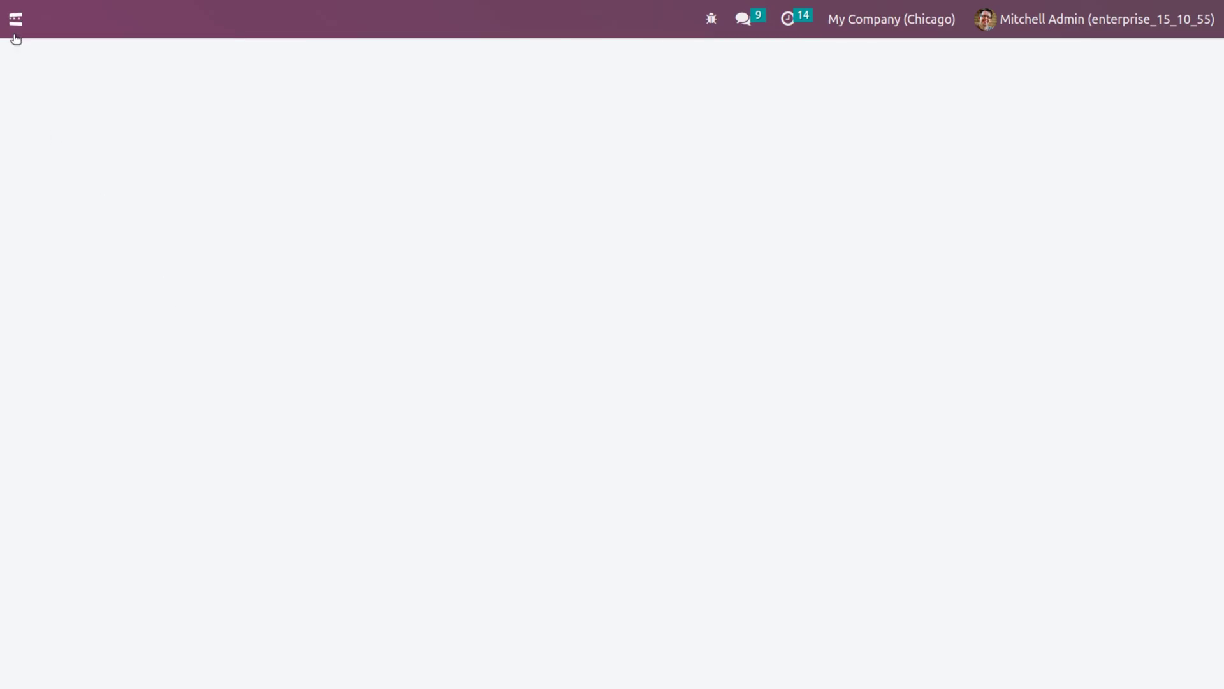
Step: Open the customer product list in Accounting to check whether Bolt is available to My Company (Chicago)
click(14, 19)
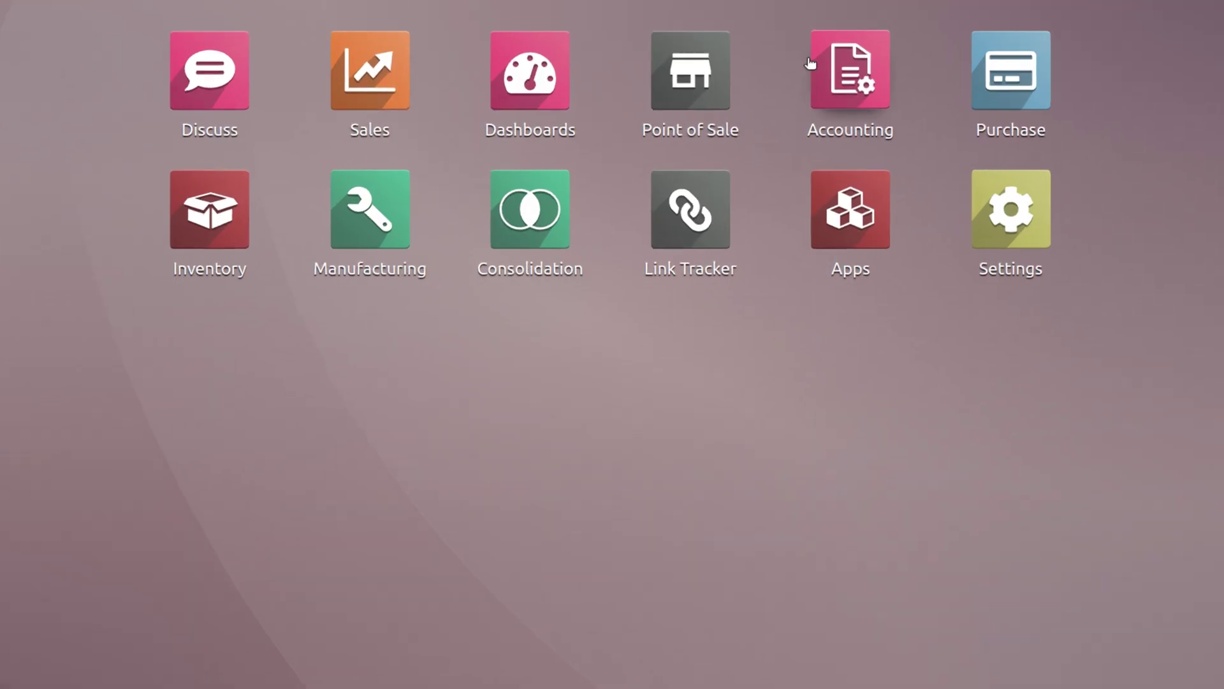
click(806, 112)
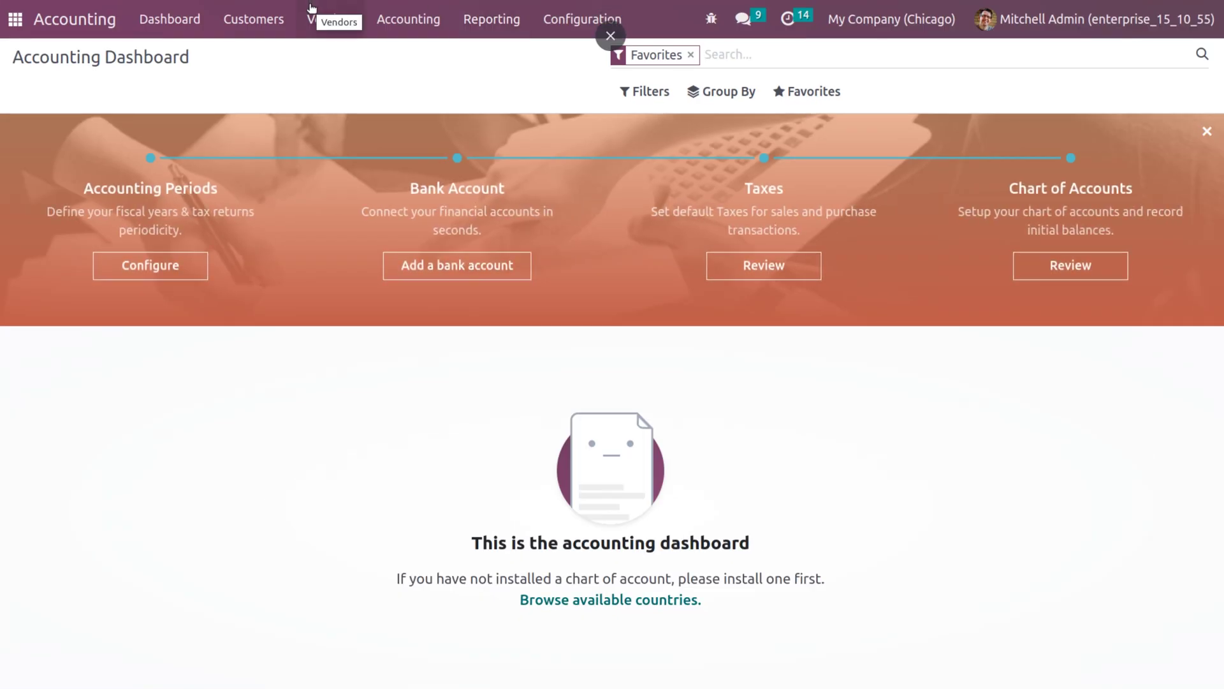
click(259, 19)
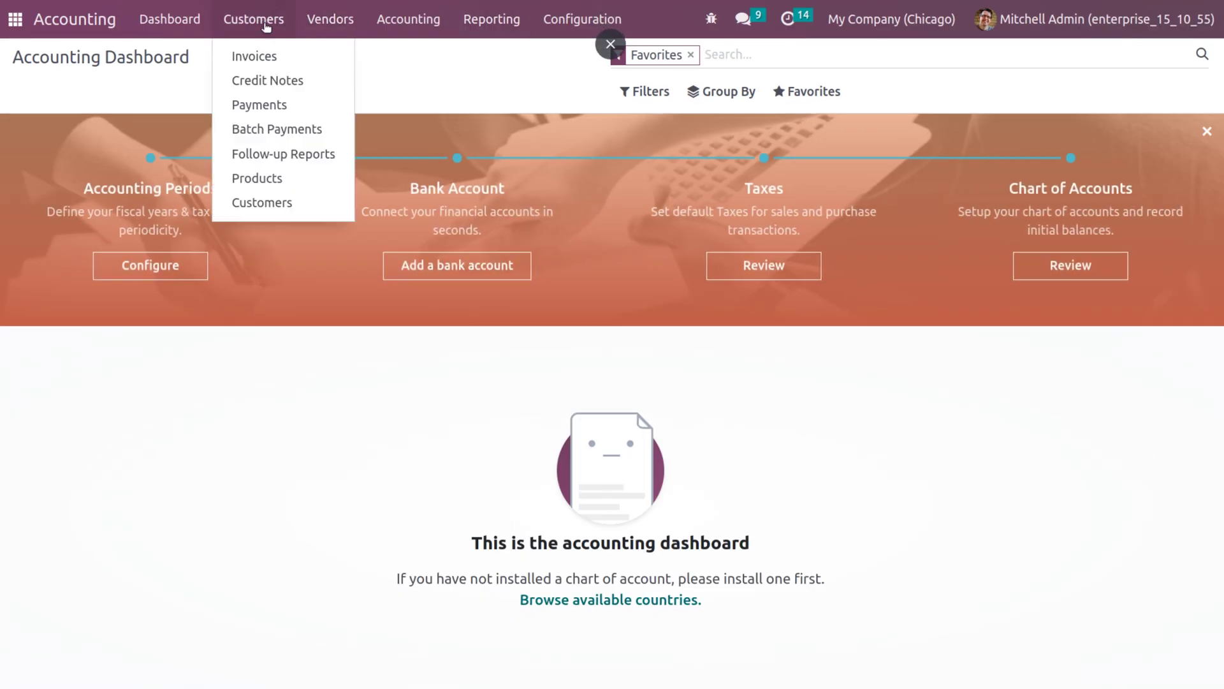
click(275, 177)
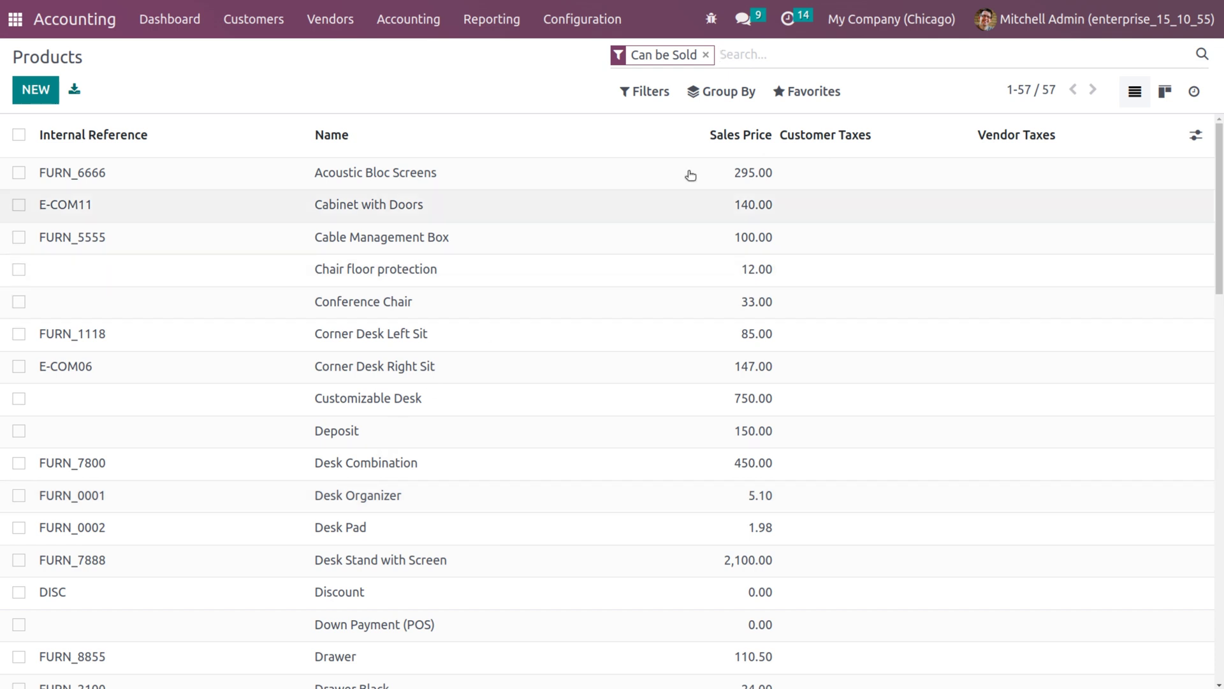
Step: Switch the current company back to AE Company and open the Bolt product from the list
click(887, 20)
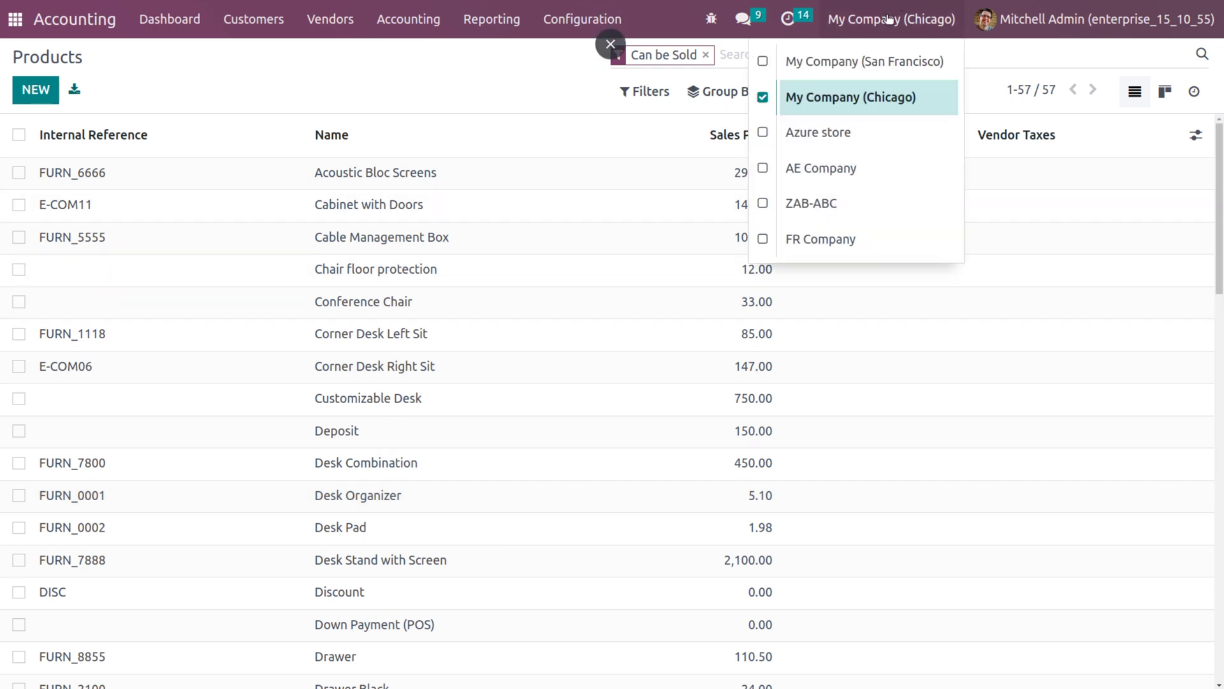
click(820, 180)
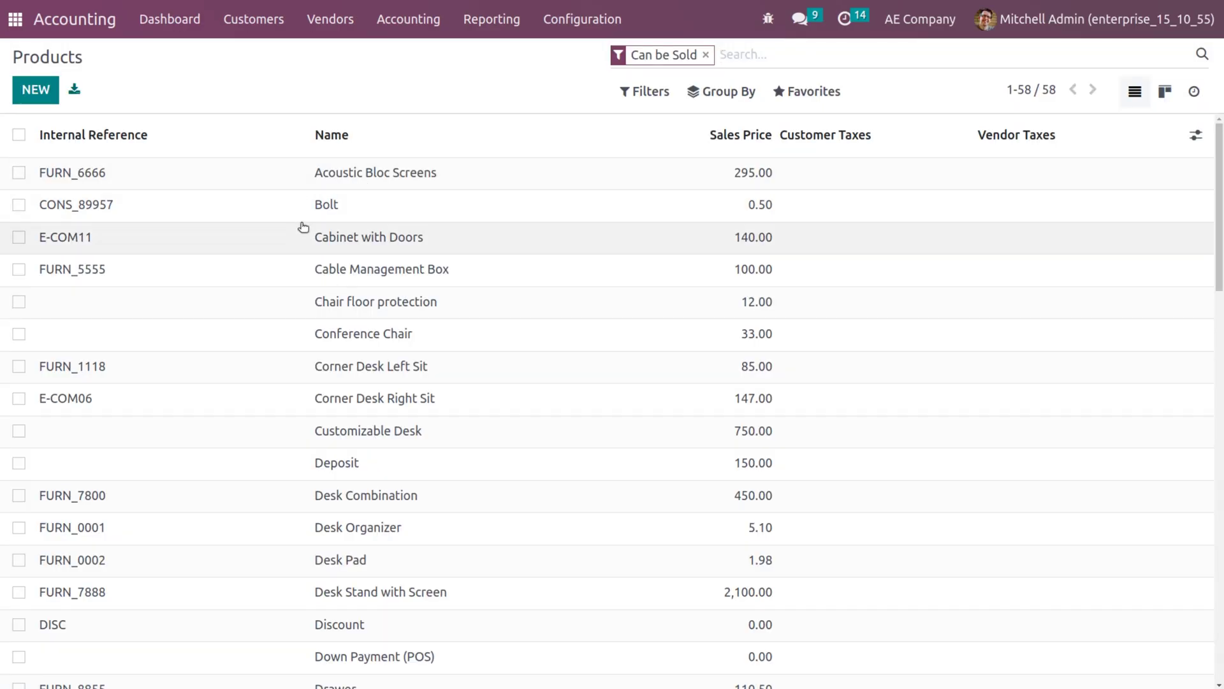
click(361, 195)
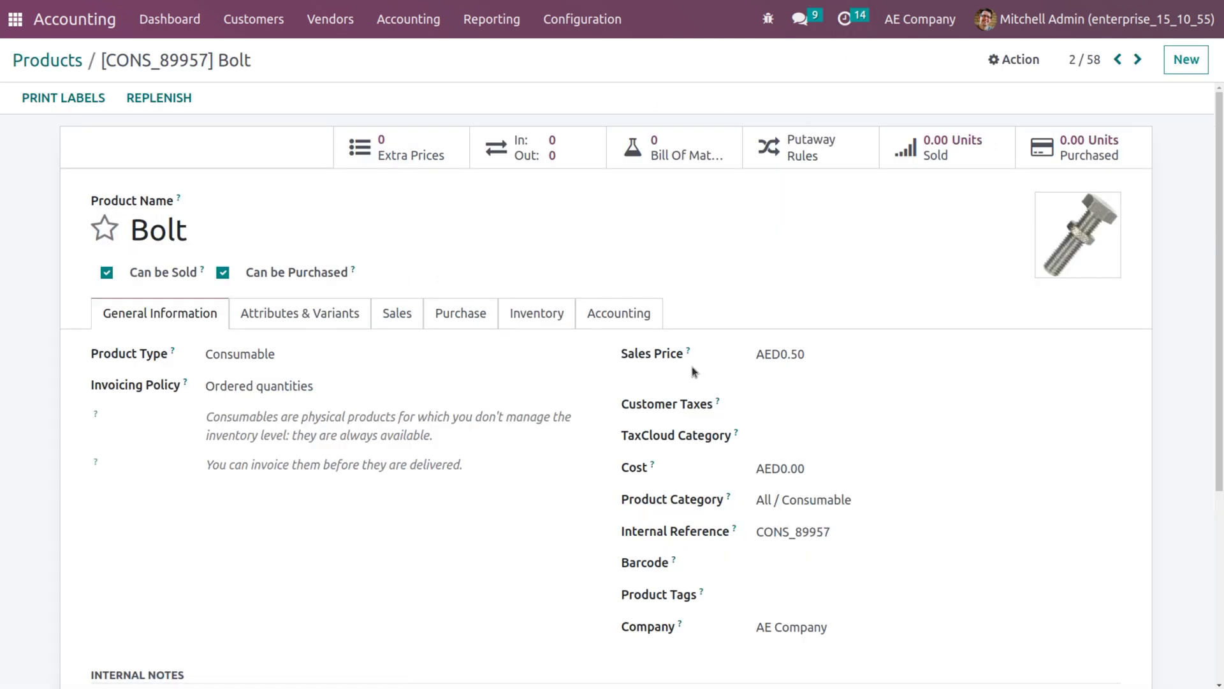
Step: Activate Azure store and My Company (Chicago) beside AE Company with Azure store as current company, and return to the product list
click(900, 19)
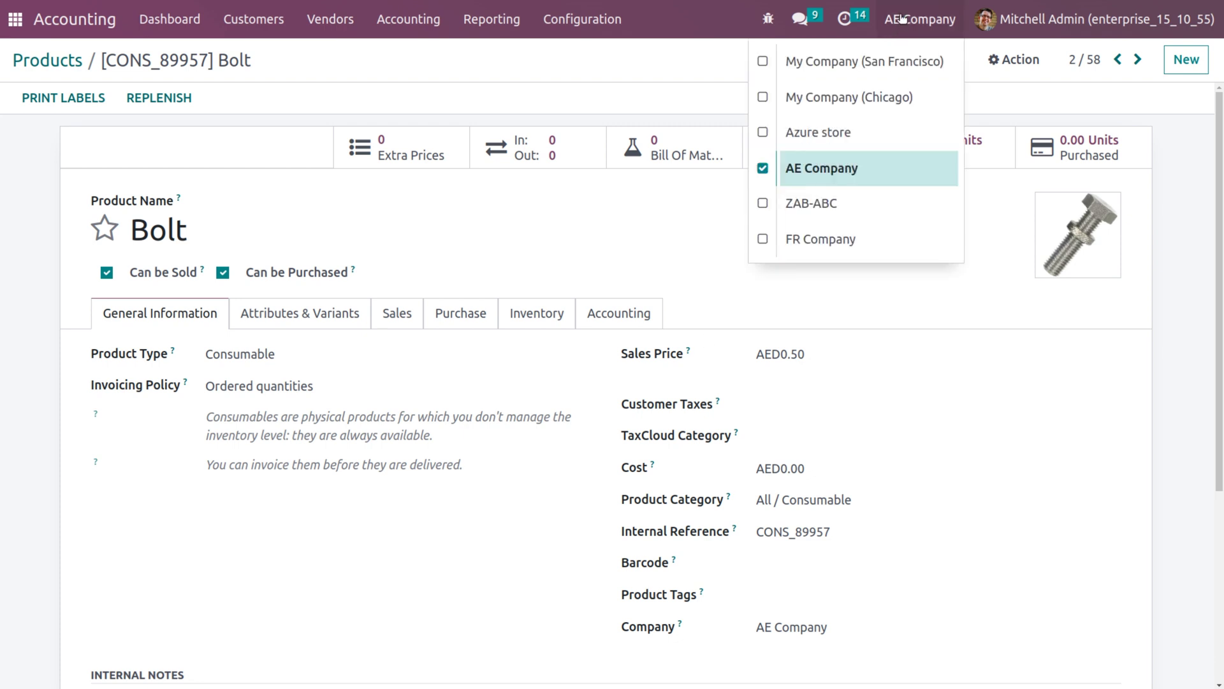
click(764, 134)
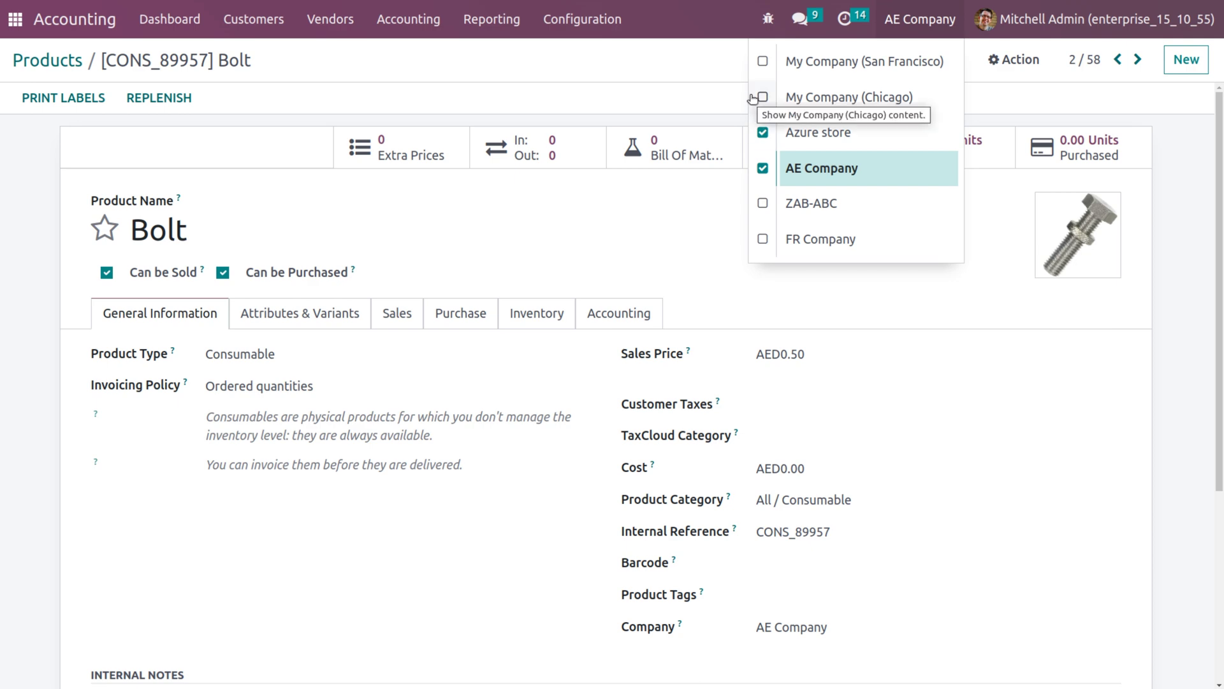
click(913, 19)
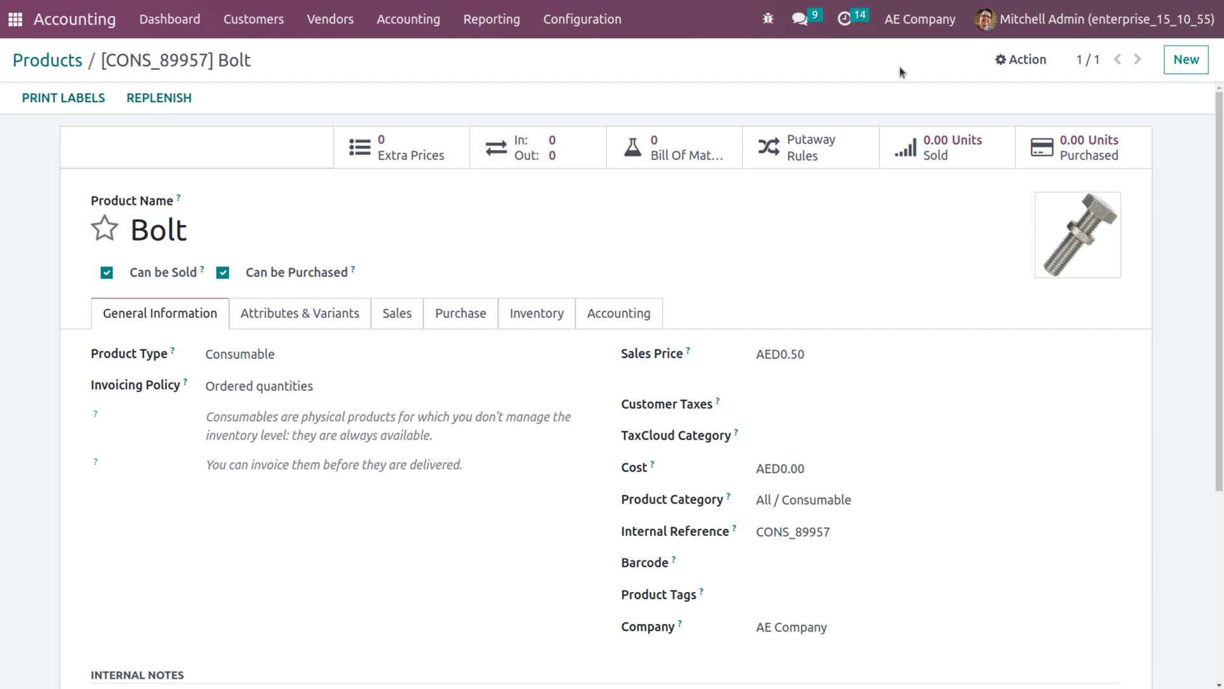
click(899, 24)
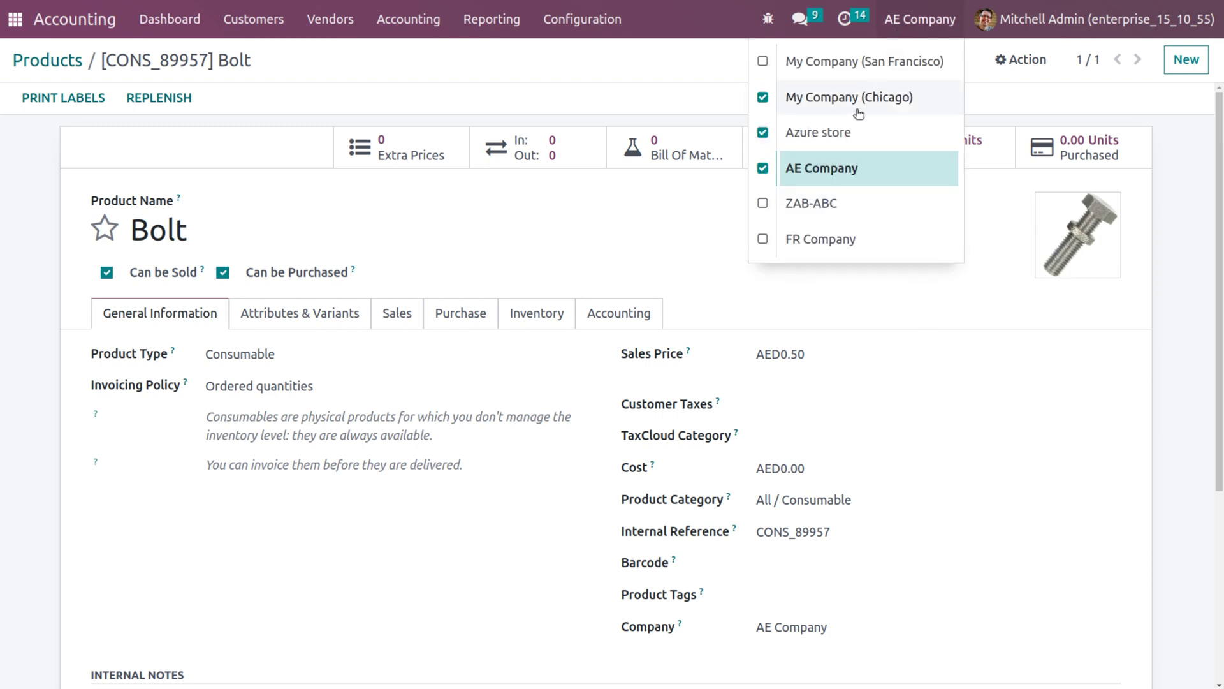
click(837, 133)
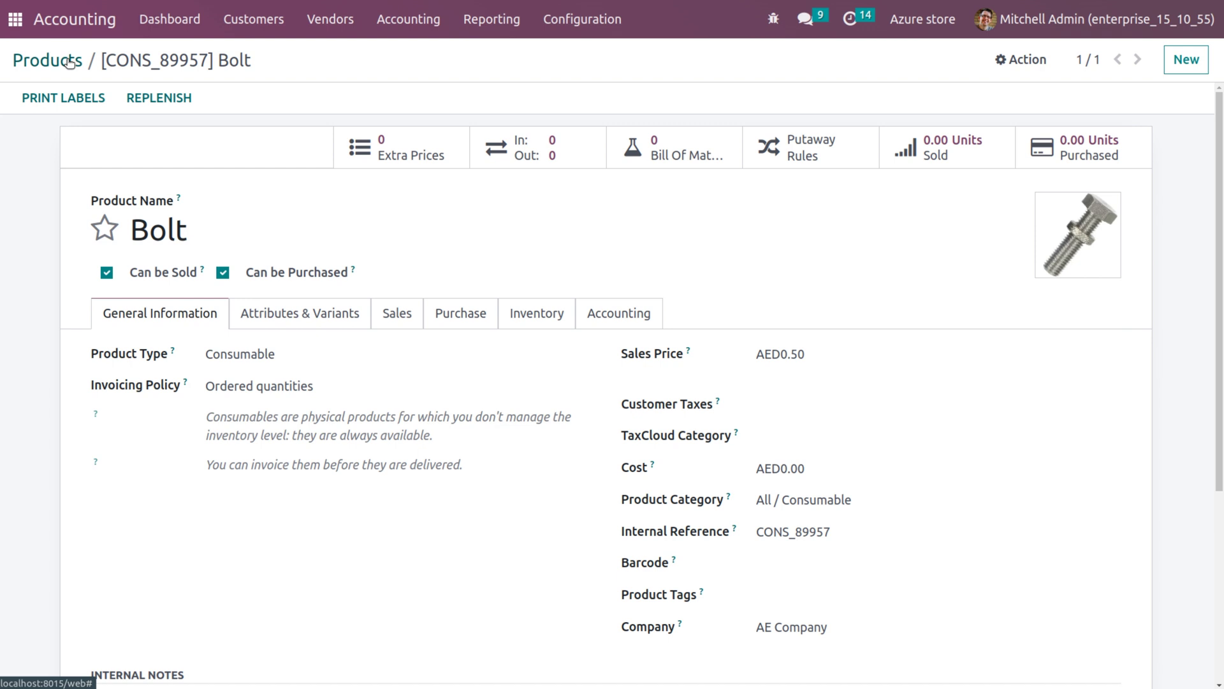
click(69, 62)
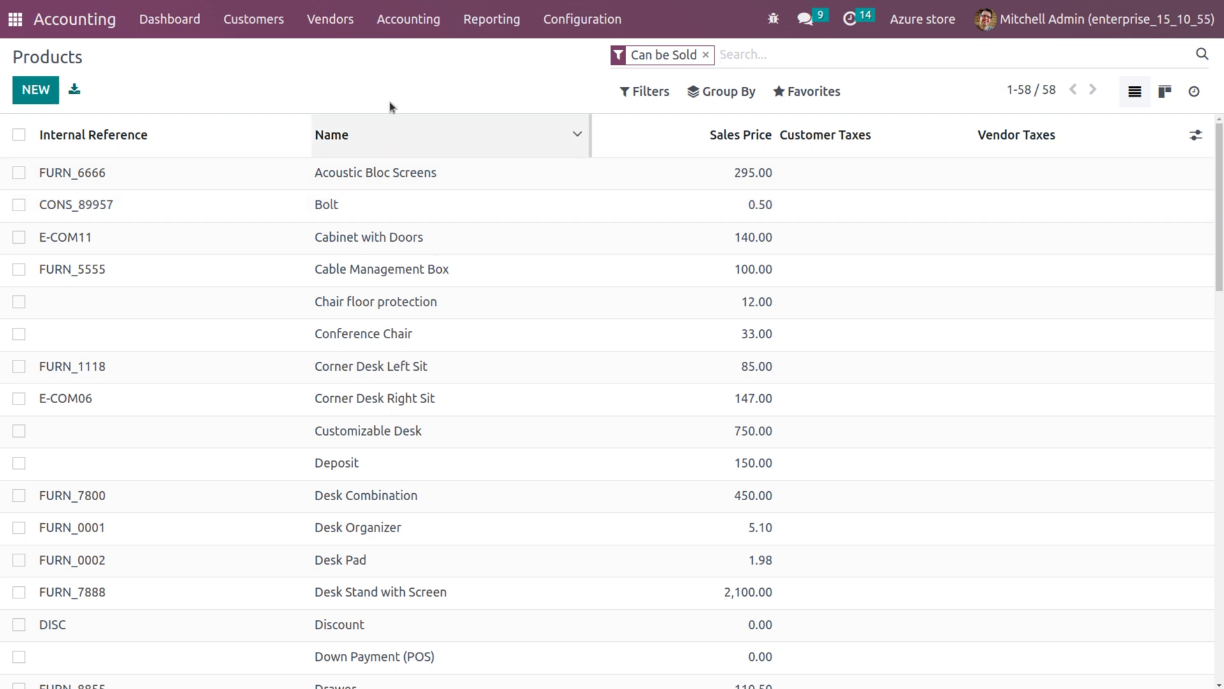
Step: Open the Balance Sheet report and examine its available journals per company against the active companies
click(500, 36)
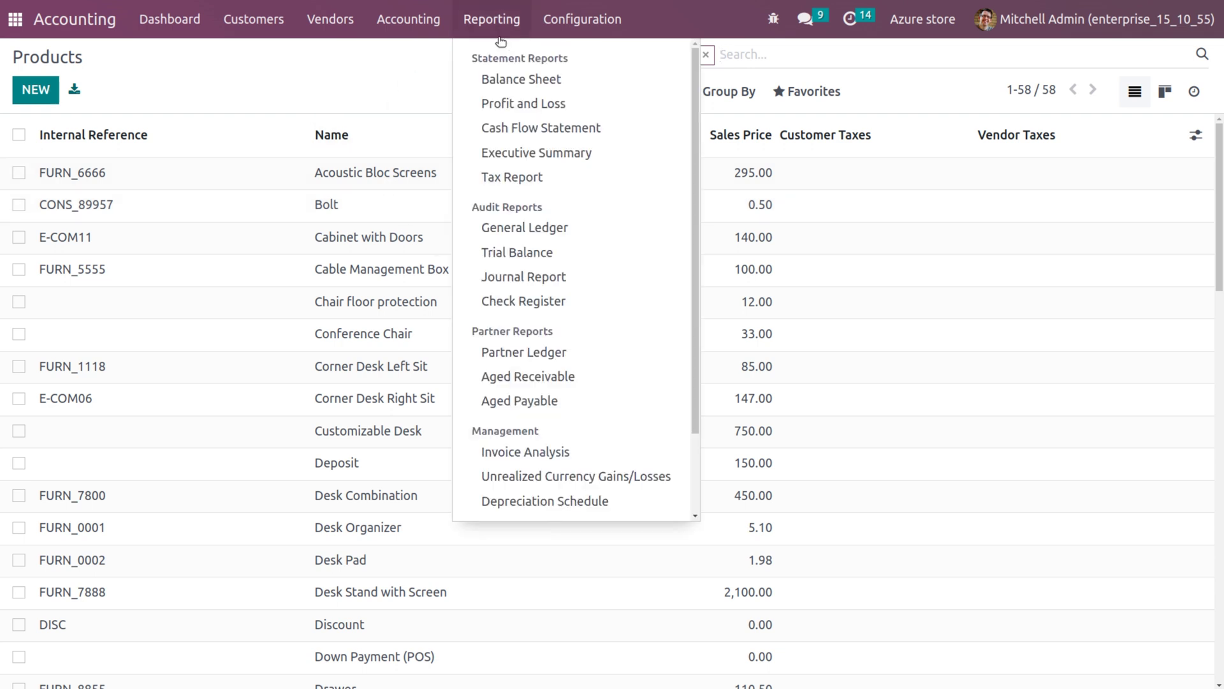
click(539, 79)
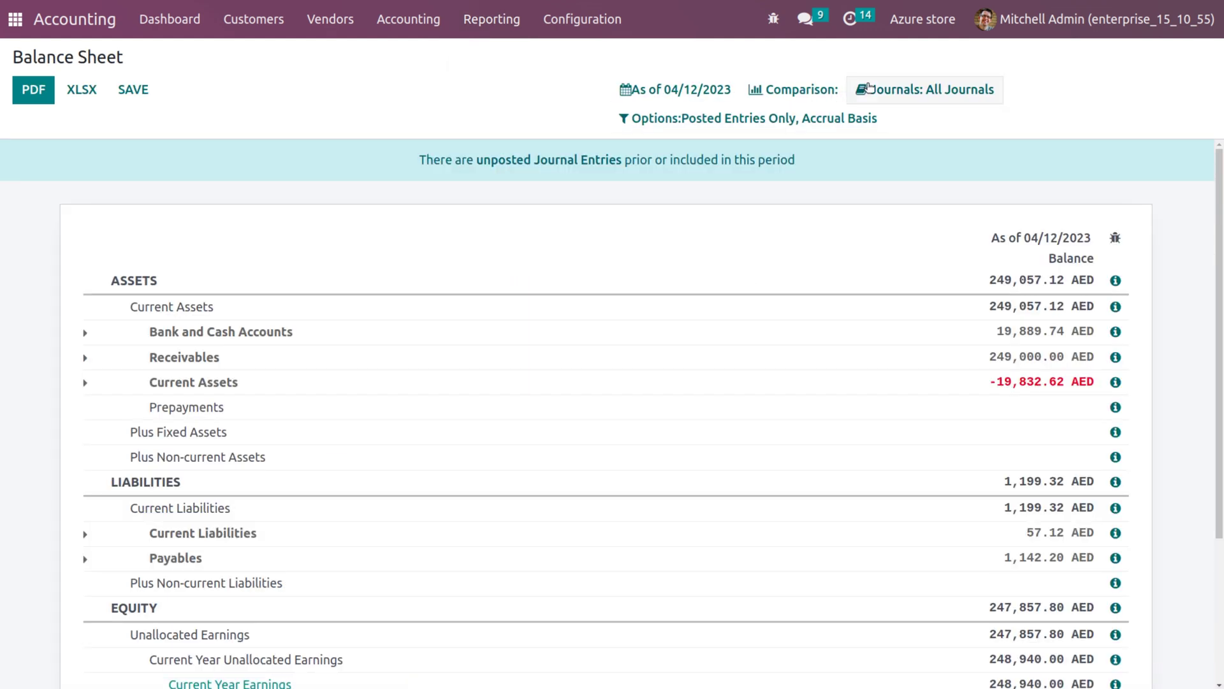
click(870, 88)
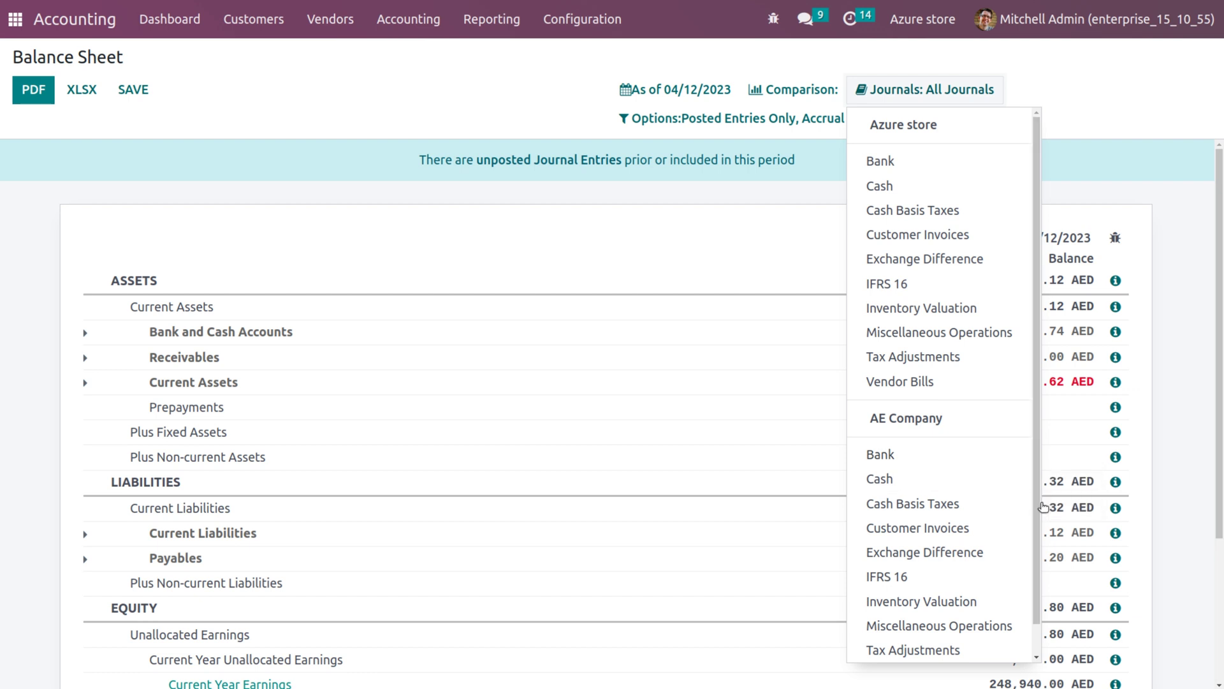
scroll(1035, 506, down, 1)
scroll(1033, 547, up, 1)
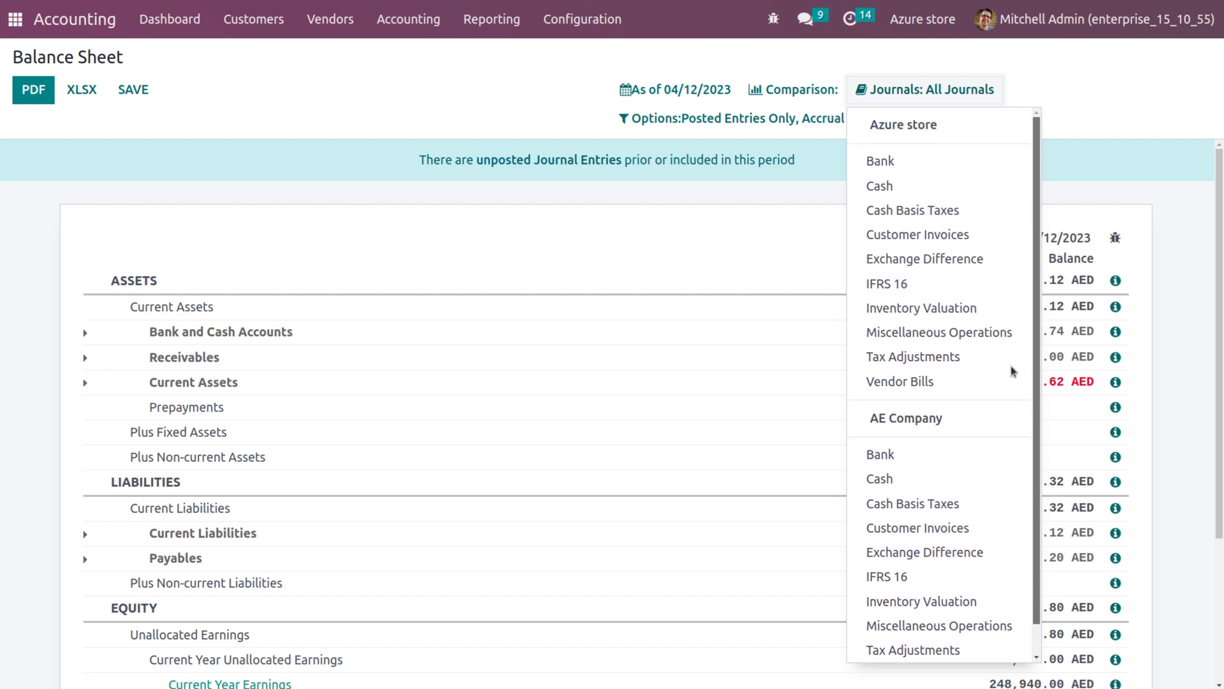
click(900, 7)
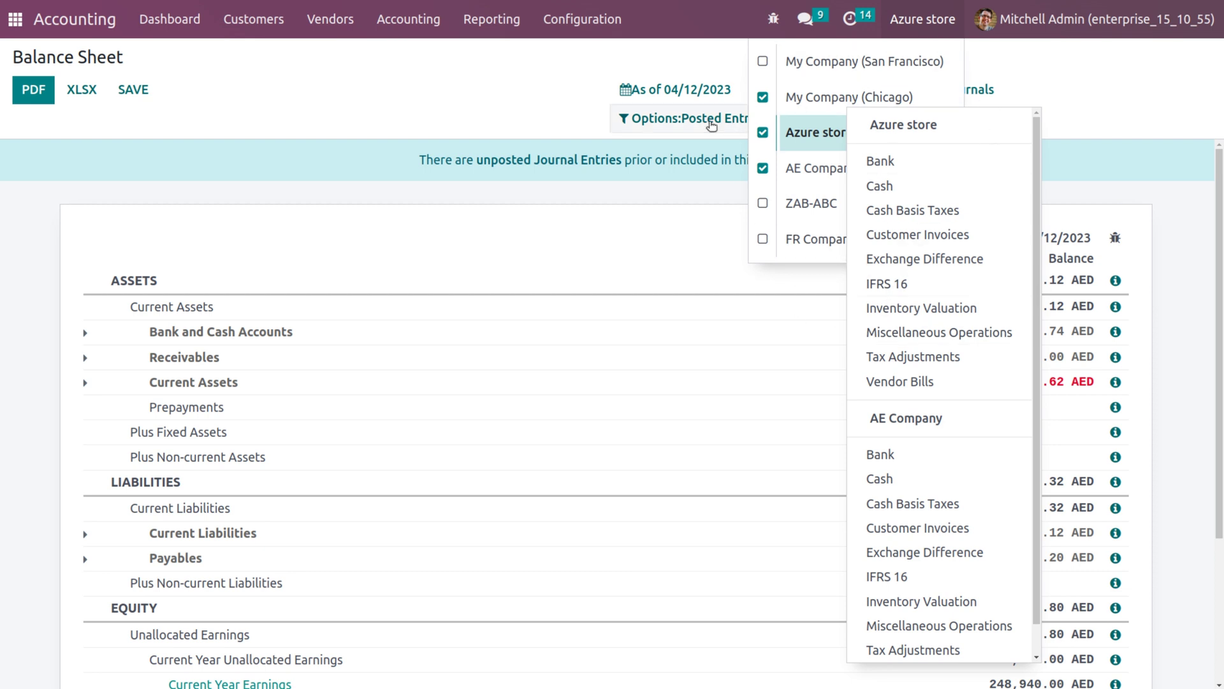
Step: View the Partner Ledger, and open the Profit and Loss report to examine its available journals per company
click(488, 21)
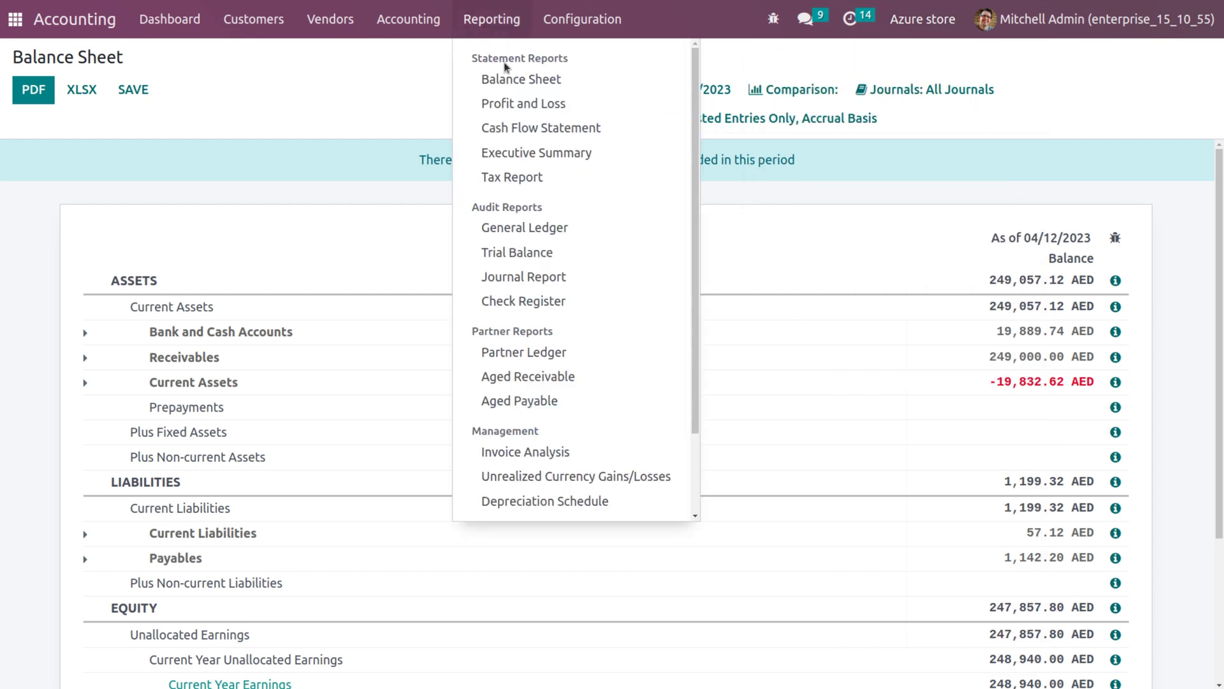
click(553, 355)
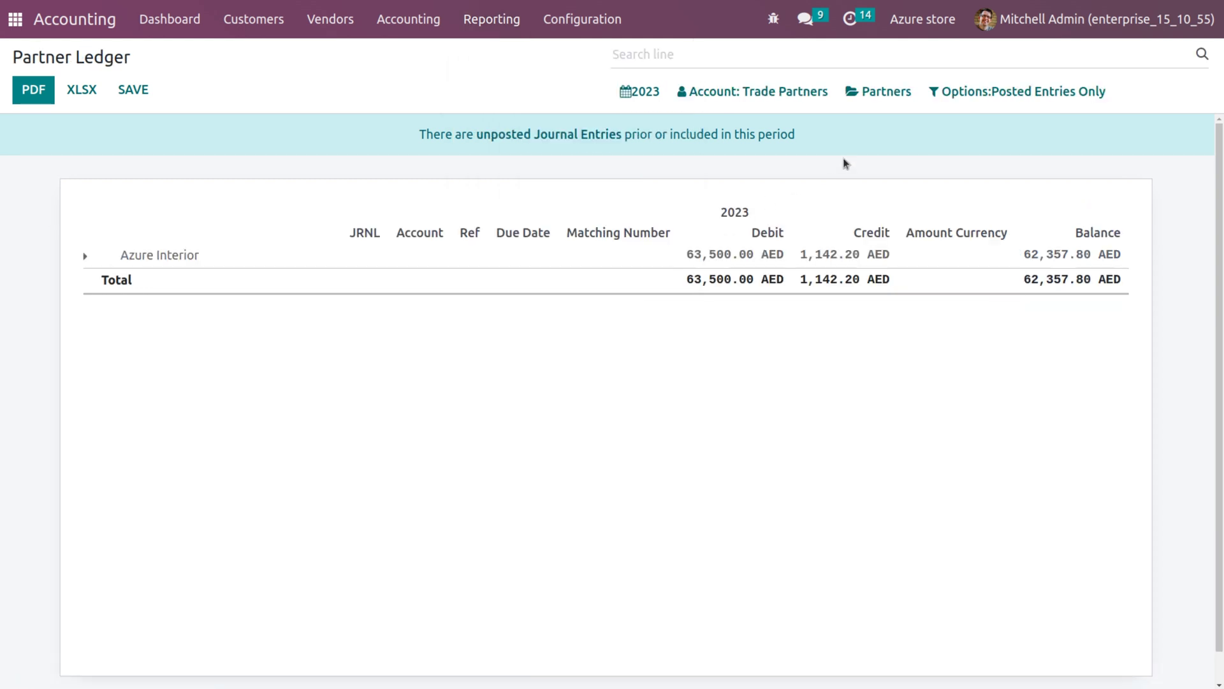
click(494, 19)
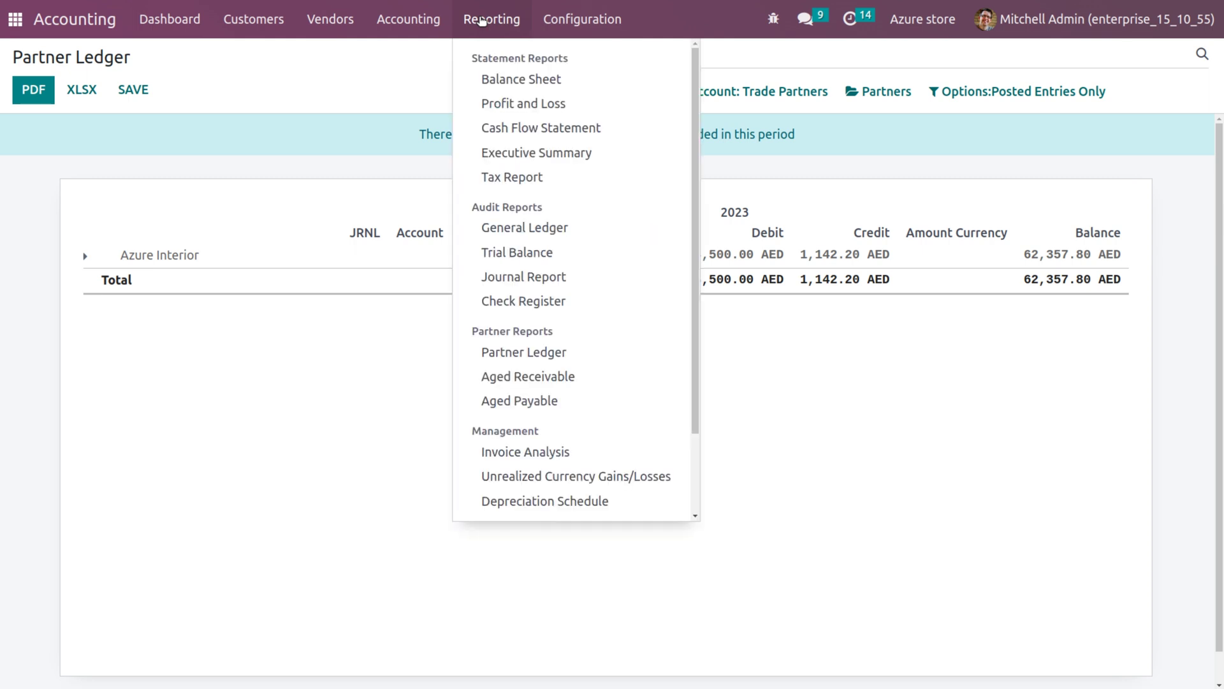
click(514, 104)
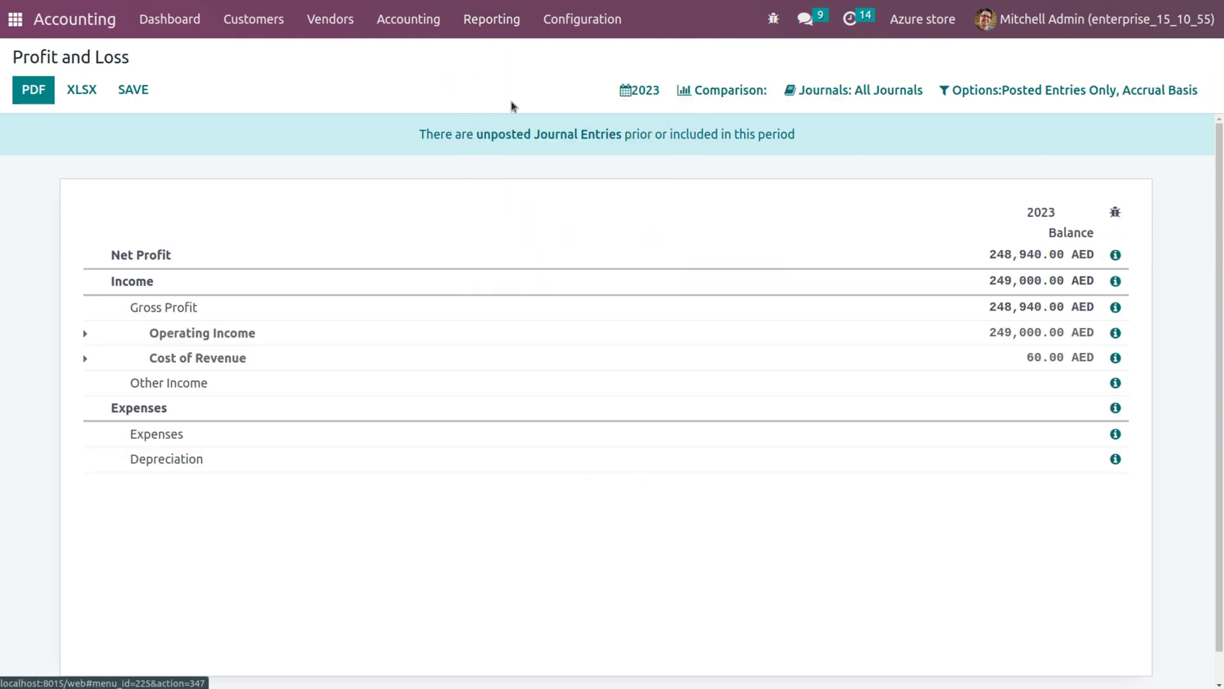
click(901, 99)
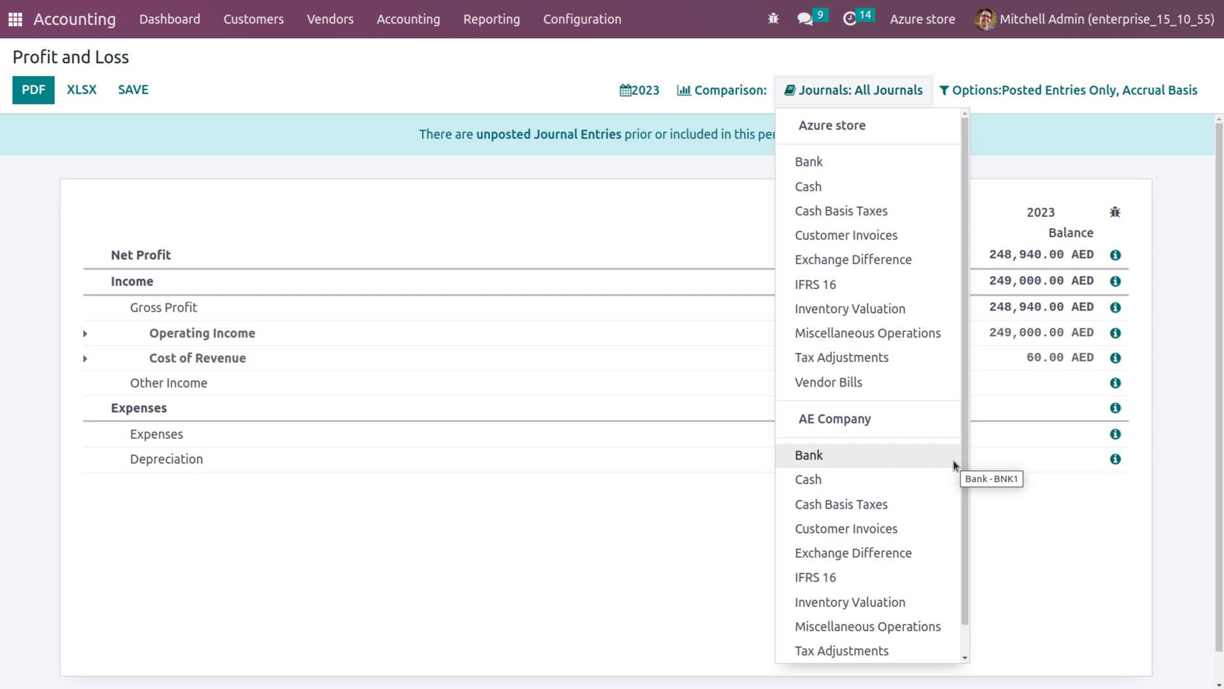
click(513, 229)
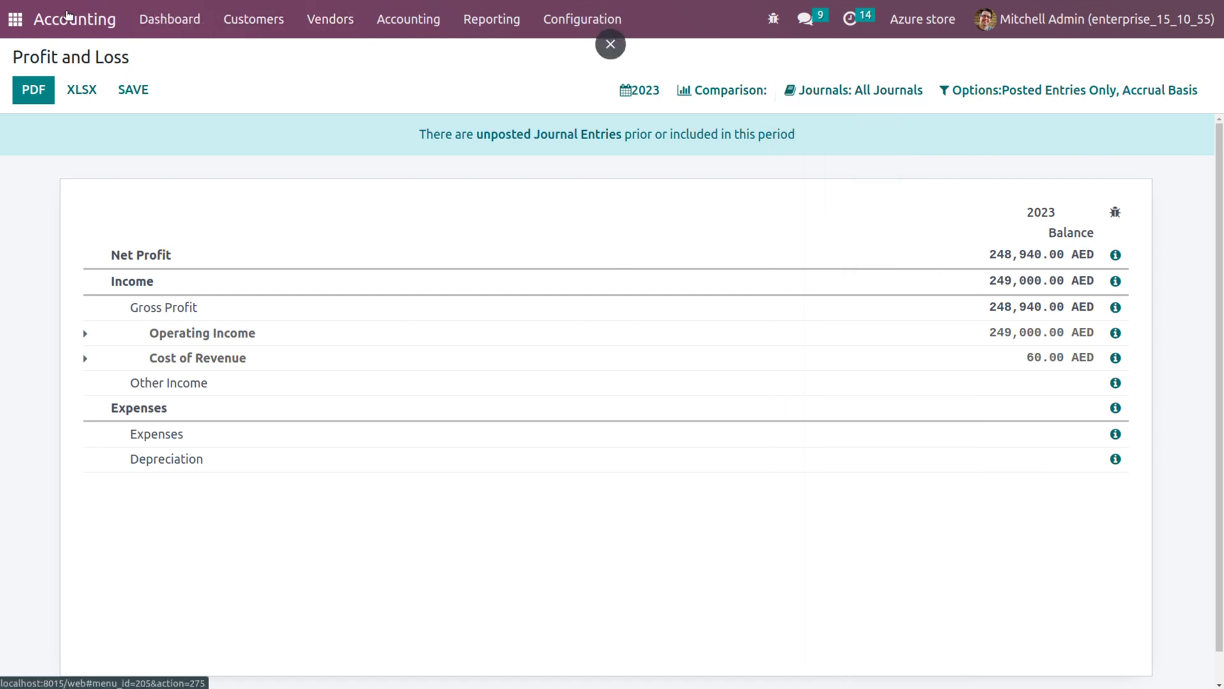
Step: Open the Sales Analysis report in the Sales app for the active companies
click(15, 19)
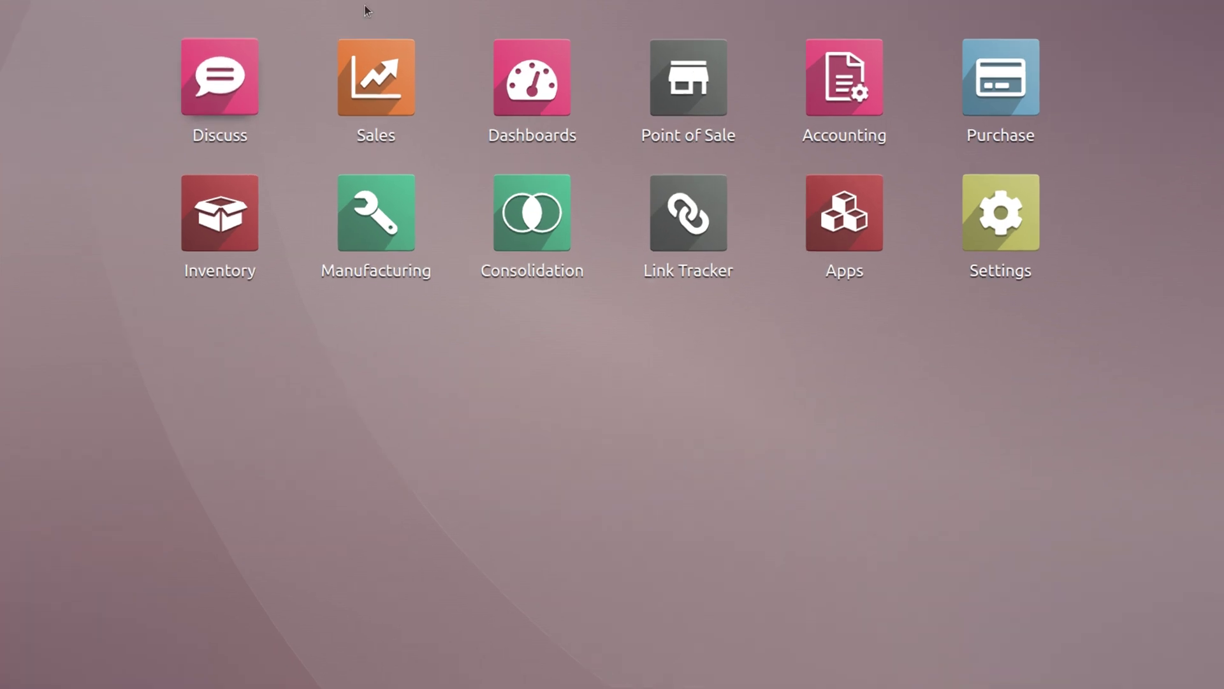
click(405, 74)
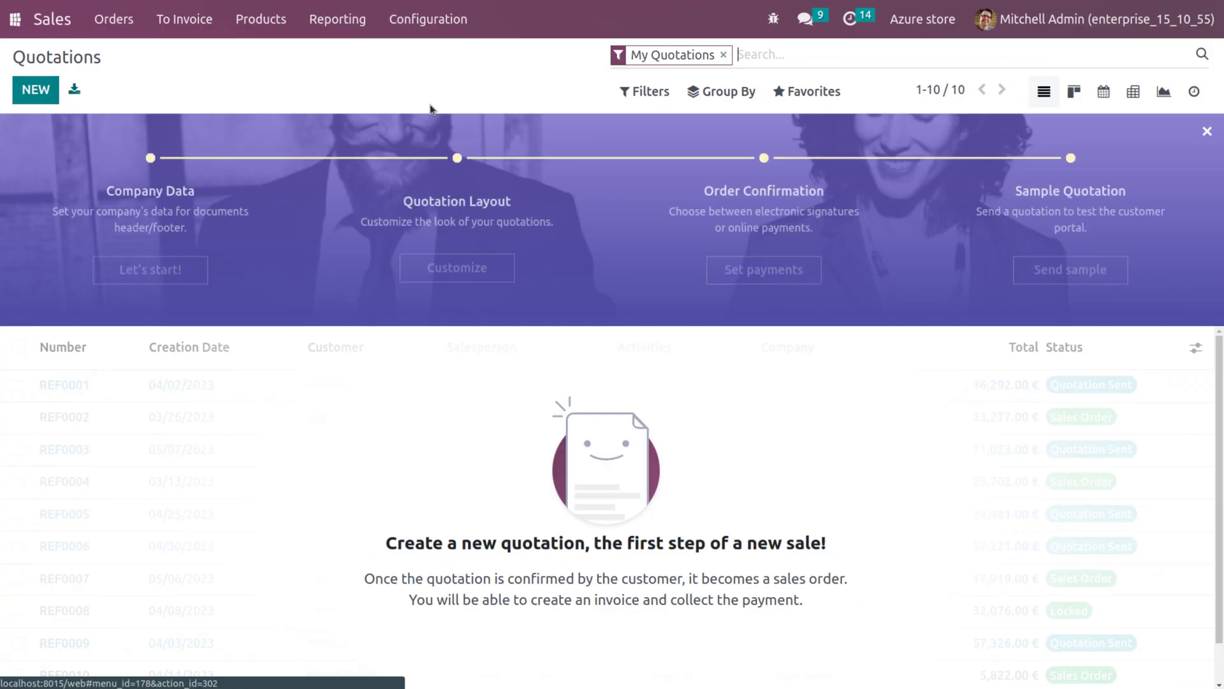
click(329, 9)
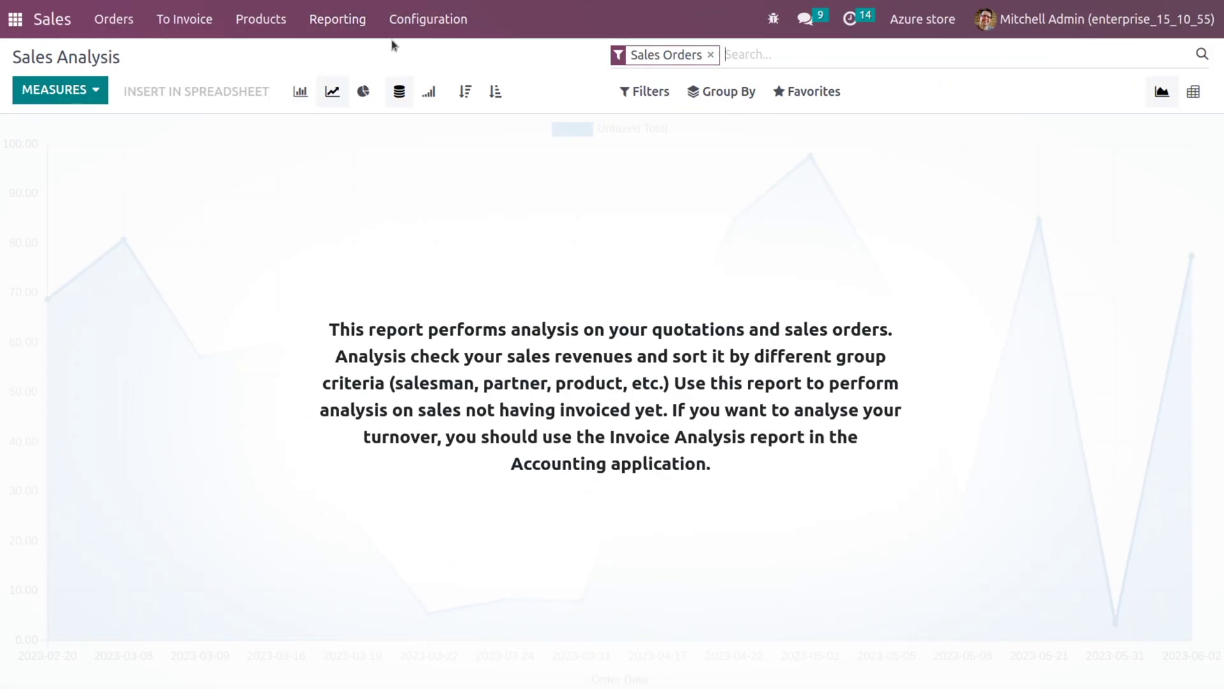
click(371, 22)
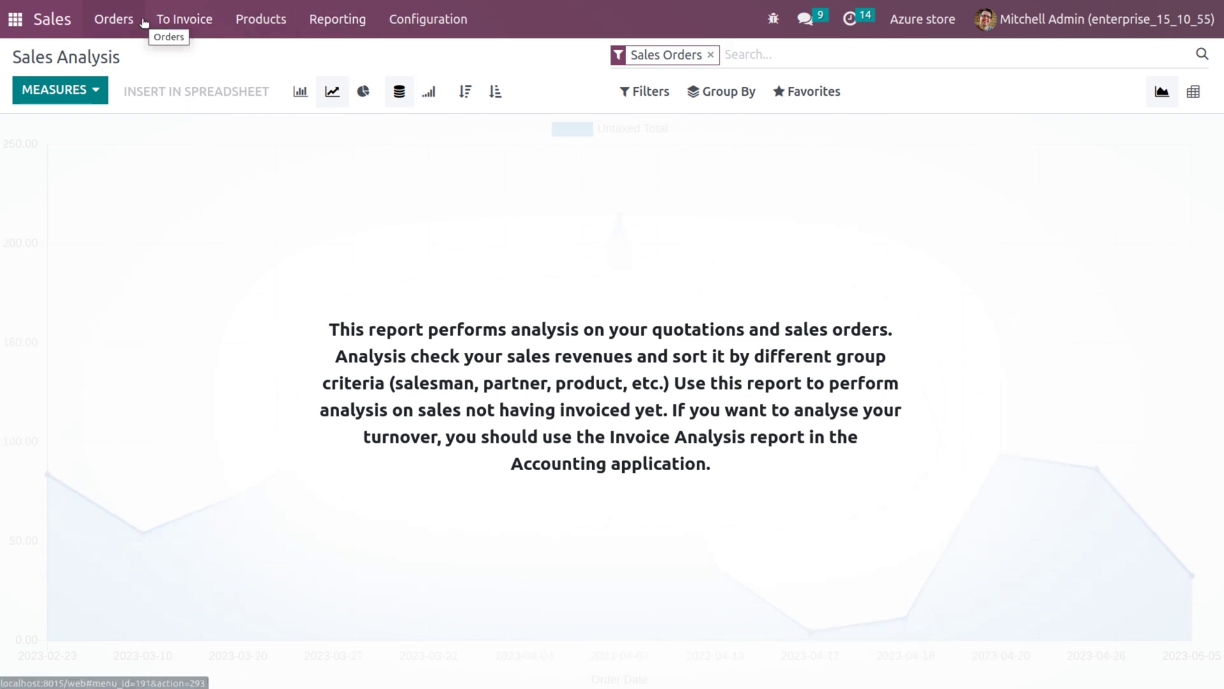
Step: Open the Purchase Analysis report in the Purchase app and remove its default Purchase Orders and confirmation date filter
click(25, 19)
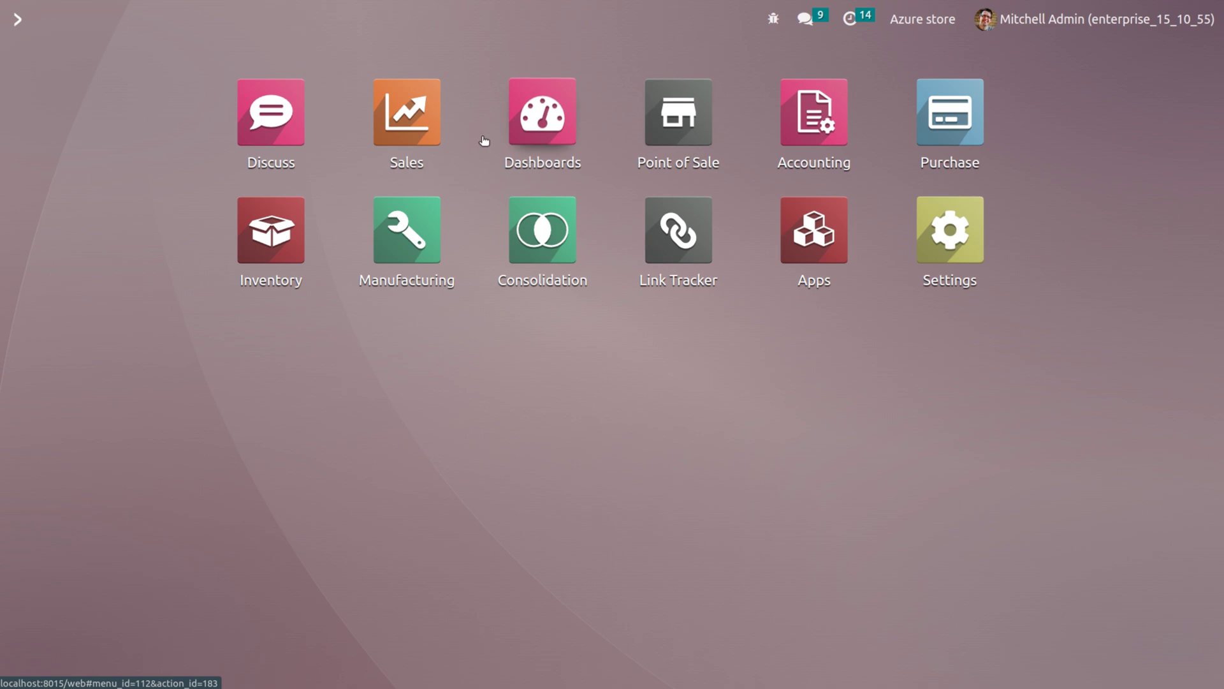
click(904, 130)
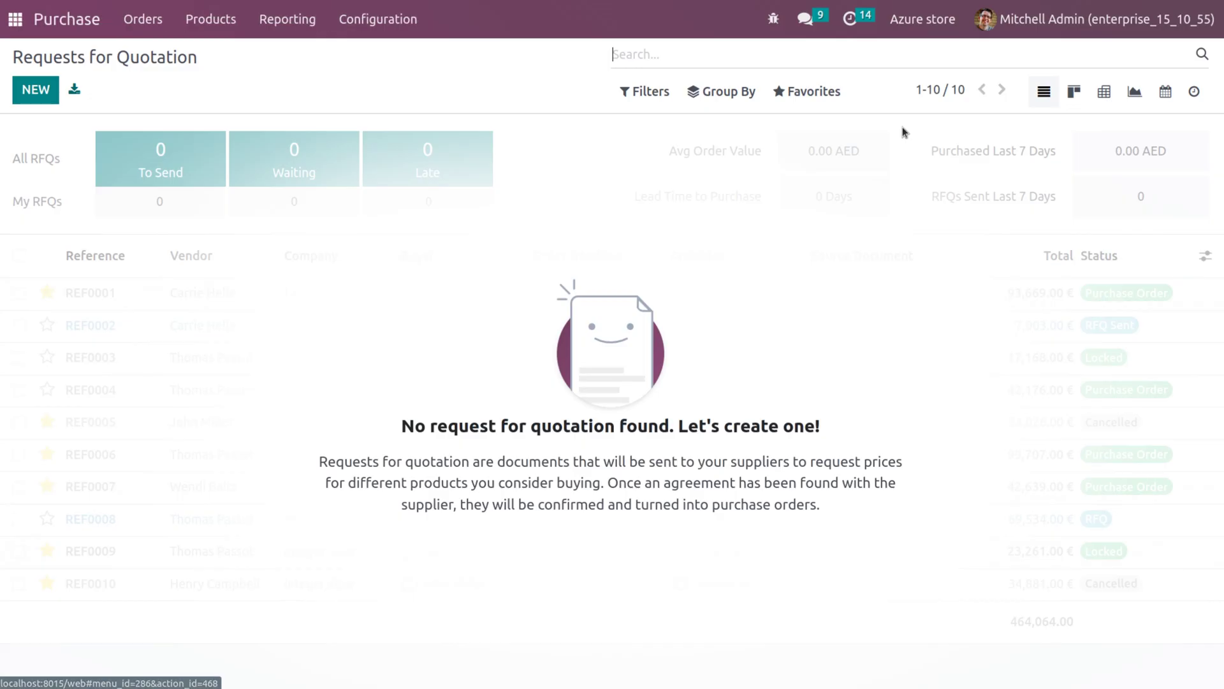
click(281, 21)
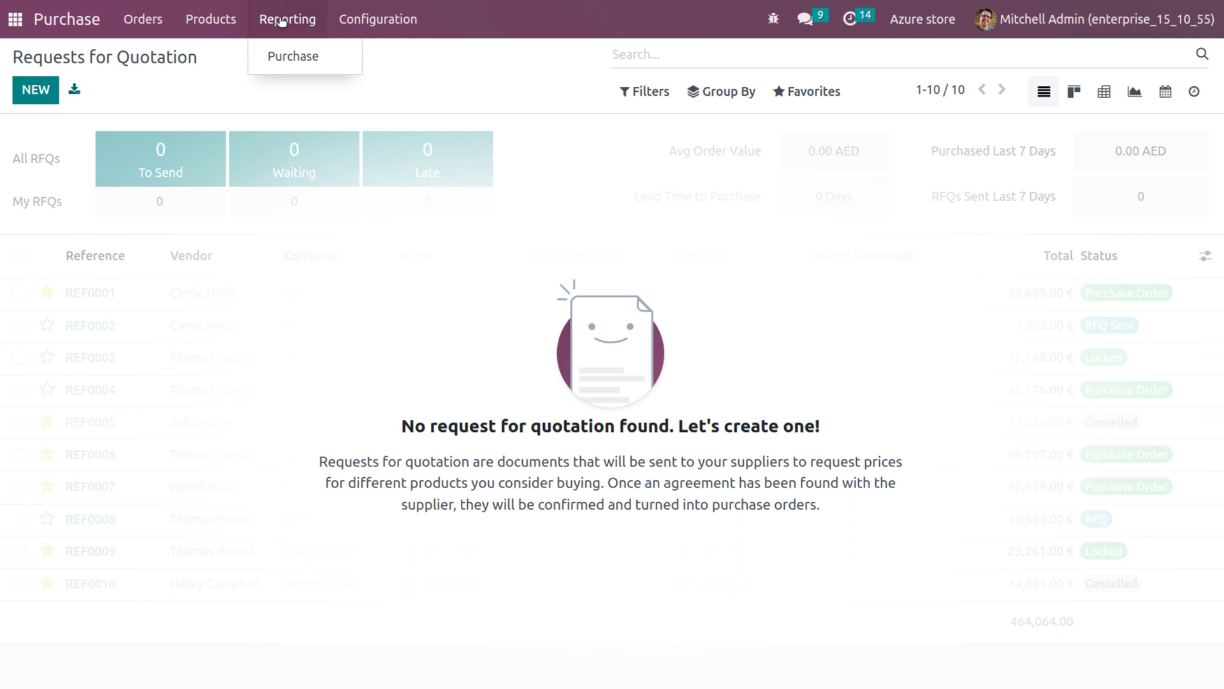
click(292, 56)
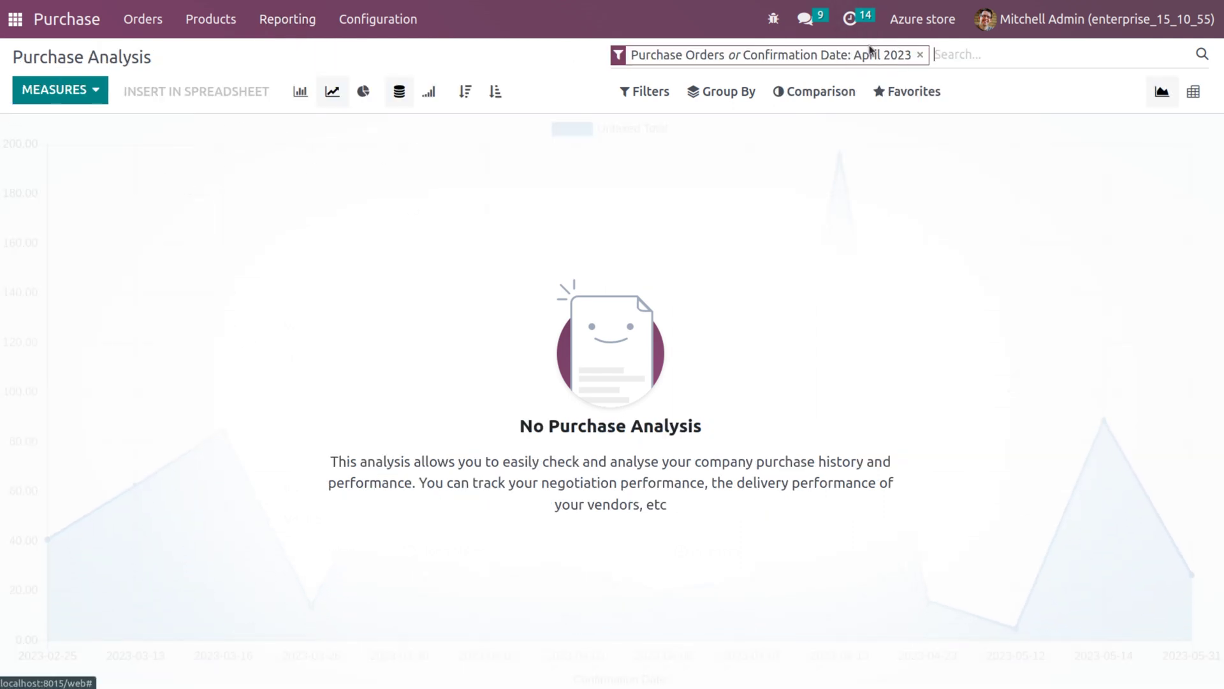
click(921, 55)
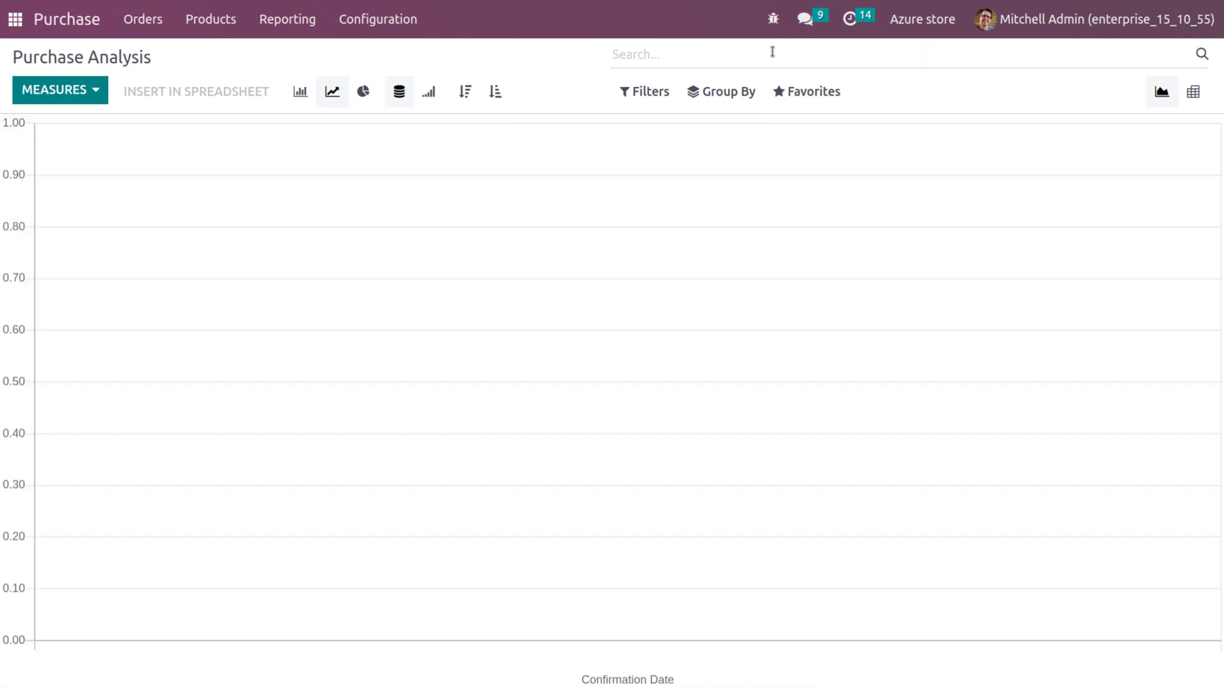
Step: Open the Cash Flow Statement in the Accounting app and examine its available journals per company
click(15, 19)
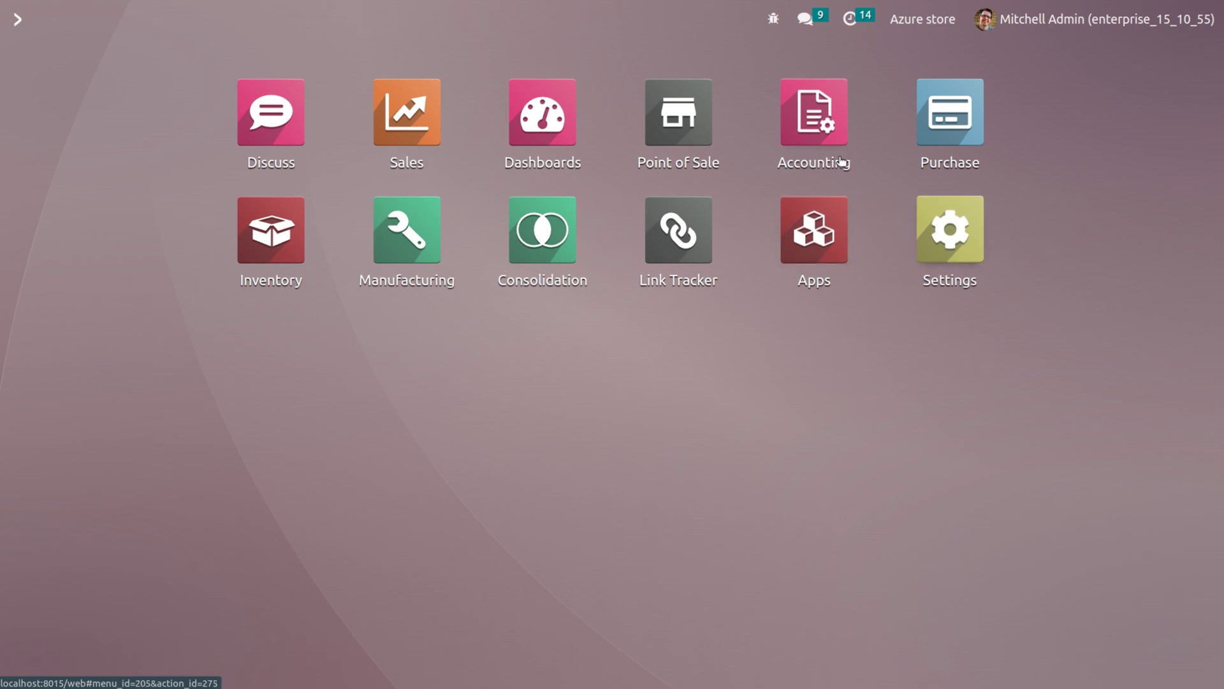
click(826, 137)
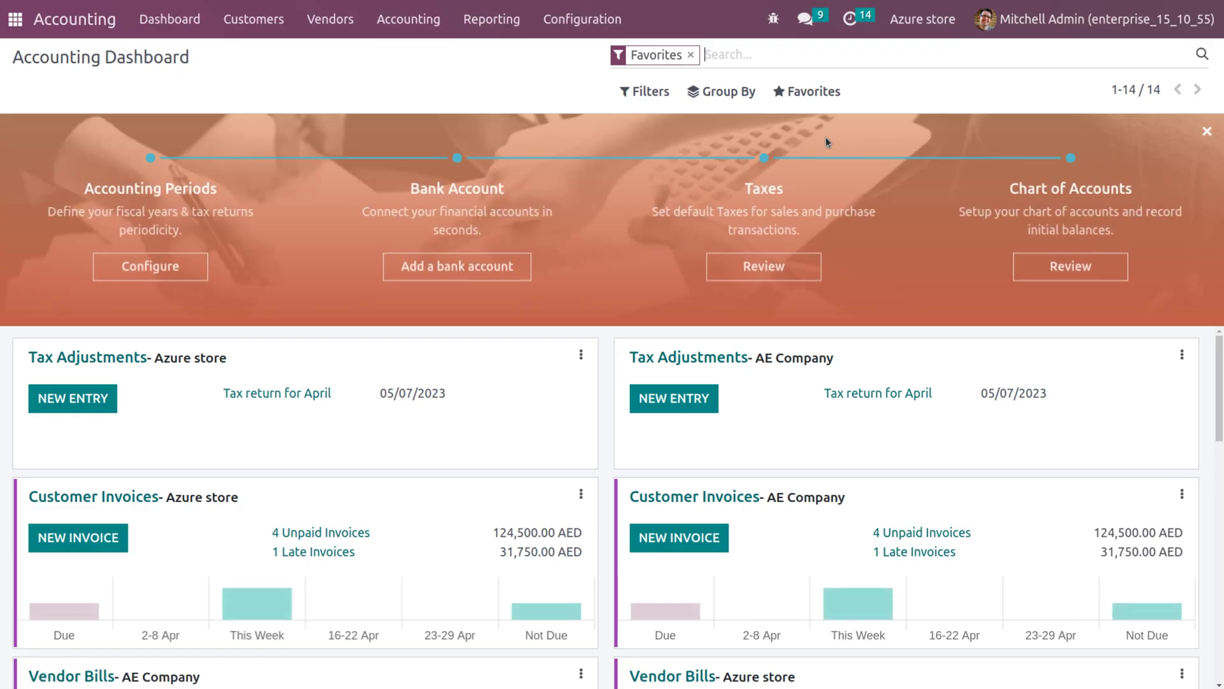
click(516, 26)
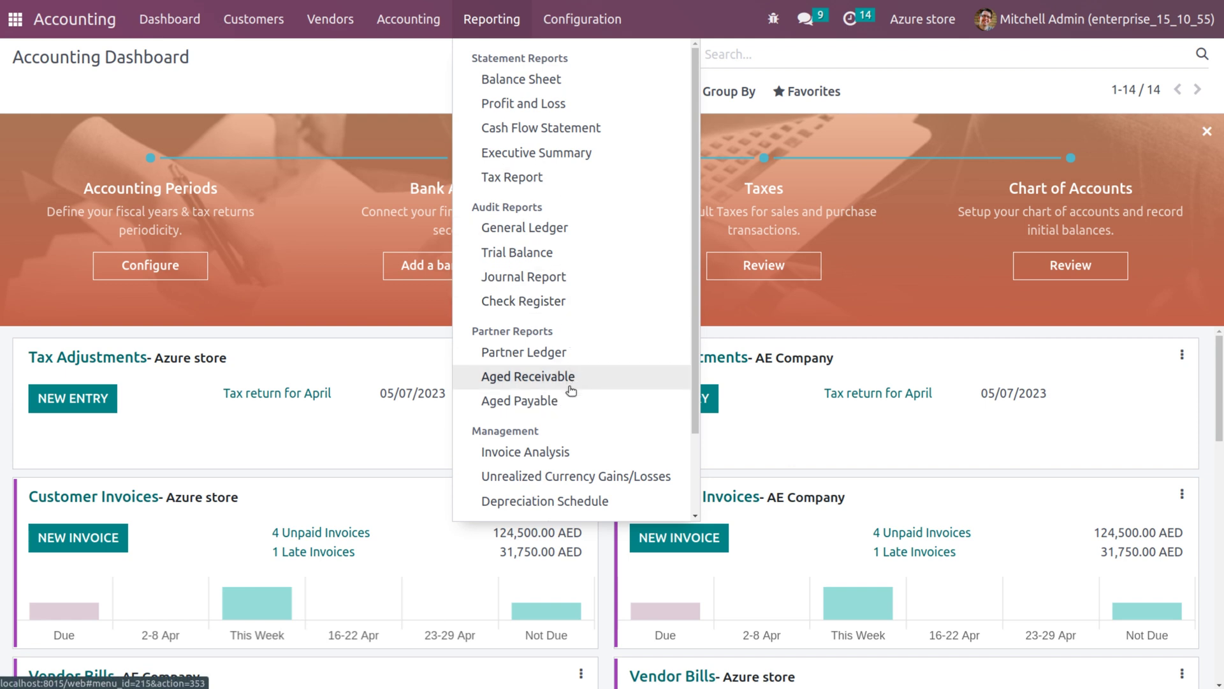
click(554, 140)
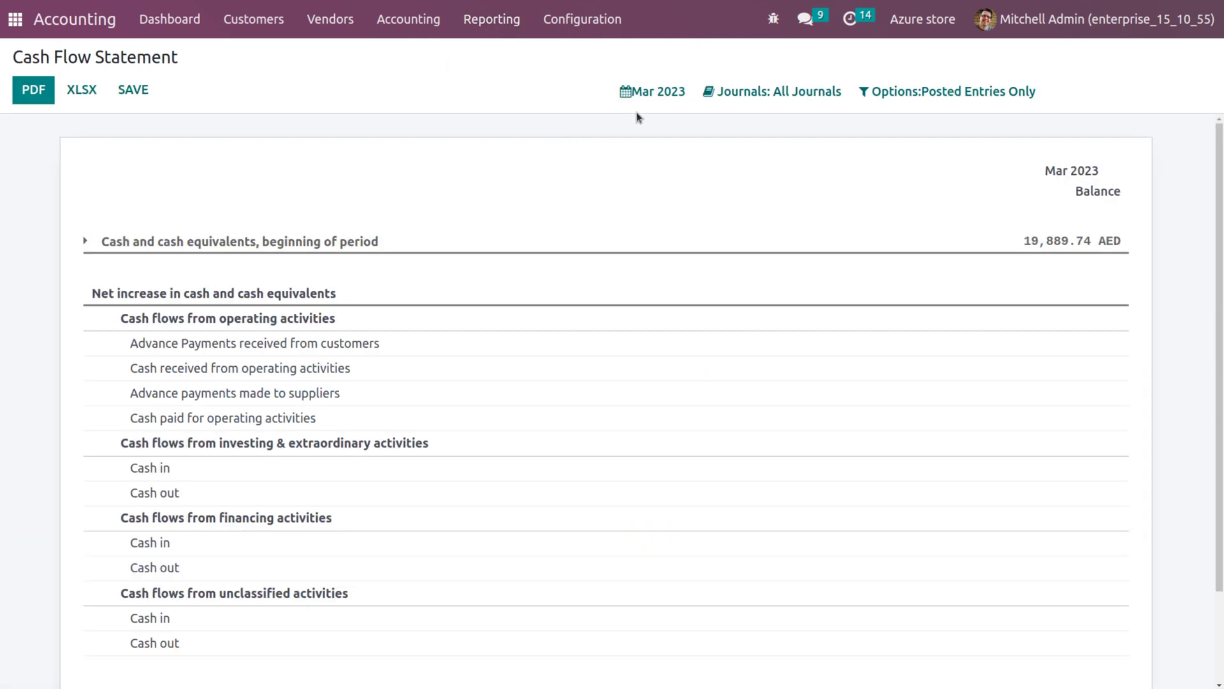
click(799, 102)
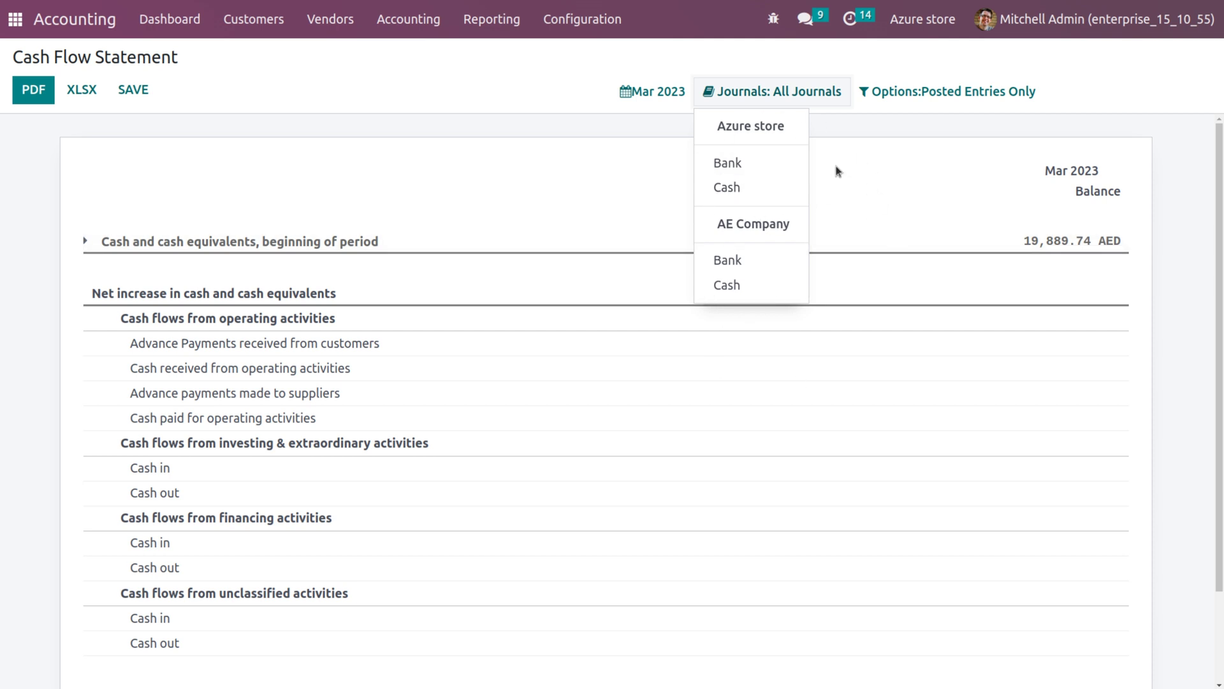
Step: Deactivate My Company (Chicago) and AE Company so only Azure store remains active, and check the Cash Flow Statement's journals
click(884, 18)
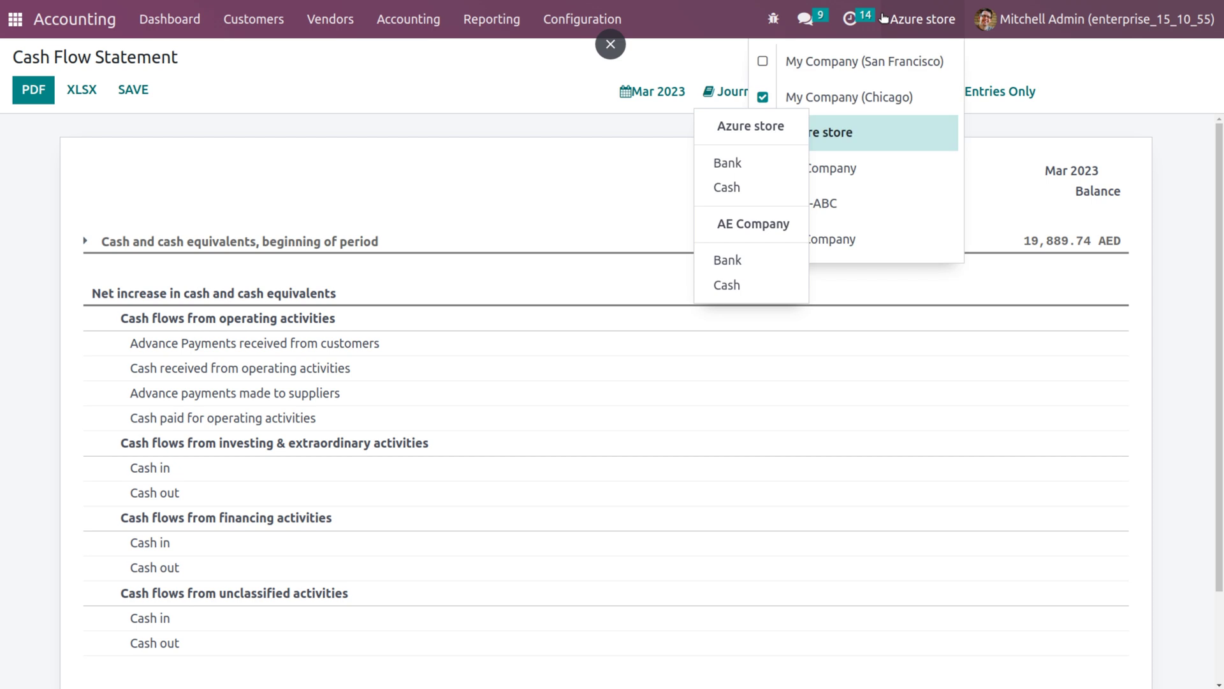
click(763, 98)
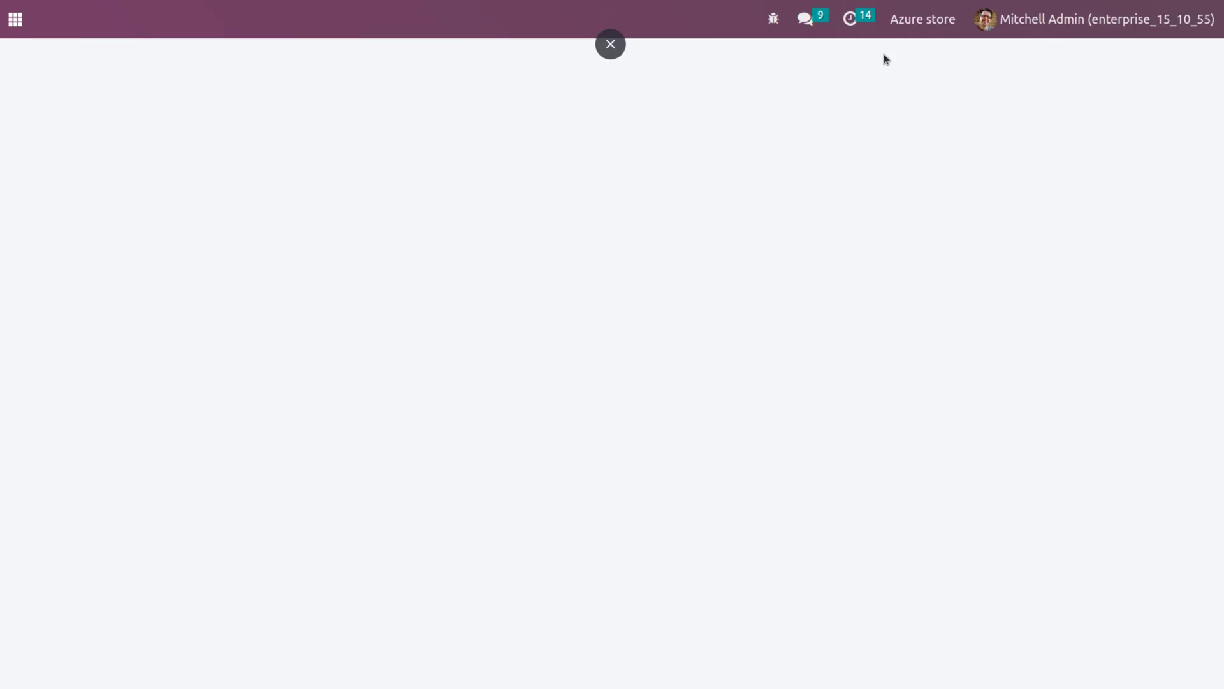
click(902, 22)
click(763, 167)
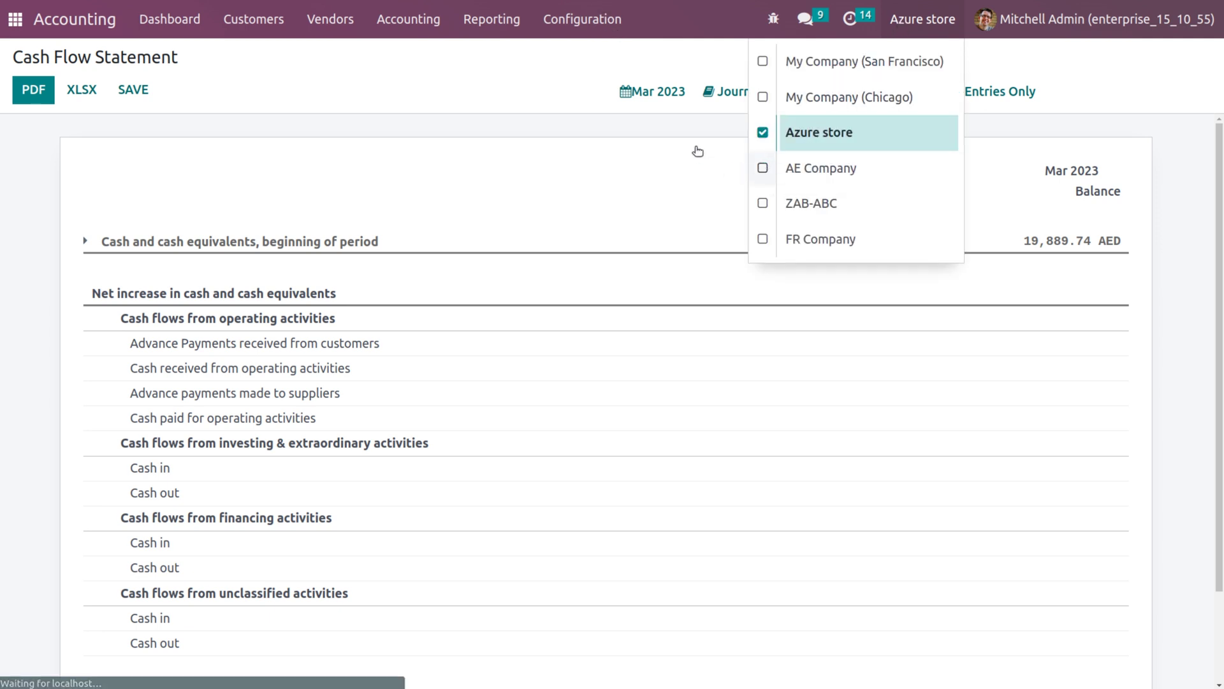
click(754, 95)
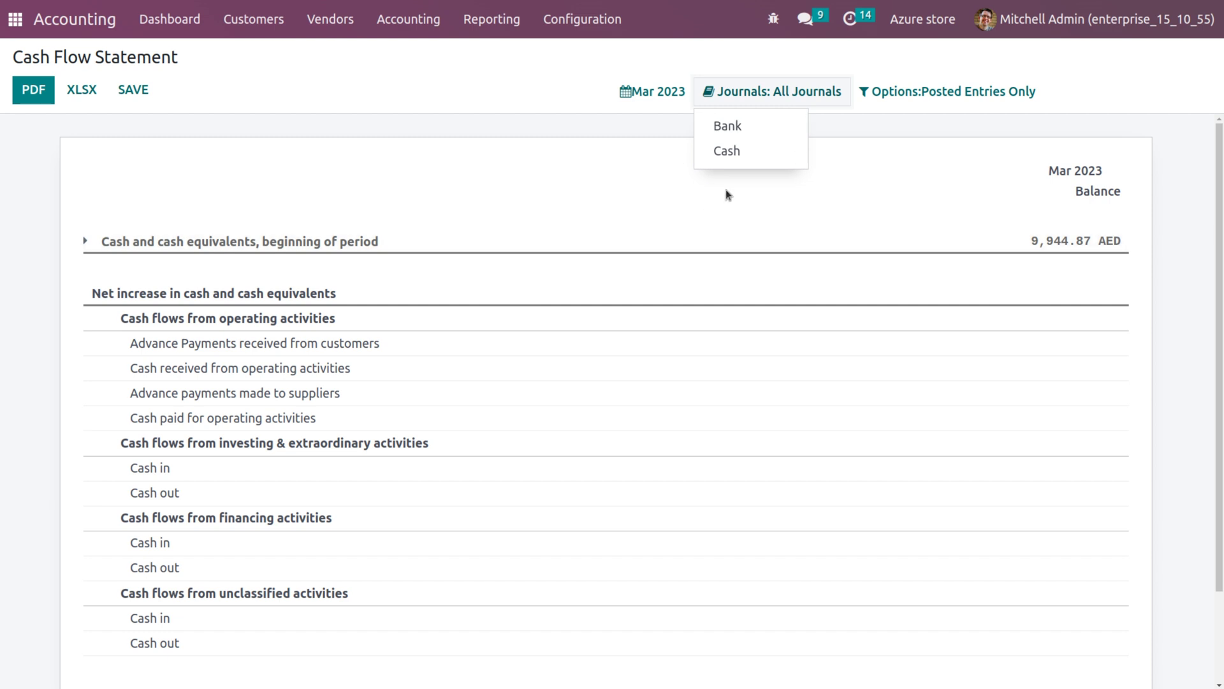
Step: Activate ZAB-ABC beside Azure store and examine the Cash Flow Statement's available journals per company
click(906, 22)
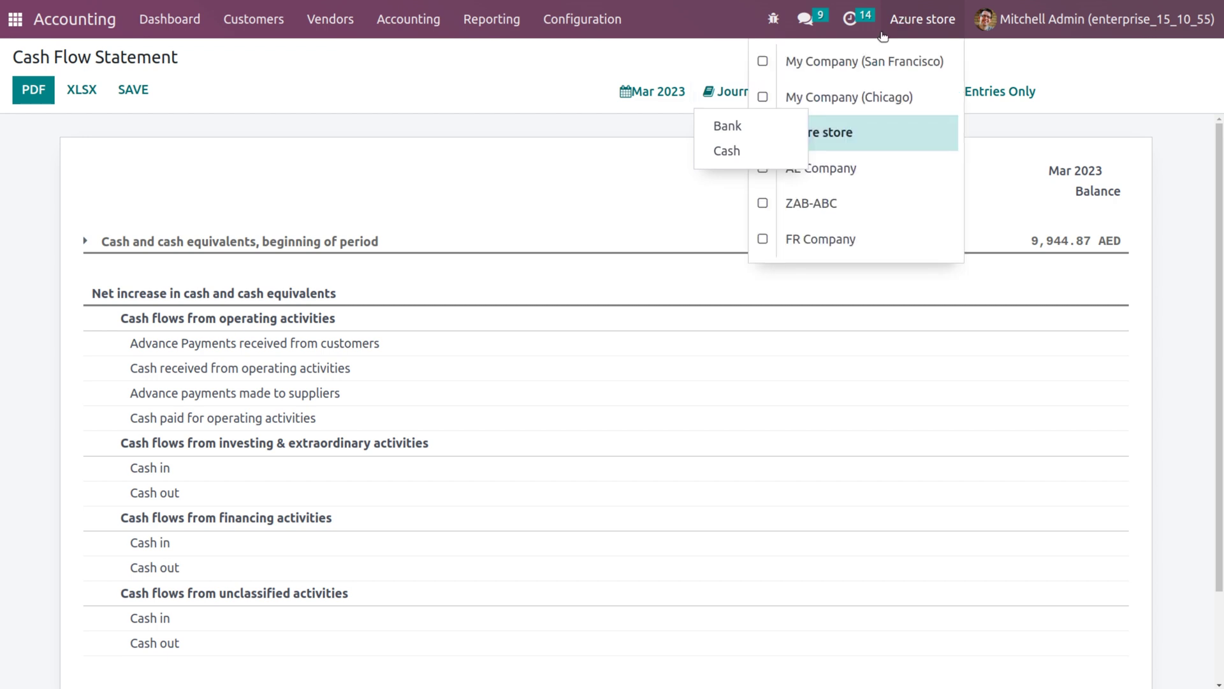
click(764, 204)
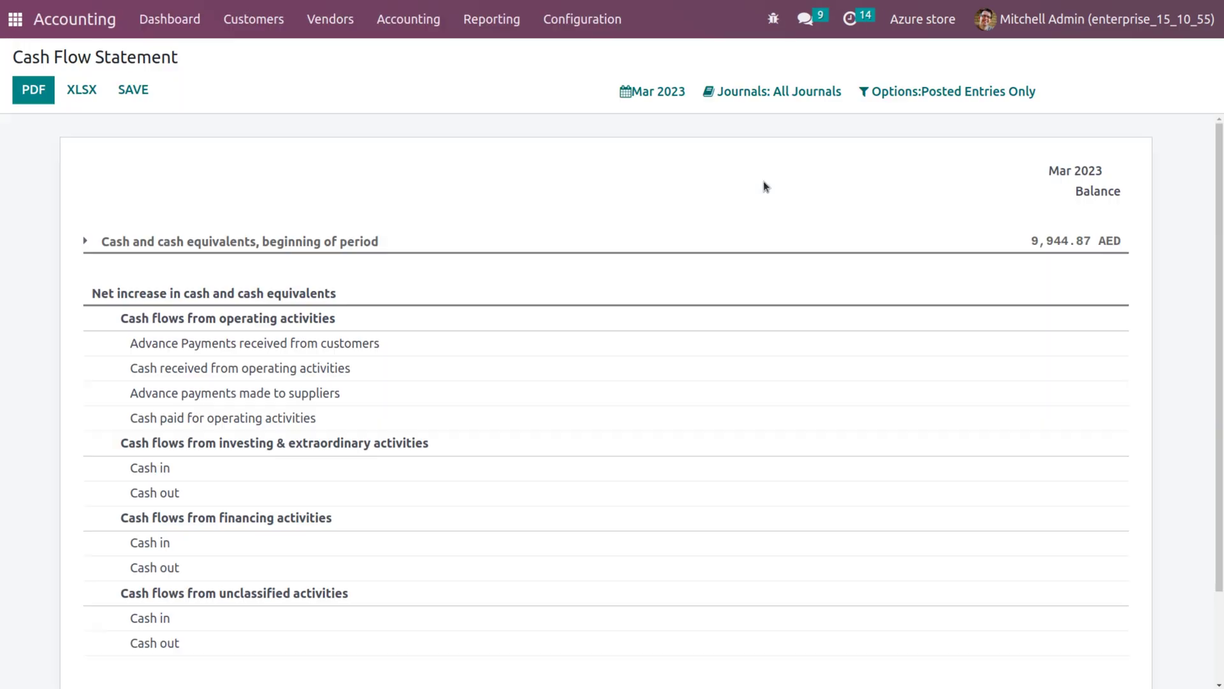
click(750, 97)
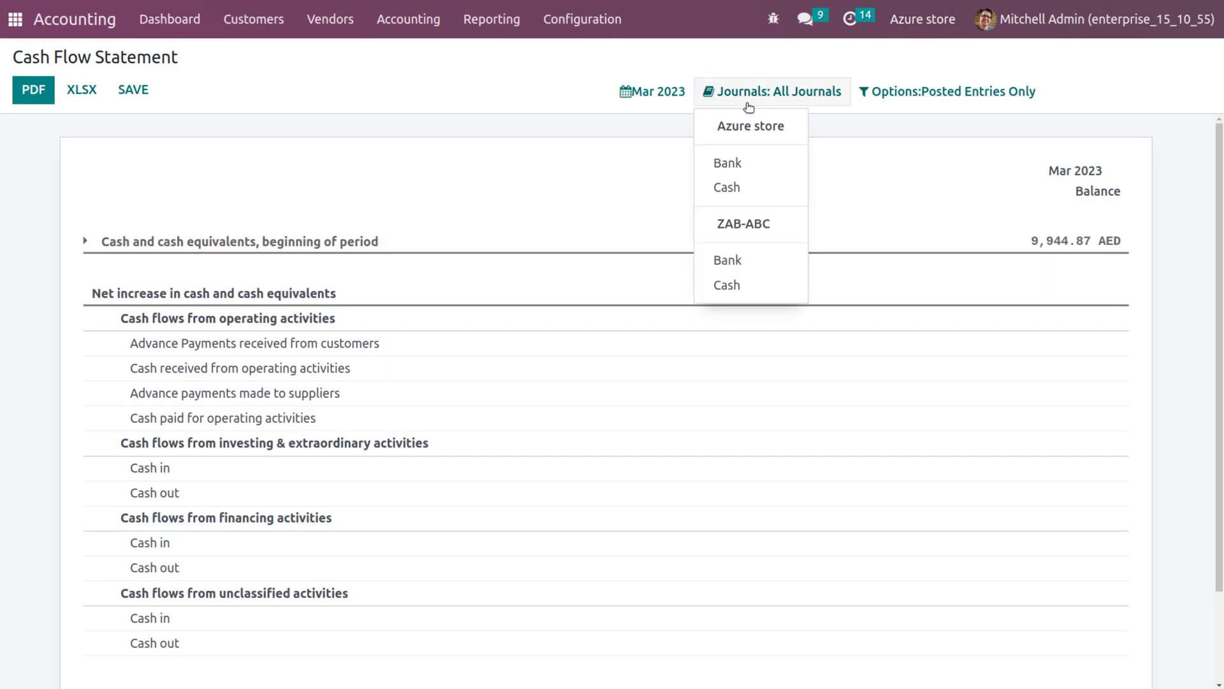